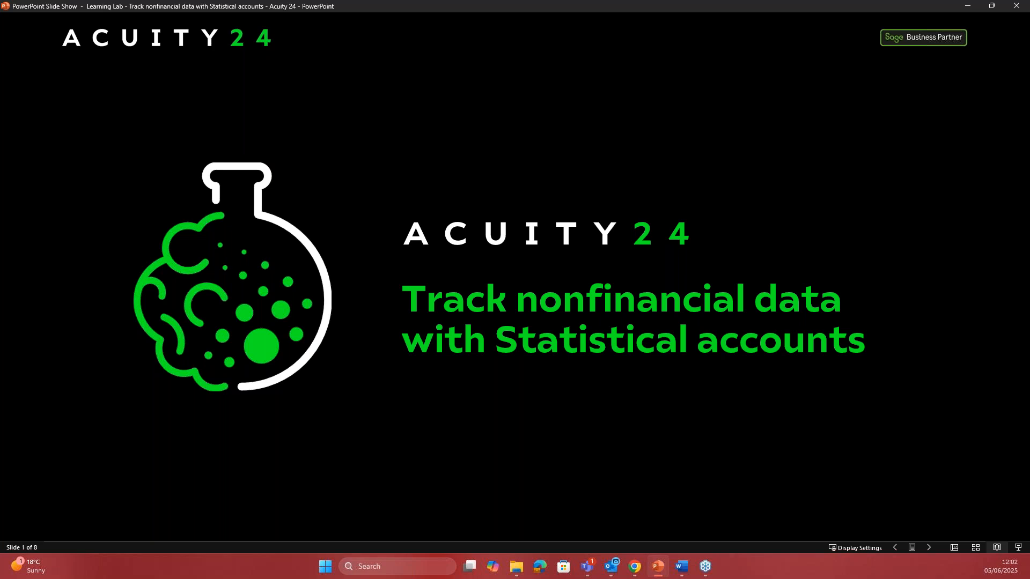
pyautogui.press('Right')
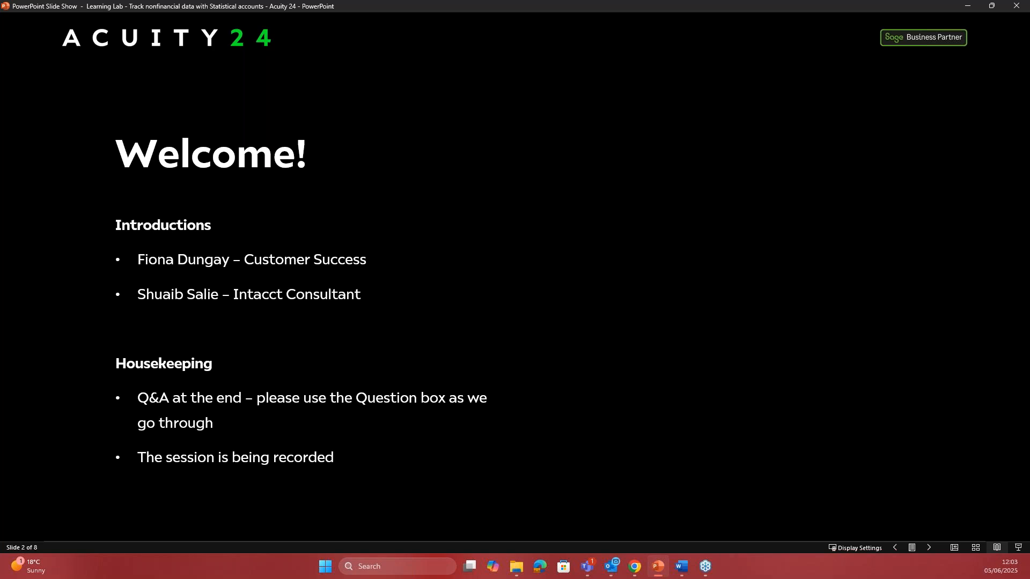
pyautogui.press('Right')
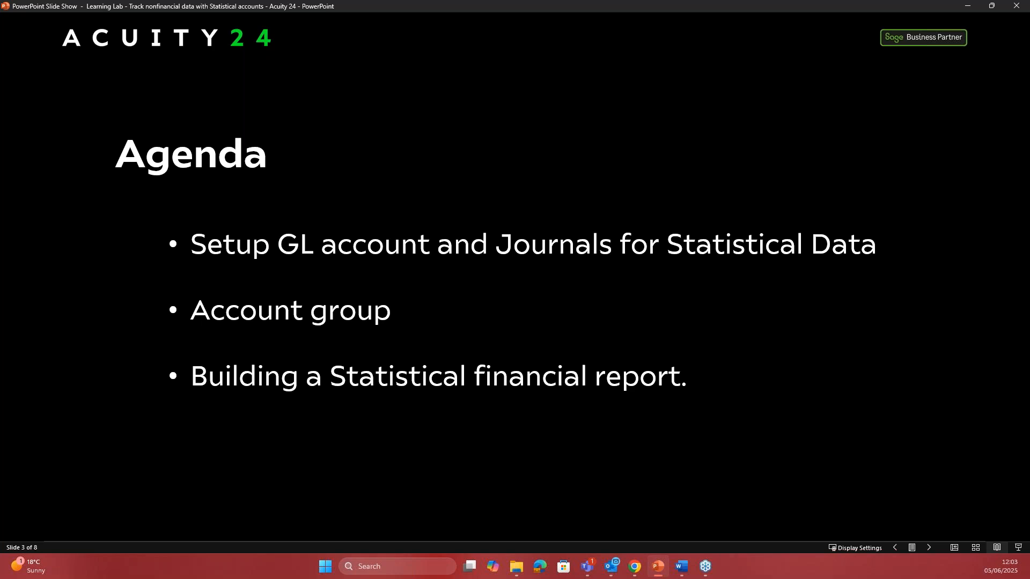
pyautogui.press('Right')
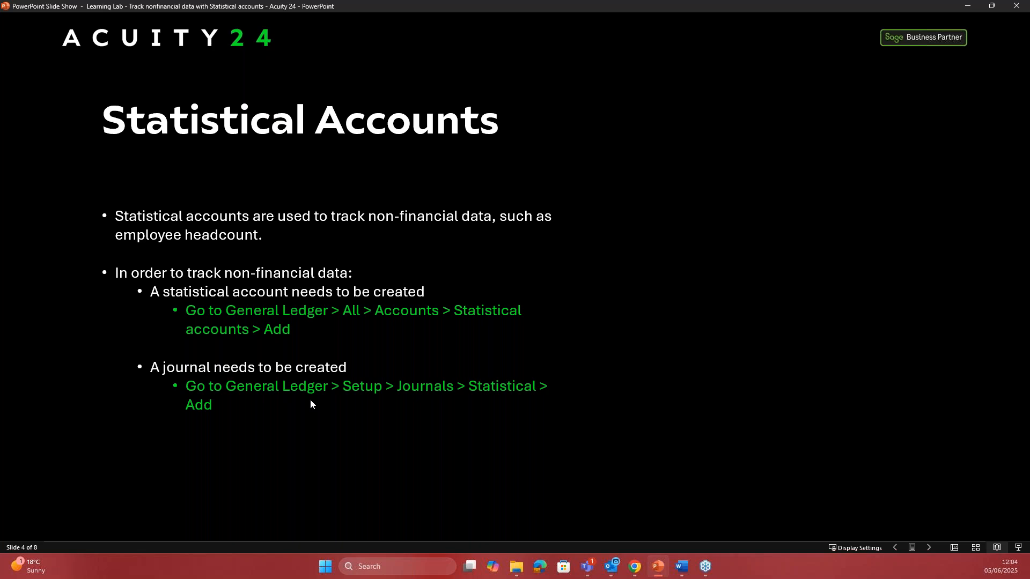
pyautogui.press('Right')
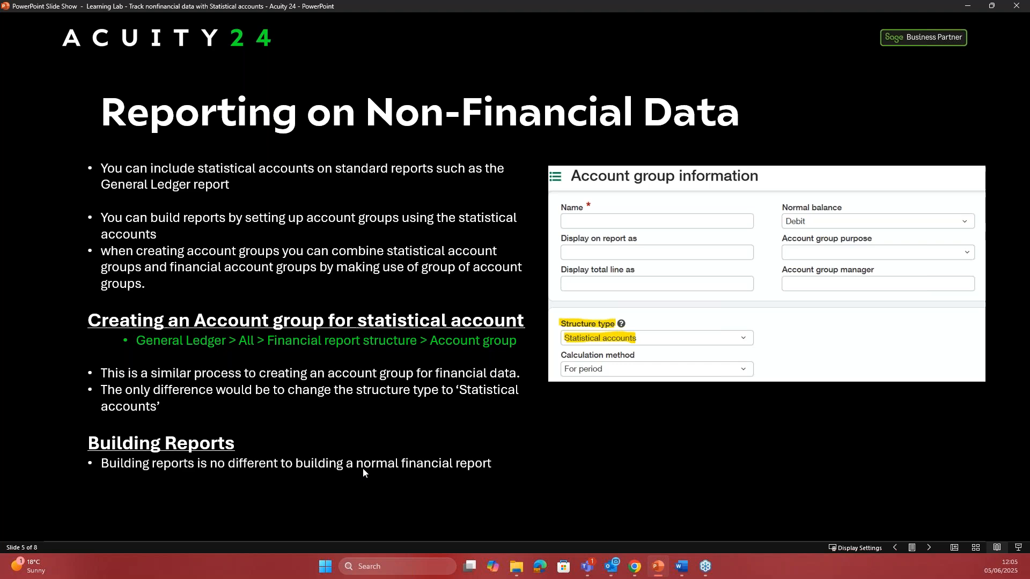
pyautogui.press('Right')
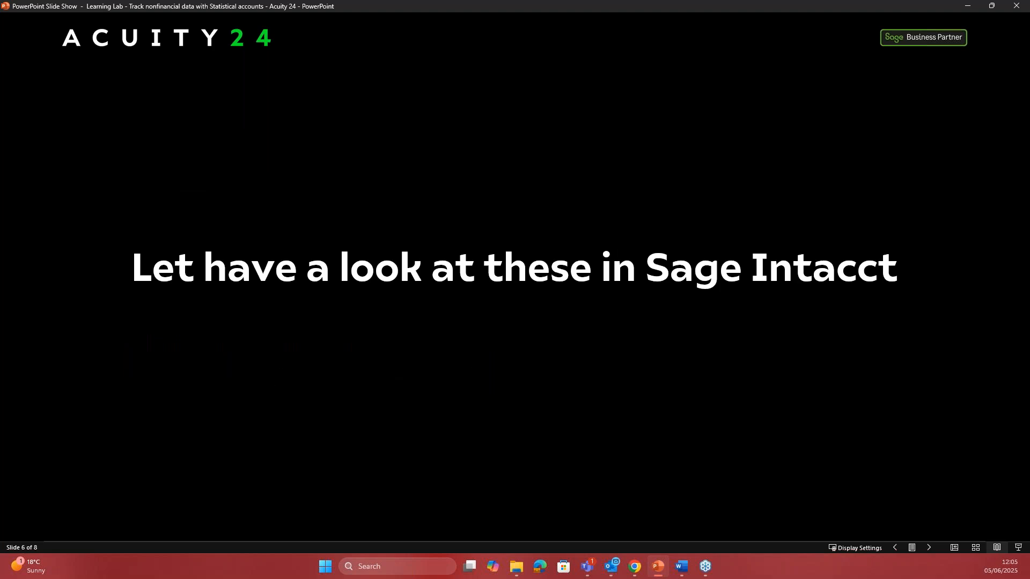
# End the slide show, switch to Sage Intacct and open the General Ledger's statistical accounts list
pyautogui.press('Escape')
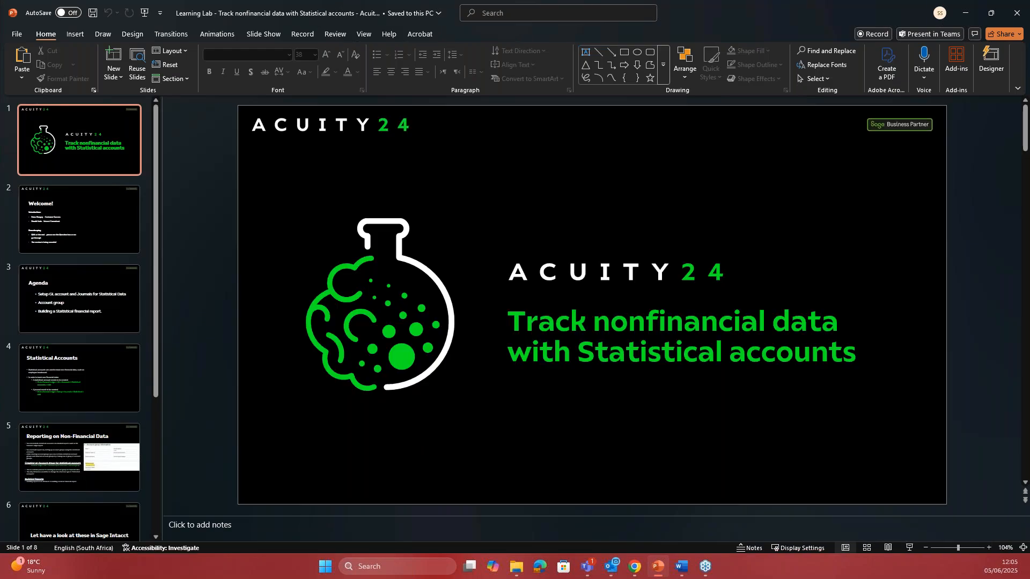
pyautogui.click(966, 13)
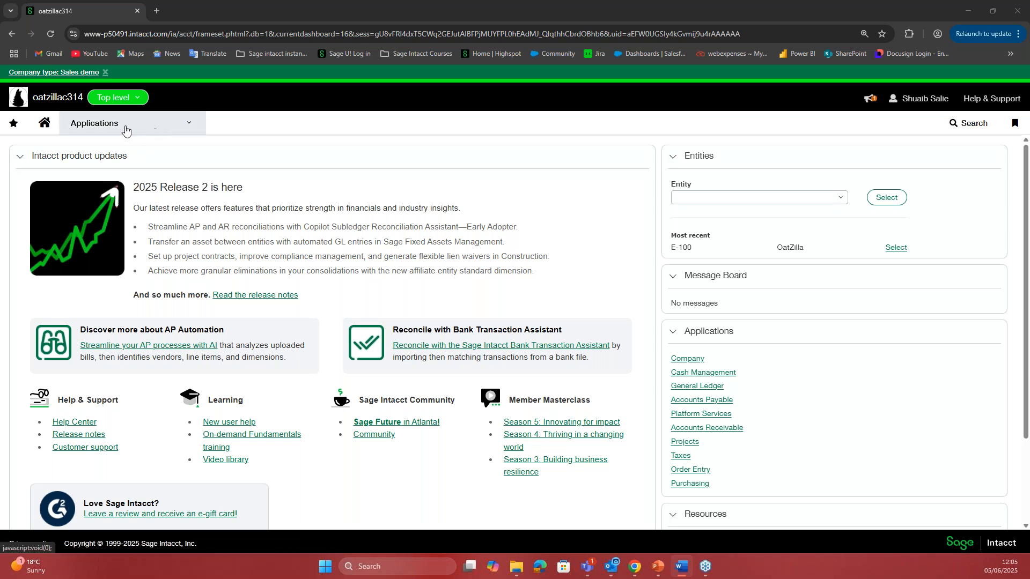
pyautogui.click(155, 126)
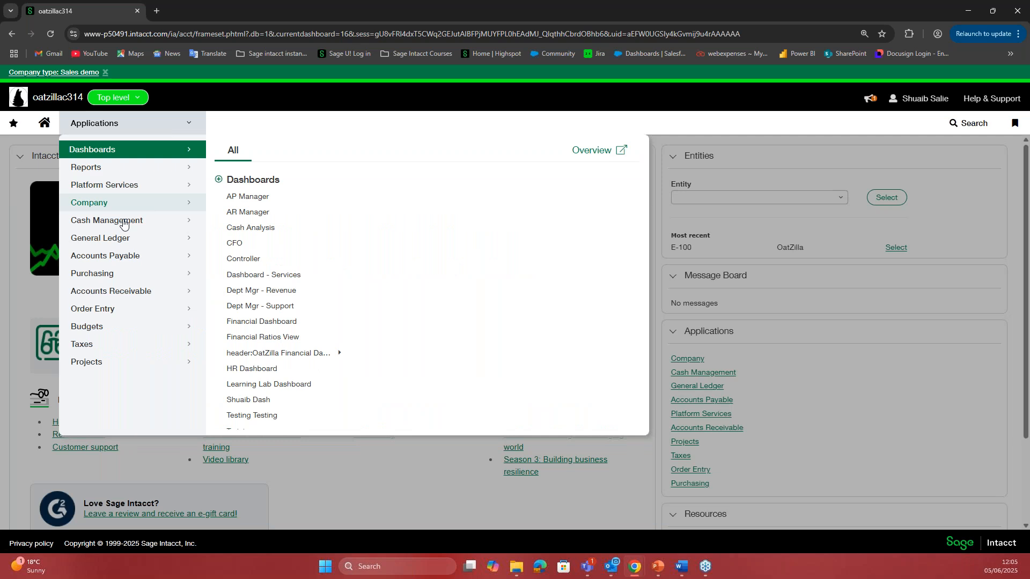
pyautogui.moveTo(128, 242)
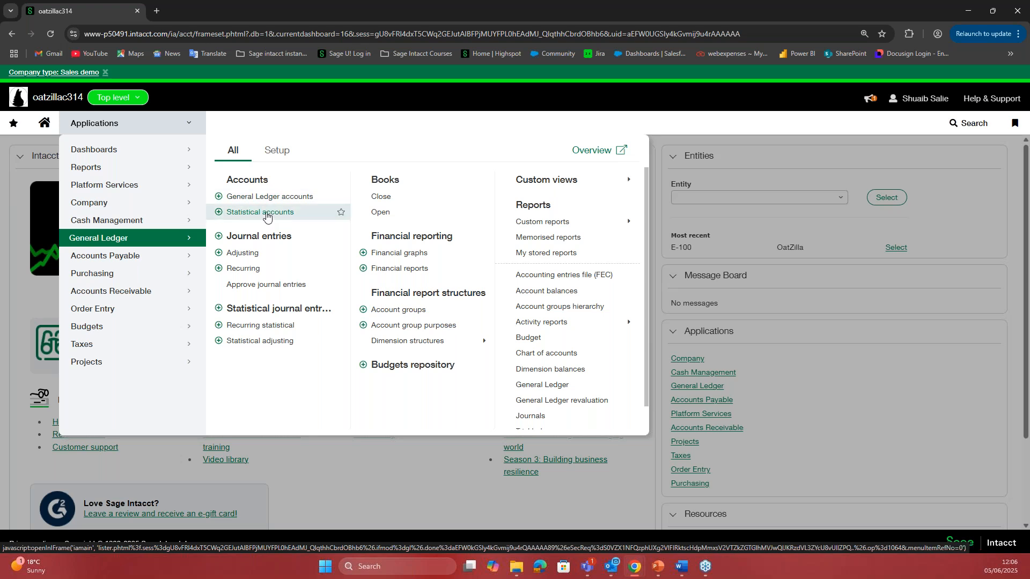
pyautogui.click(266, 214)
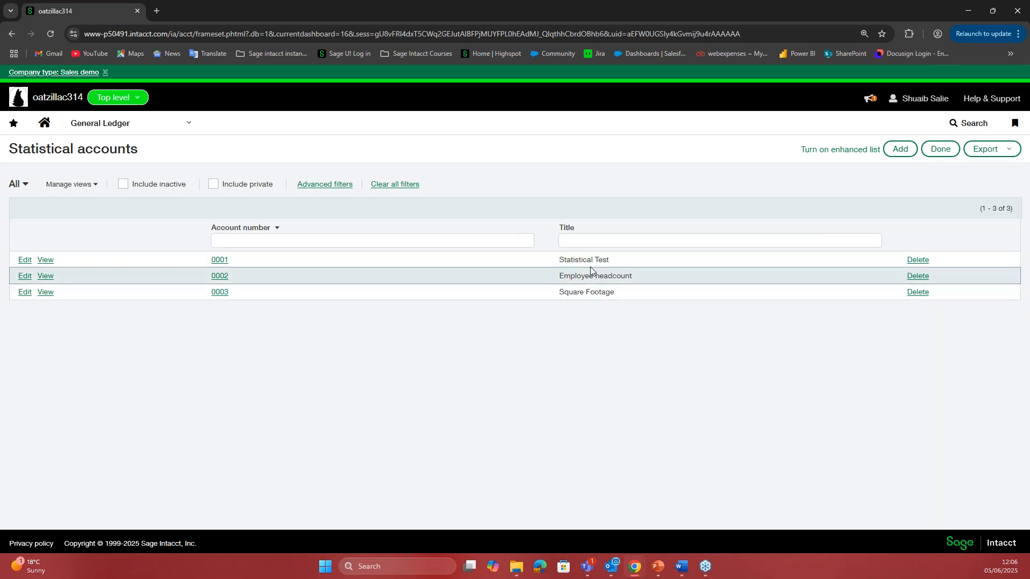
# Start a new statistical account and examine the fields of its blank form, including the account number
pyautogui.click(900, 149)
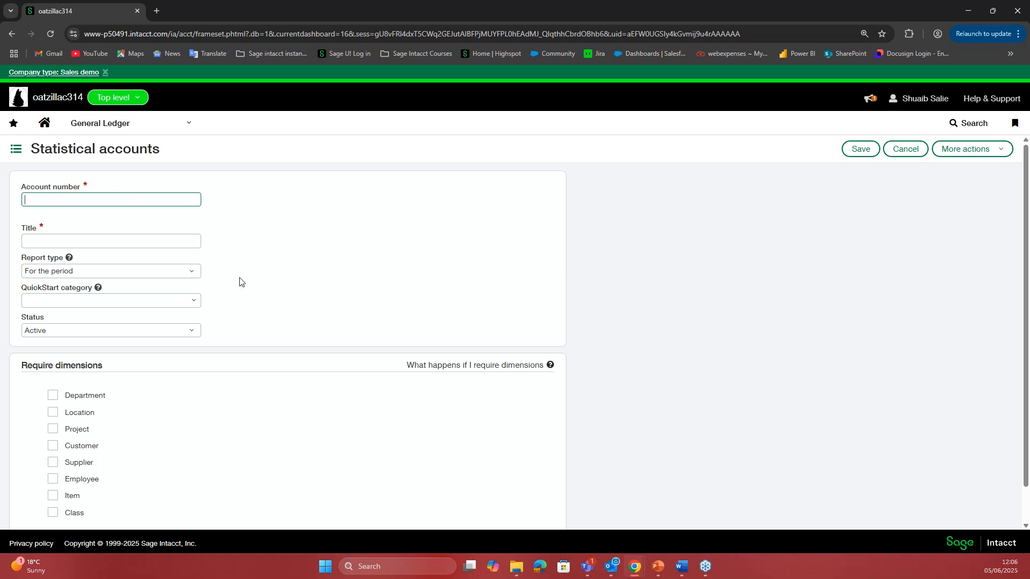
pyautogui.scroll(-1, 239, 282)
pyautogui.scroll(1, 240, 279)
pyautogui.moveTo(20, 187); pyautogui.dragTo(101, 195)
pyautogui.click(110, 198)
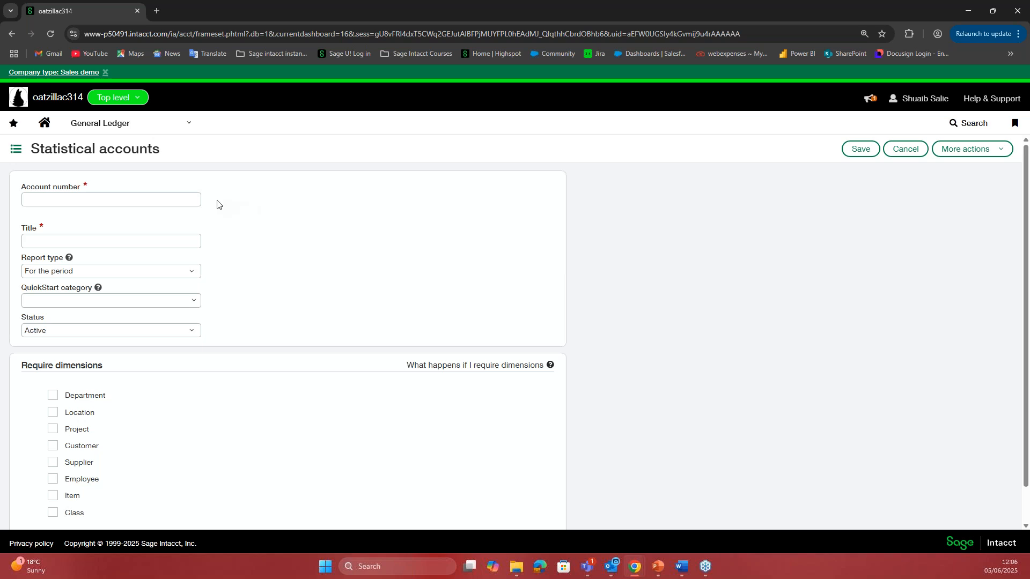
# Enter a sample account number for the new statistical account and clear it again
pyautogui.click(194, 200)
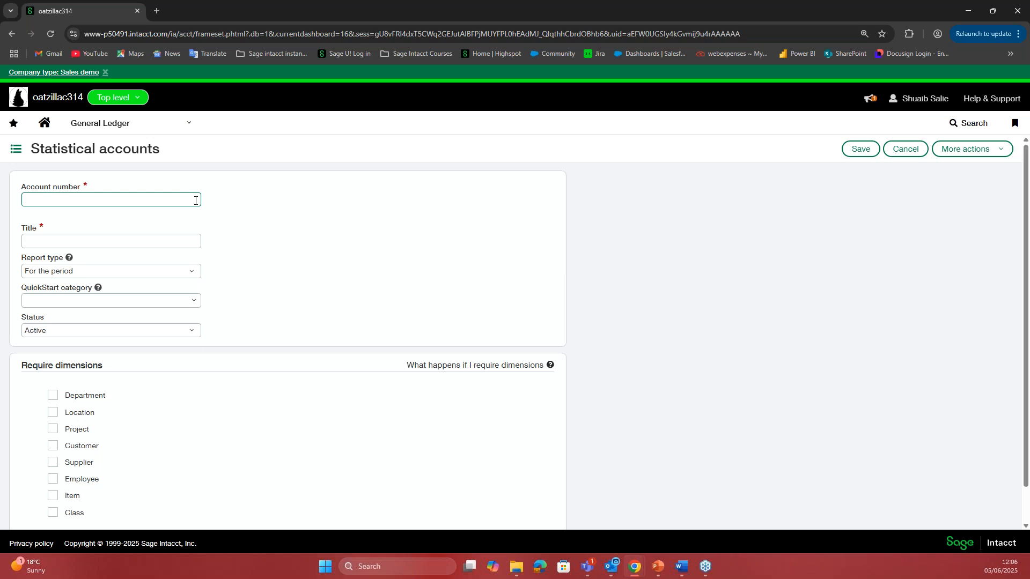
pyautogui.write('S001')
pyautogui.press('BackSpace')
pyautogui.press('BackSpace')
pyautogui.press('BackSpace')
# Examine the title field and the available report type and QuickStart category options for the new statistical account
pyautogui.click(187, 240)
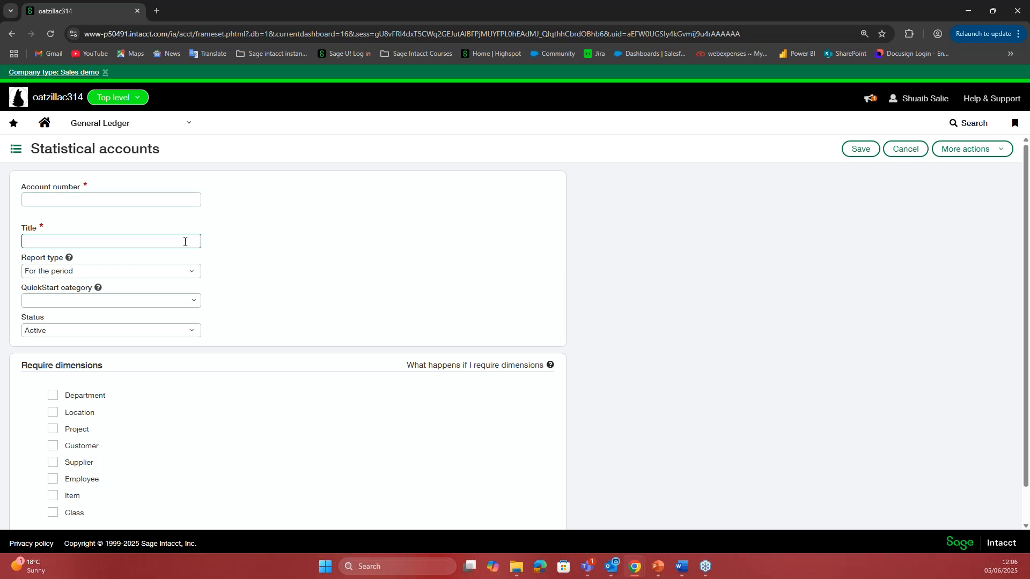
pyautogui.click(306, 228)
pyautogui.scroll(-1, 250, 232)
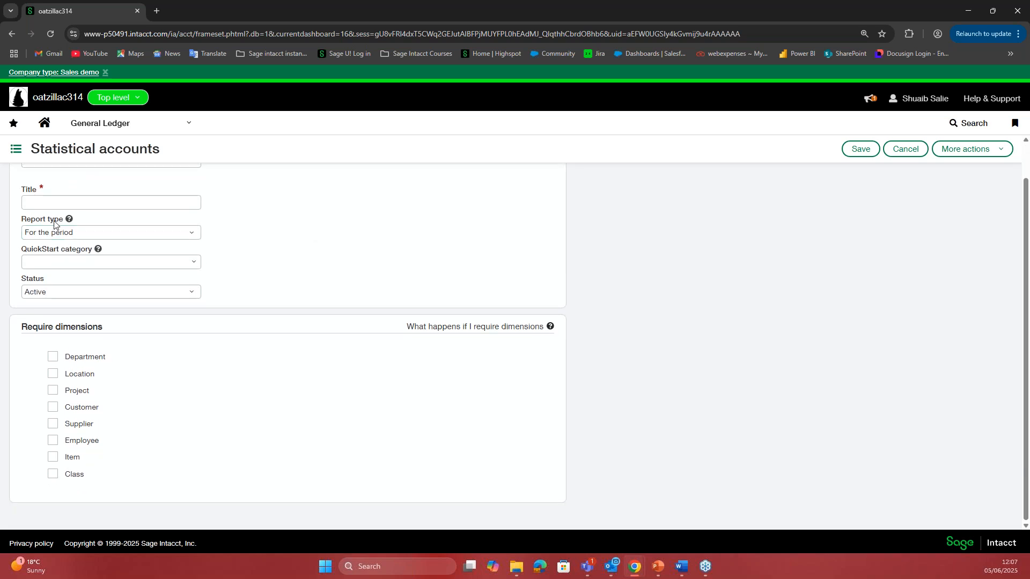
pyautogui.click(198, 236)
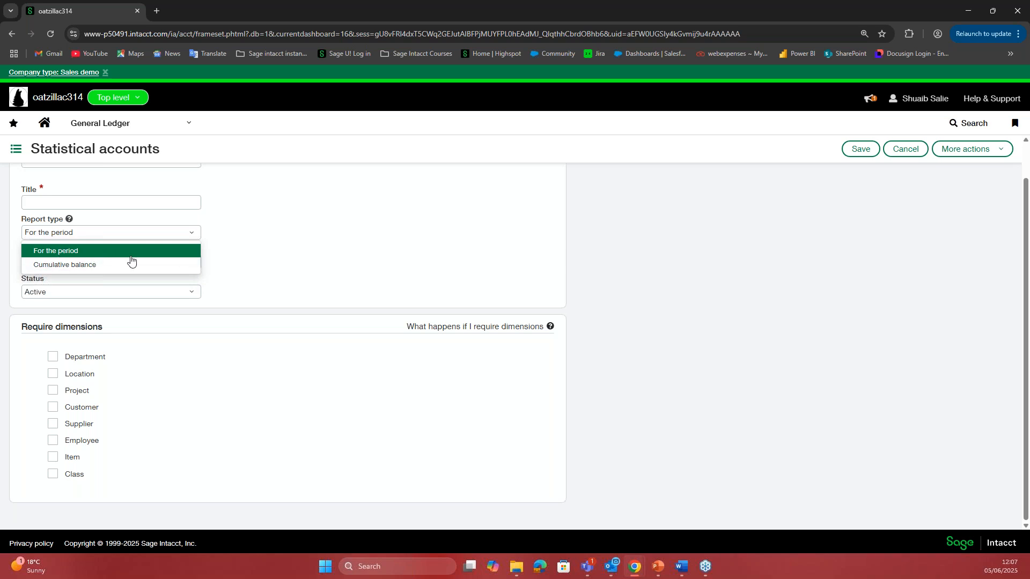
pyautogui.click(236, 250)
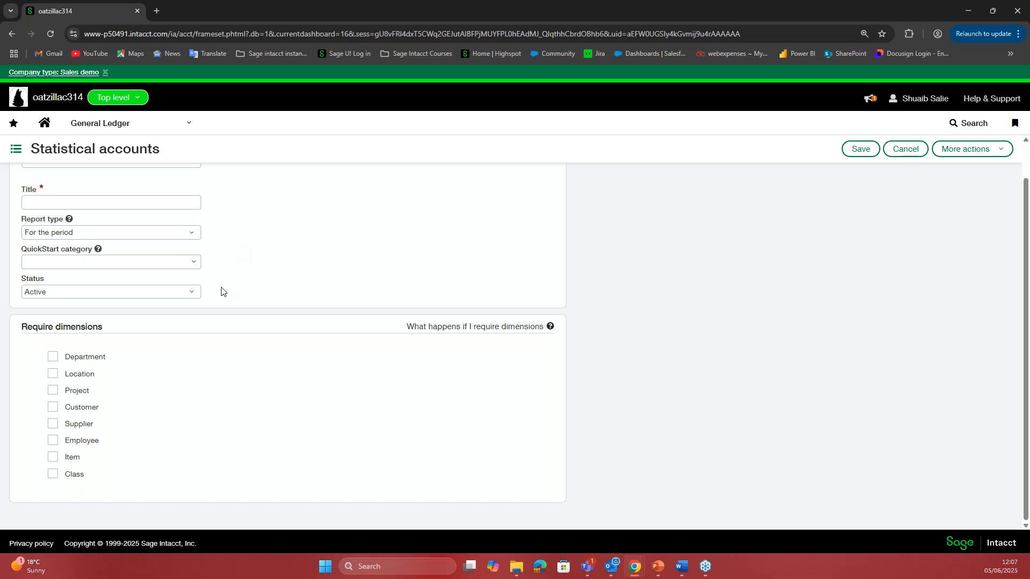
pyautogui.click(195, 264)
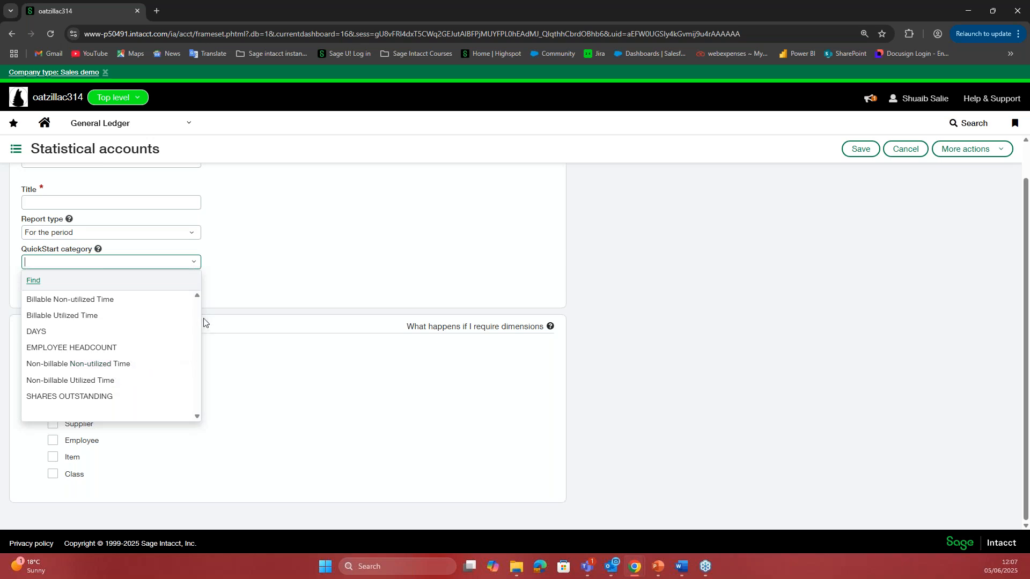
pyautogui.click(231, 280)
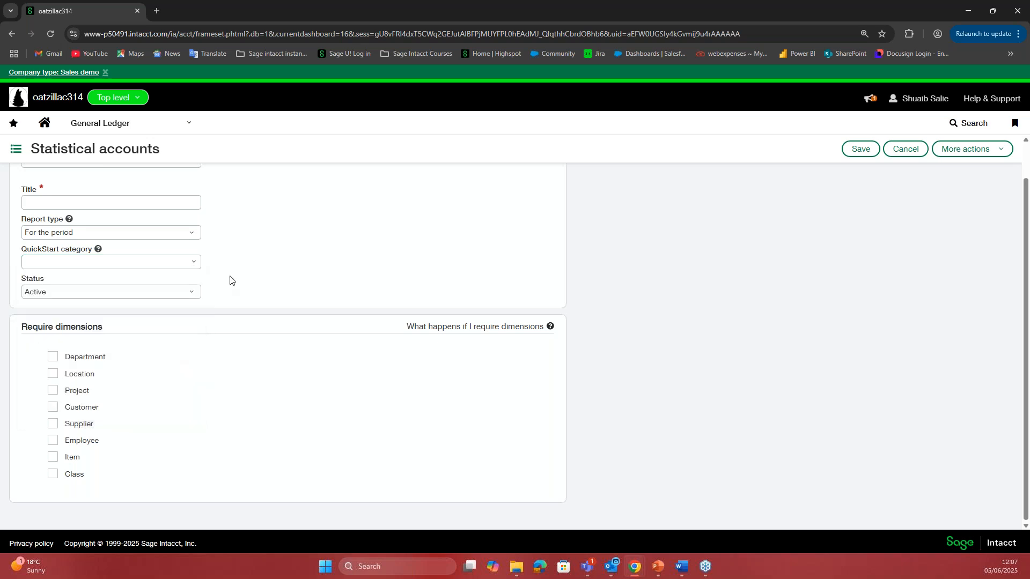
pyautogui.click(192, 264)
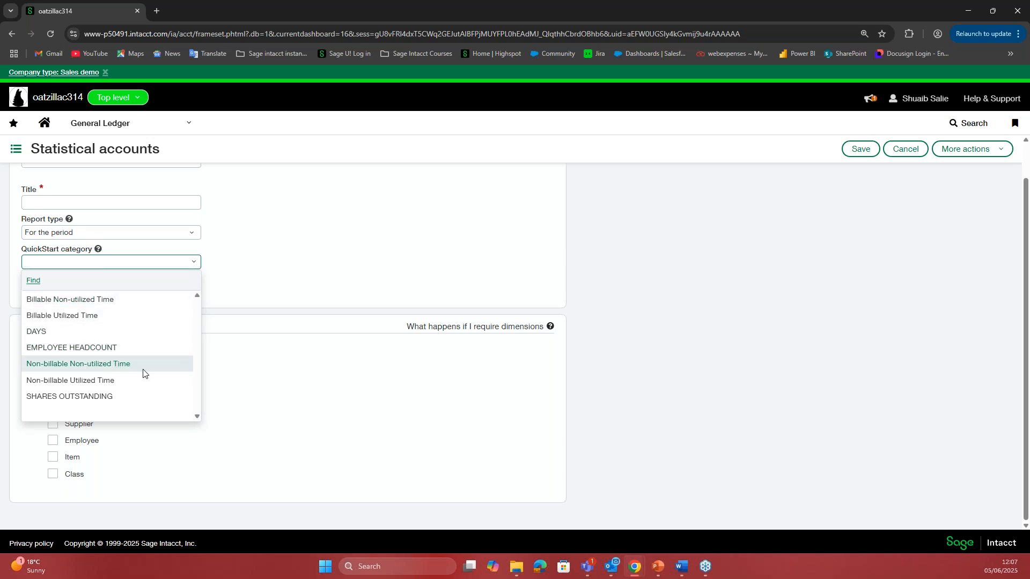
pyautogui.click(231, 290)
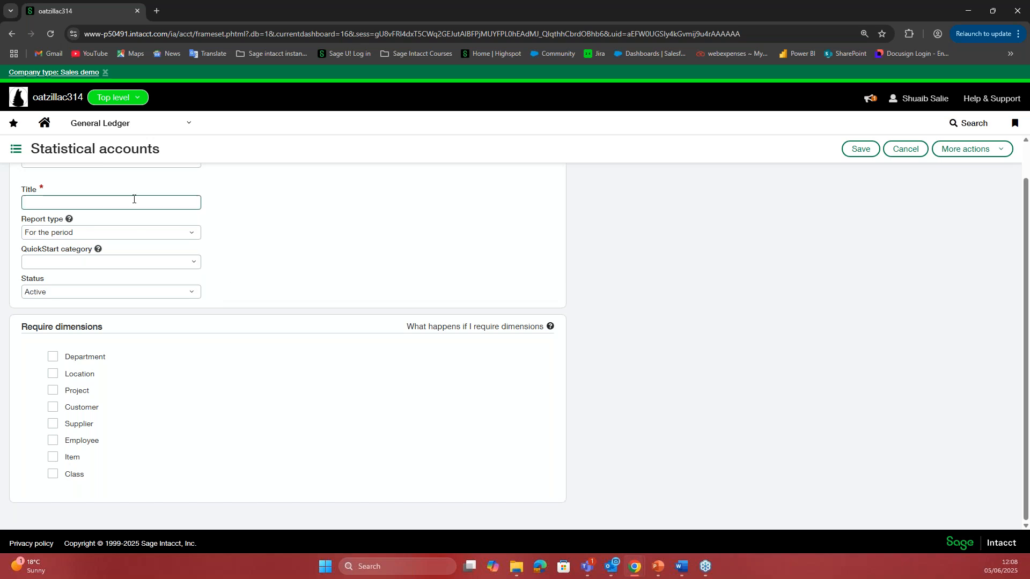
# Review the dimensions that can be required on the statistical account and discard the blank account
pyautogui.scroll(1, 235, 326)
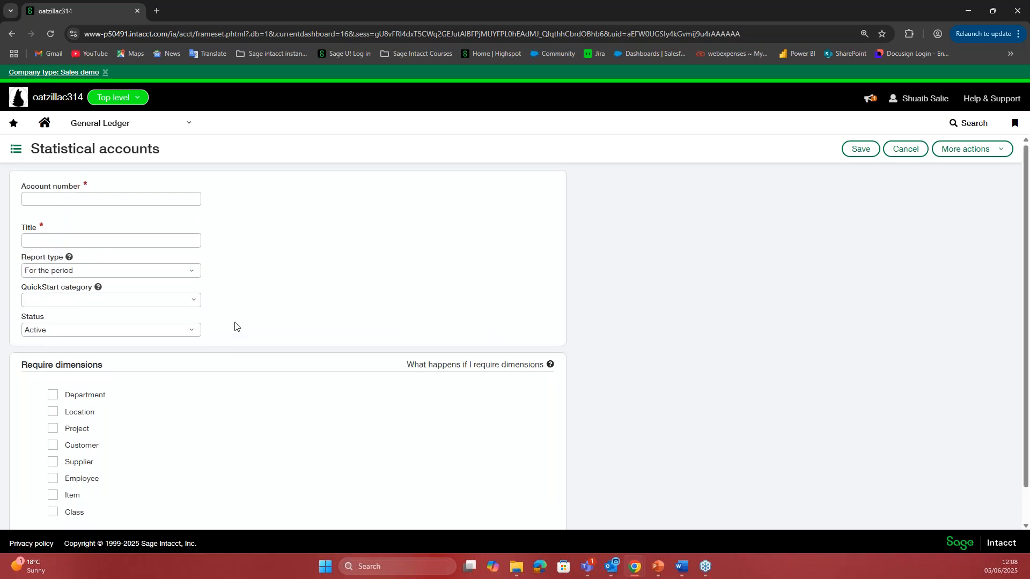
pyautogui.scroll(-1, 235, 326)
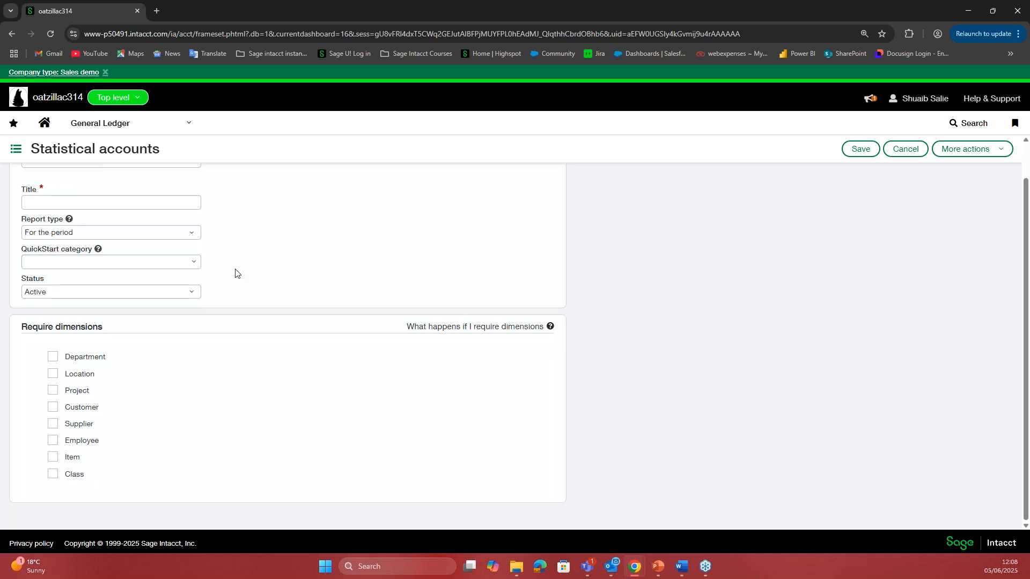
pyautogui.scroll(1, 235, 274)
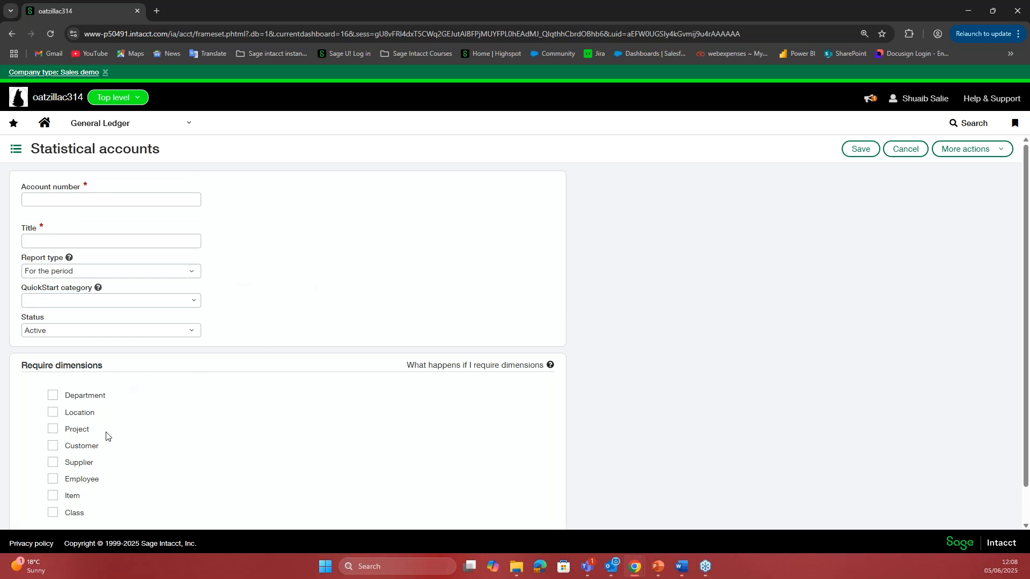
pyautogui.scroll(-1, 106, 436)
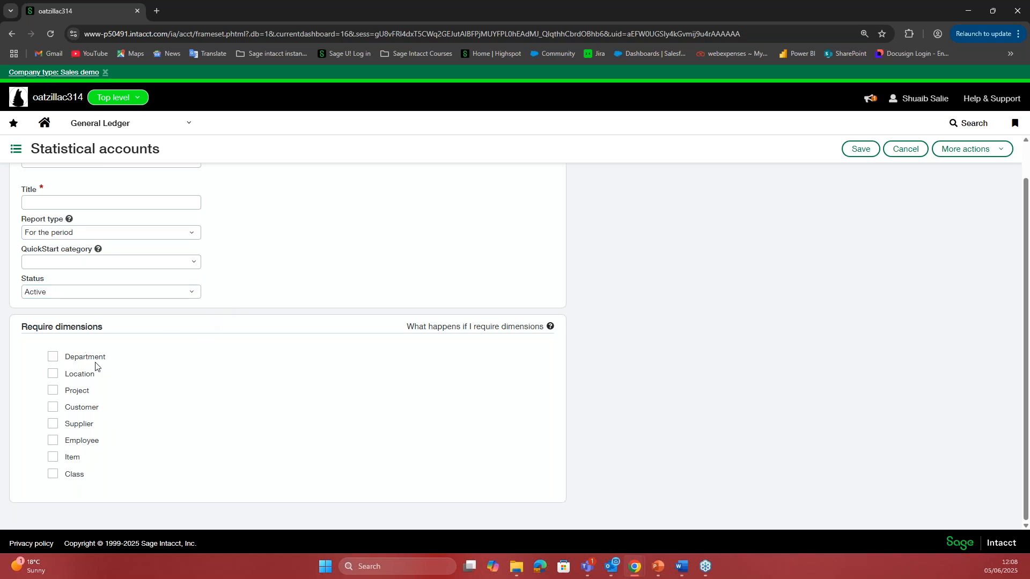
pyautogui.scroll(1, 230, 329)
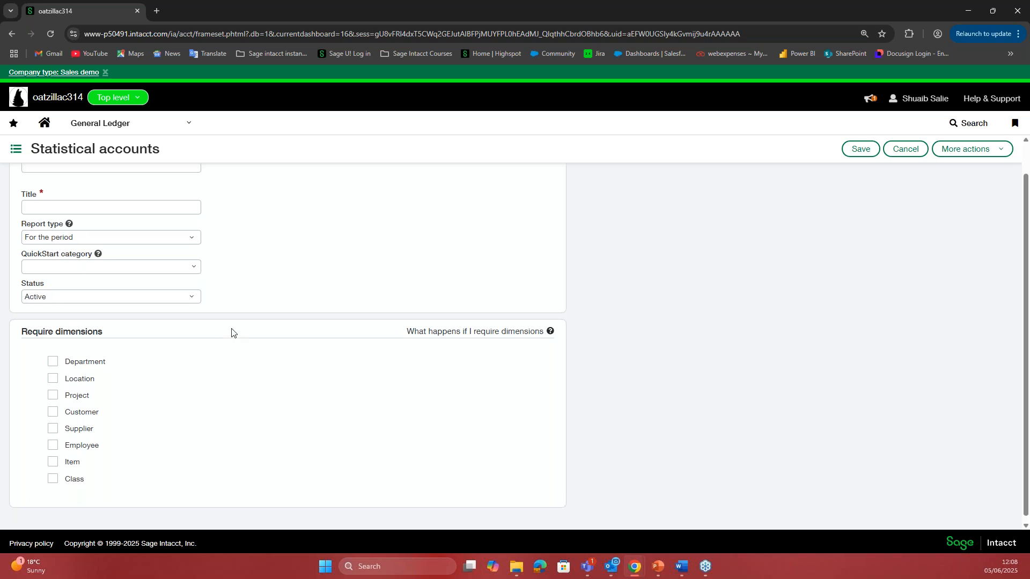
pyautogui.click(896, 155)
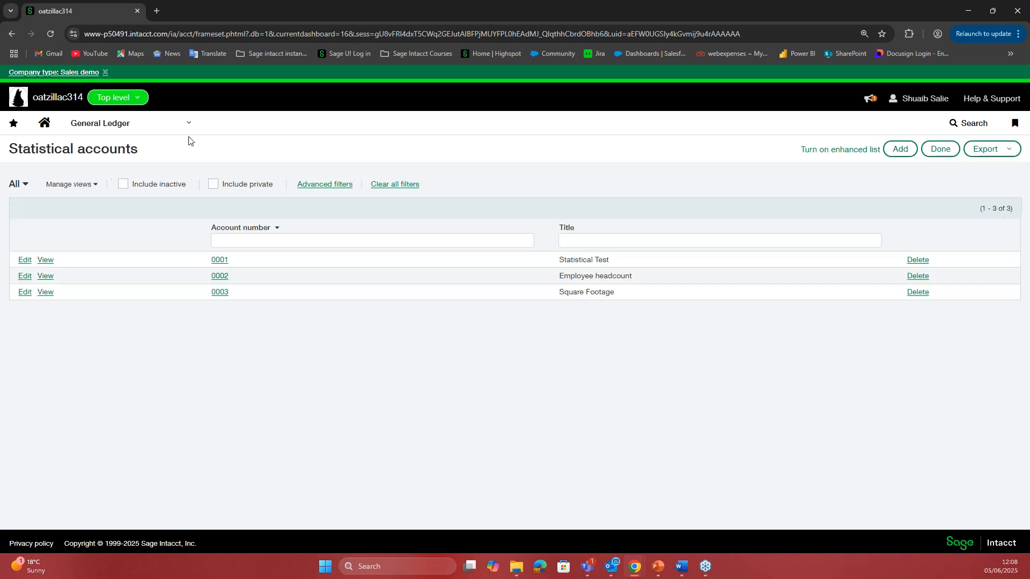
# Open the list of statistical journals from the General Ledger setup
pyautogui.click(179, 132)
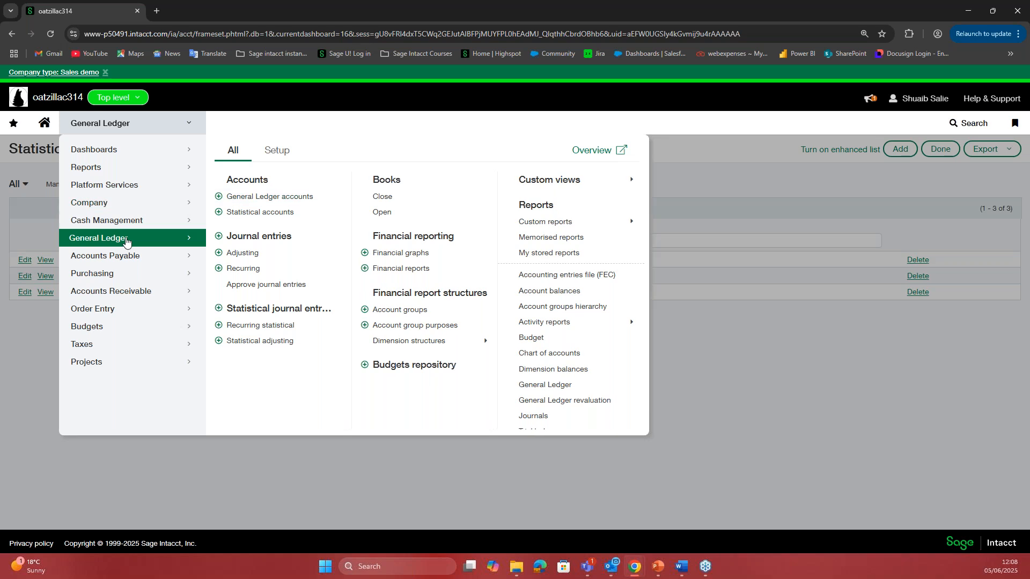
pyautogui.click(278, 152)
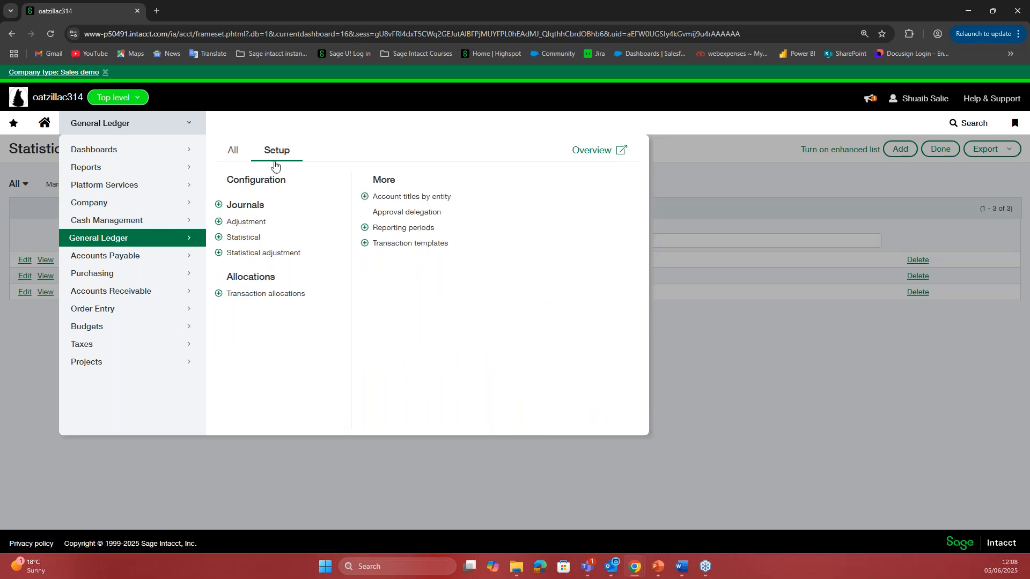
pyautogui.click(248, 239)
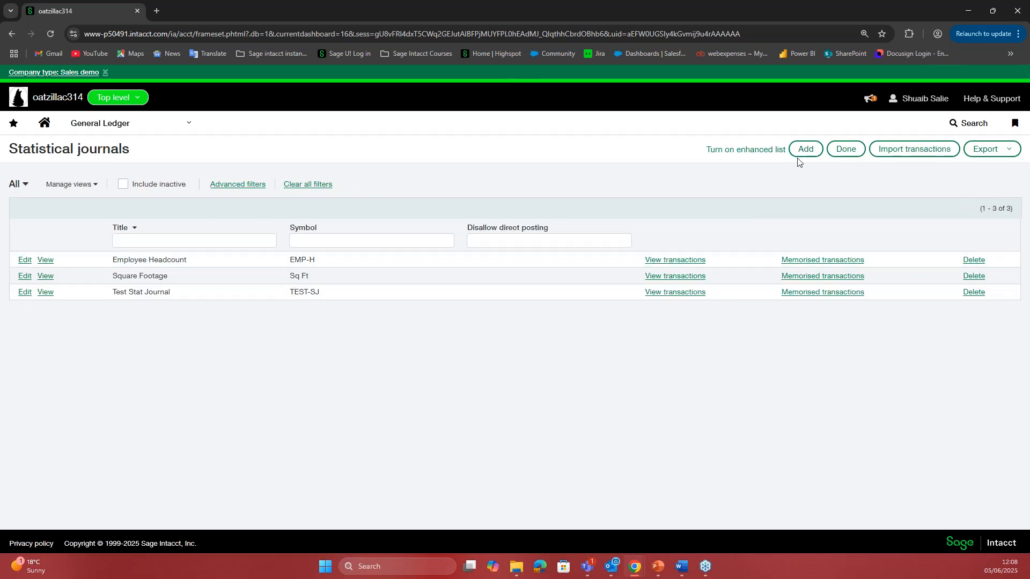
# Start a new statistical journal, examine its symbol, title and status fields, and cancel without saving
pyautogui.click(803, 155)
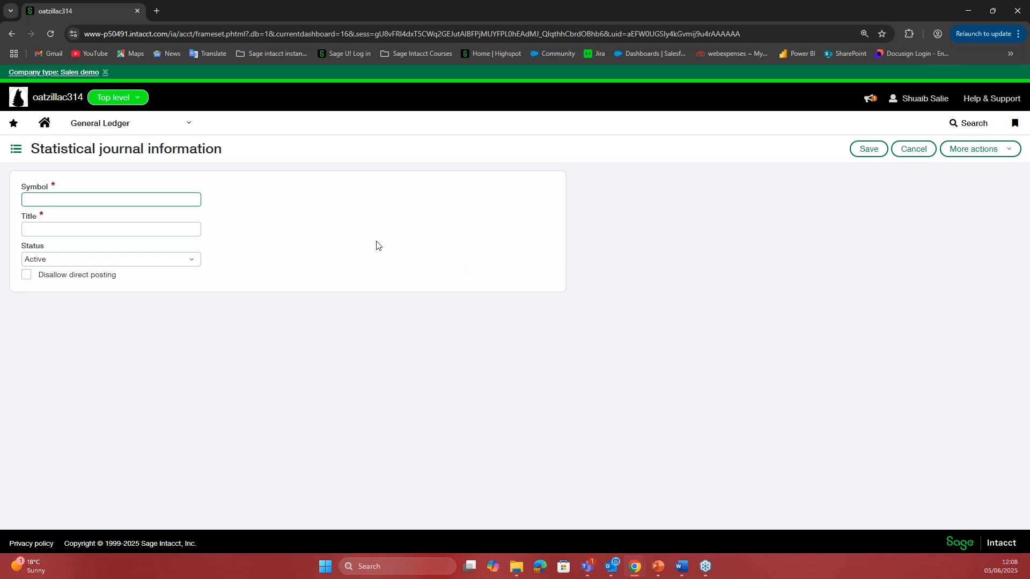
pyautogui.click(96, 233)
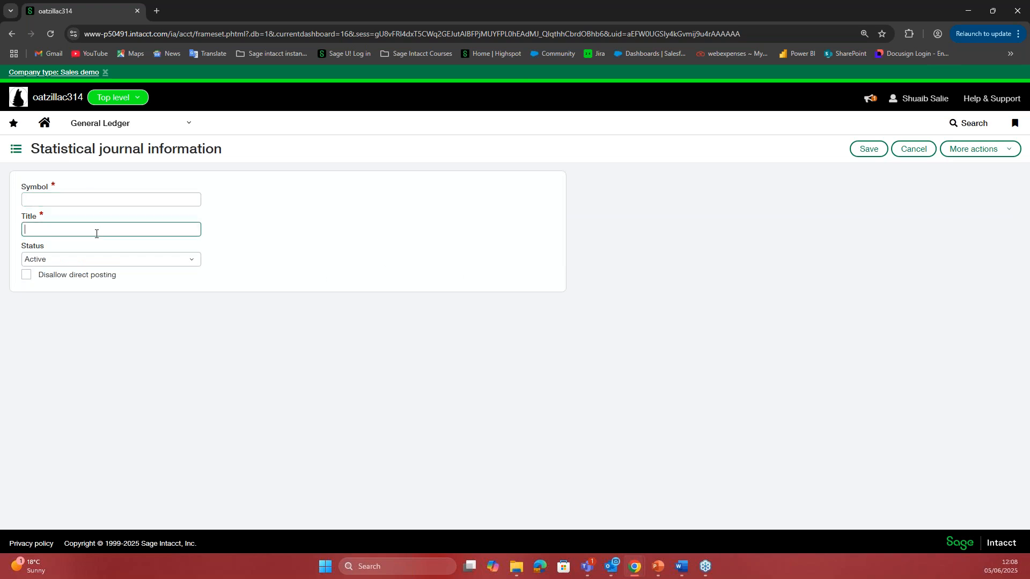
pyautogui.click(273, 237)
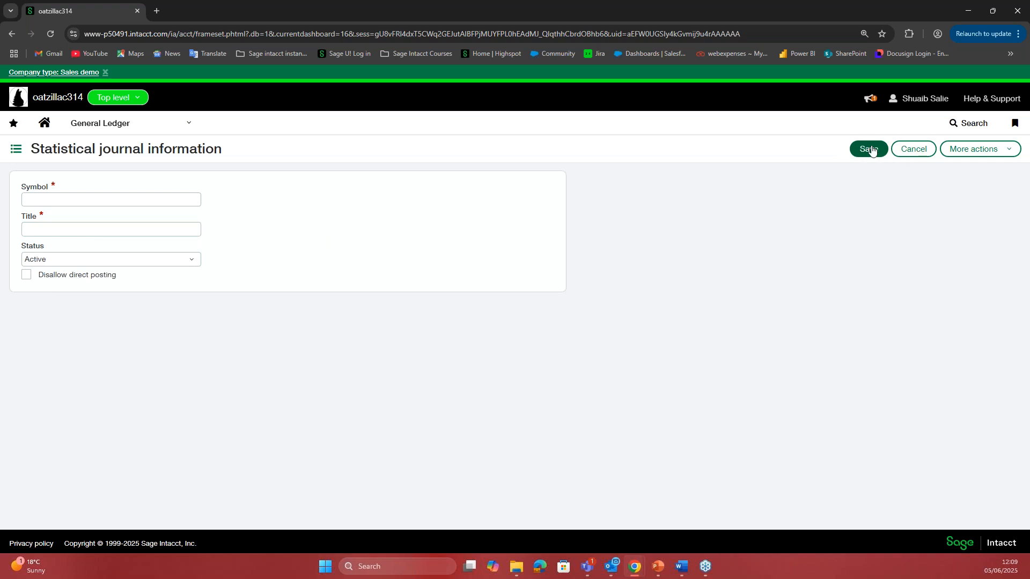
pyautogui.click(908, 151)
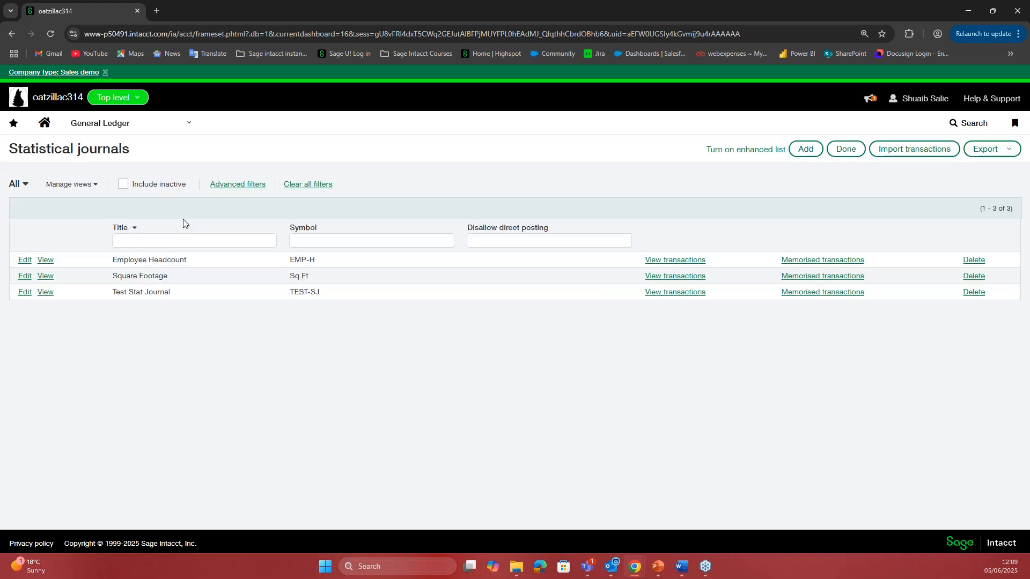
# Open the statistical journal entries from the General Ledger and review the journals listed there
pyautogui.click(137, 132)
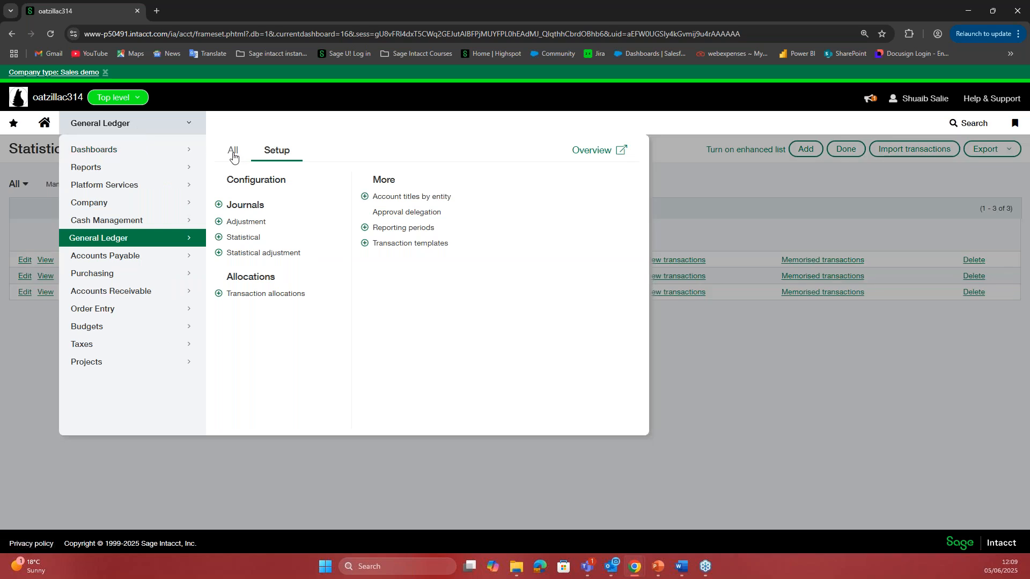
pyautogui.click(233, 154)
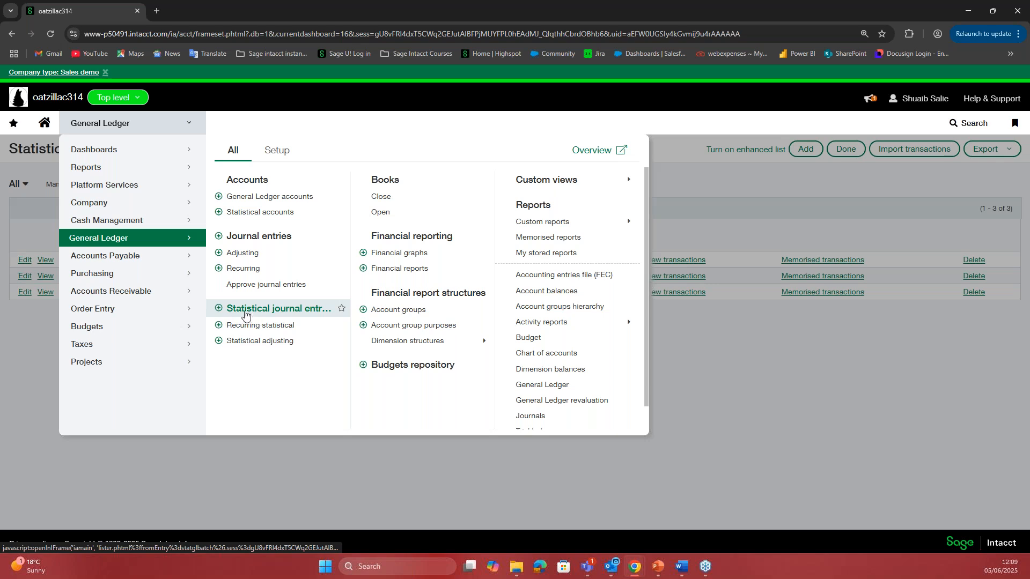
pyautogui.click(264, 310)
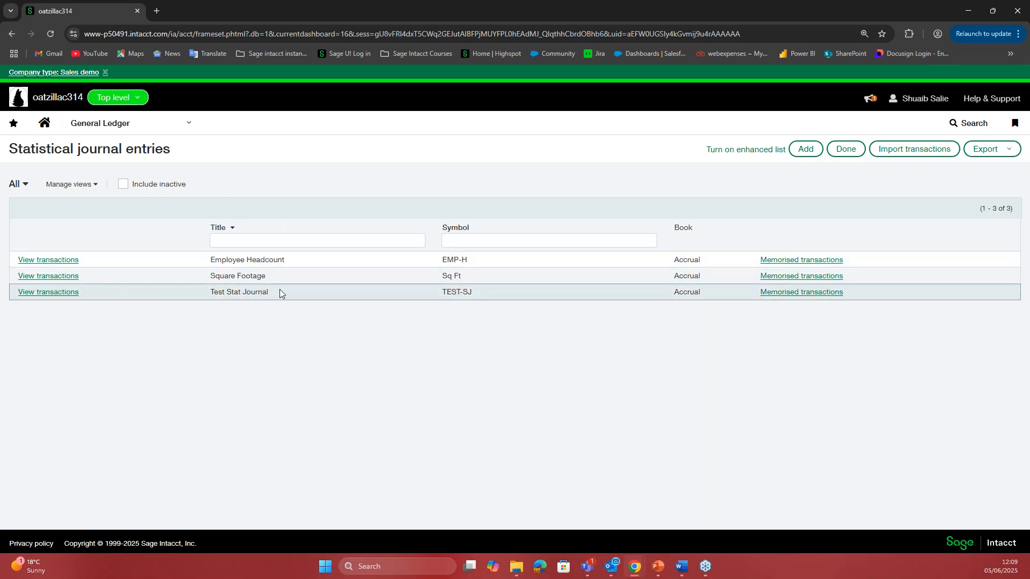
pyautogui.moveTo(212, 262); pyautogui.dragTo(288, 260)
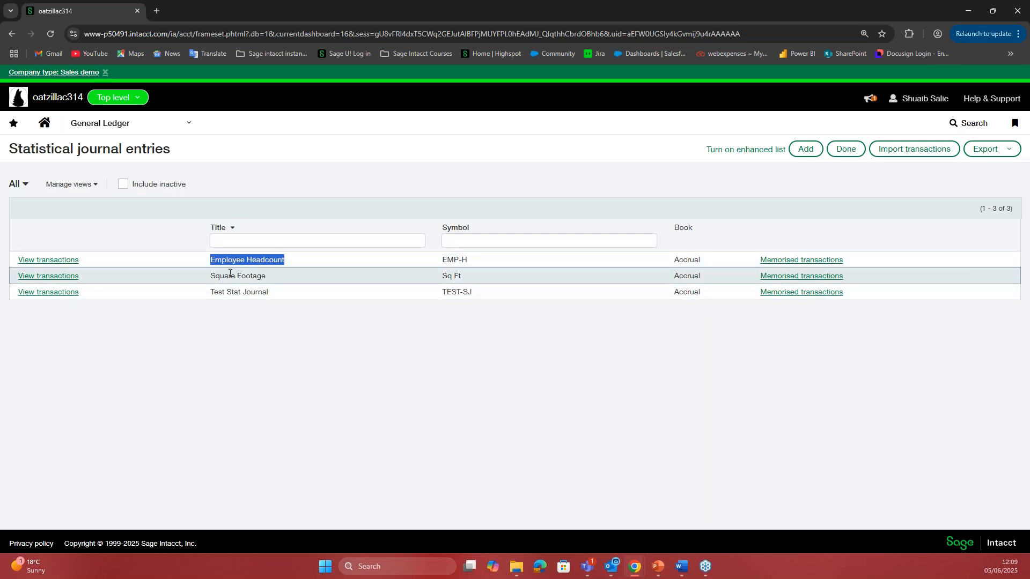
pyautogui.moveTo(213, 276); pyautogui.dragTo(262, 292)
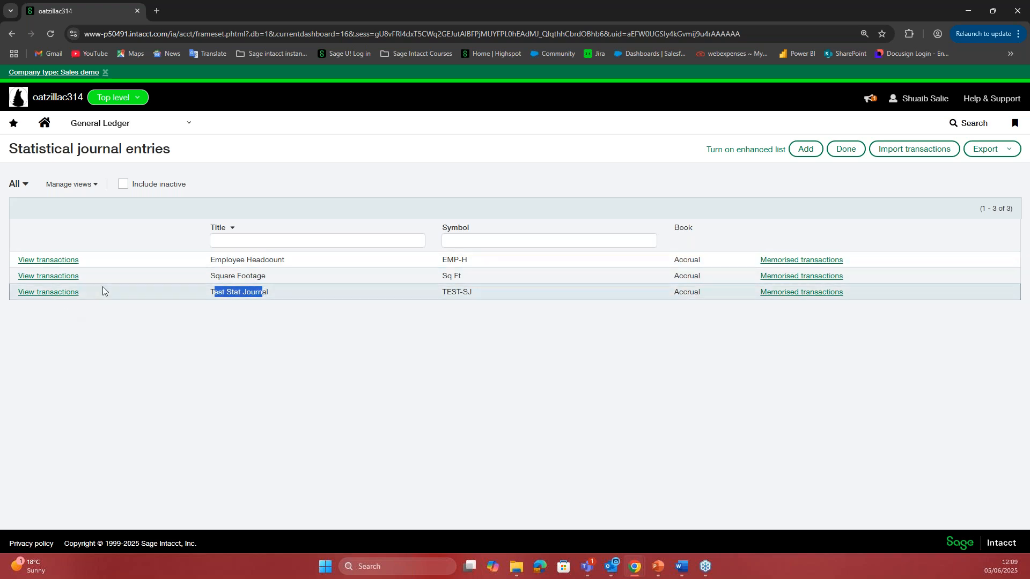
# Start a new statistical journal entry in the EMP-H Employee Headcount journal and examine its description field
pyautogui.click(803, 151)
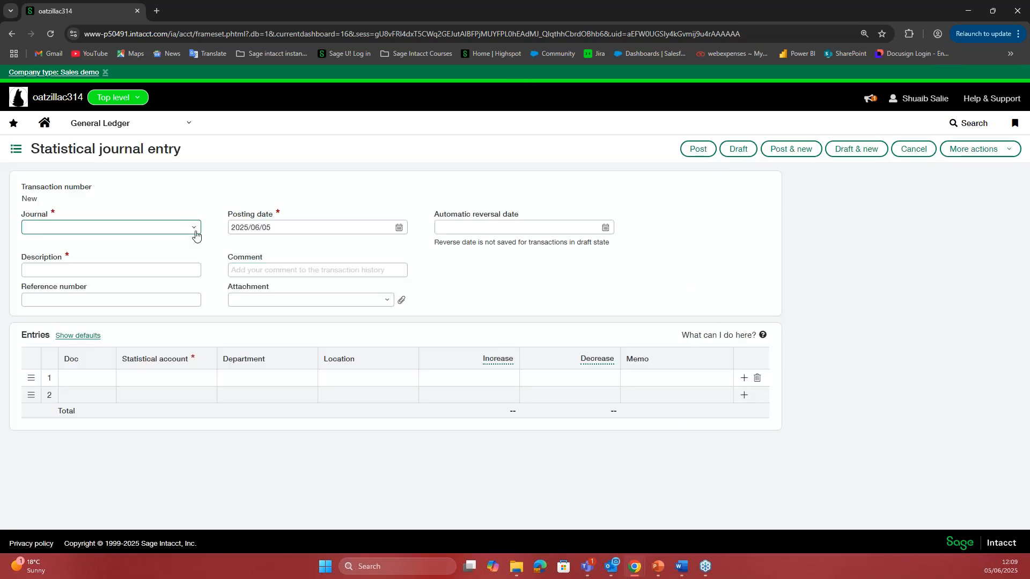
pyautogui.click(194, 227)
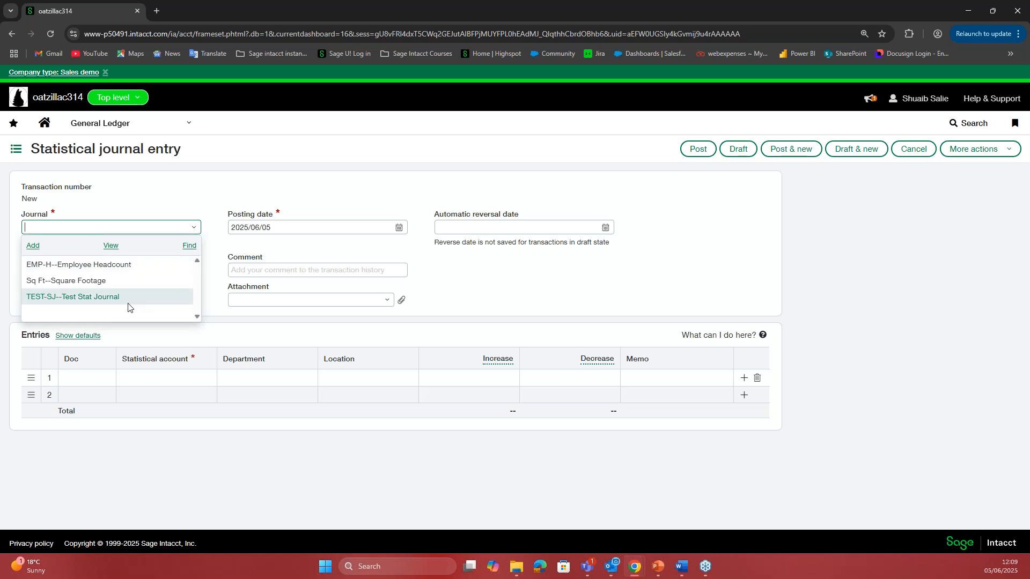
pyautogui.click(87, 266)
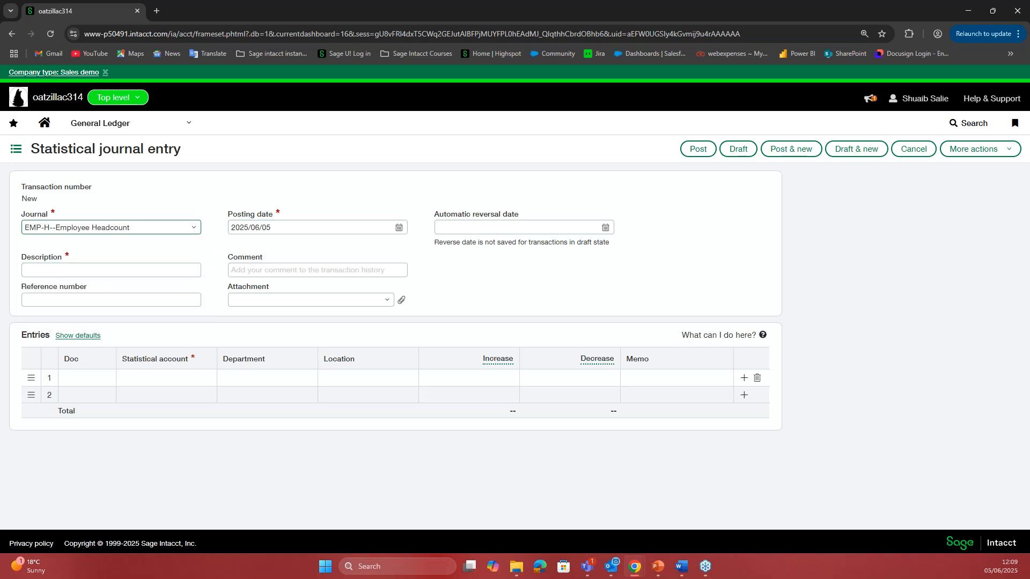
pyautogui.click(170, 270)
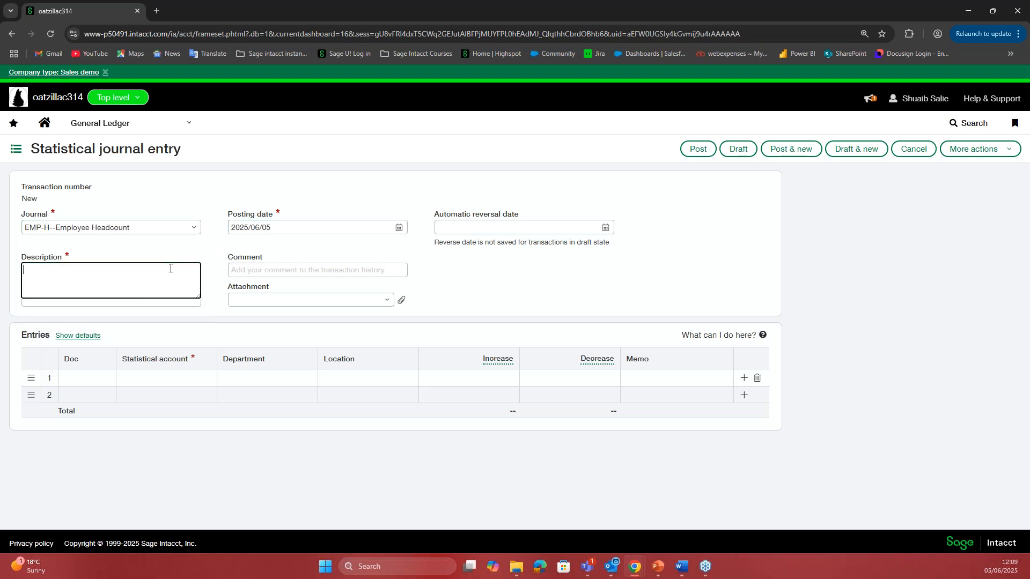
pyautogui.click(136, 247)
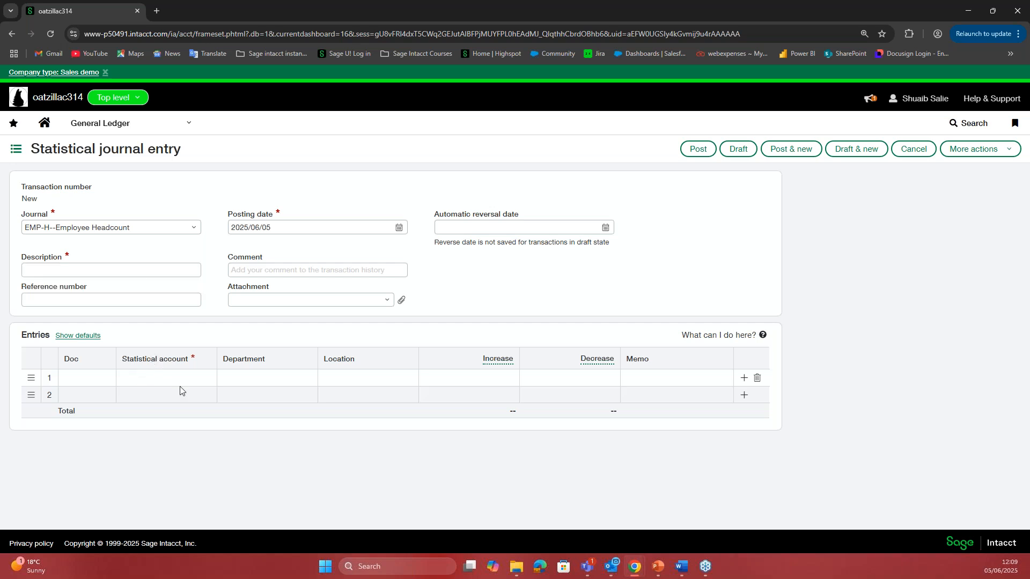
# Assign statistical account 0002 Employee headcount to the first entry line and examine its department, location and additional dimension fields
pyautogui.click(164, 376)
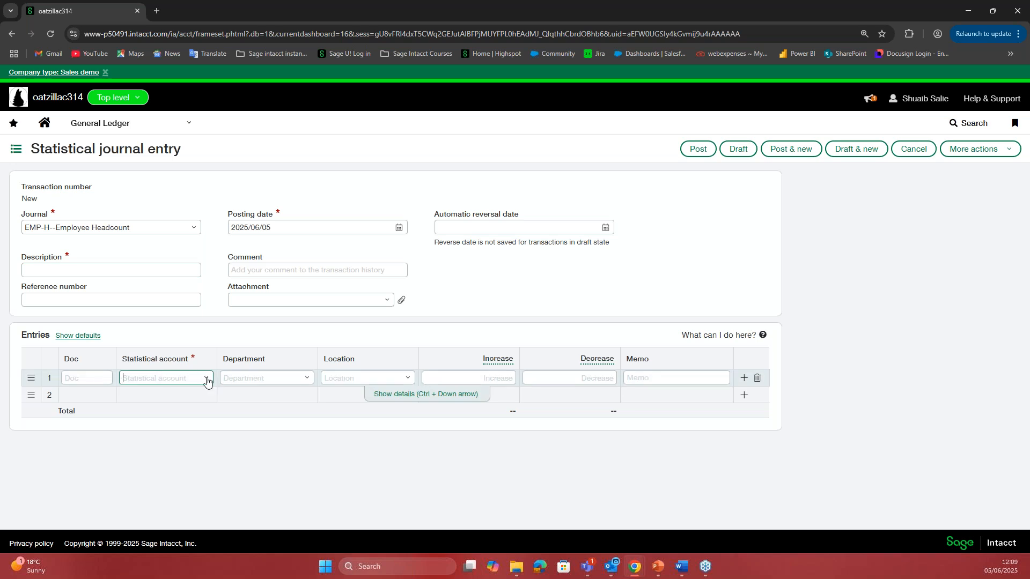
pyautogui.click(206, 378)
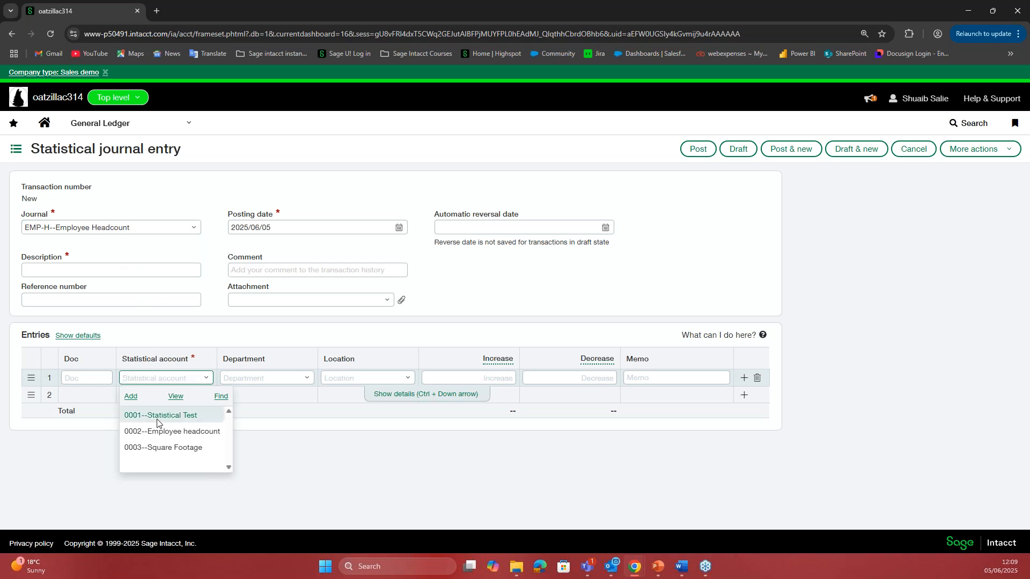
pyautogui.click(168, 432)
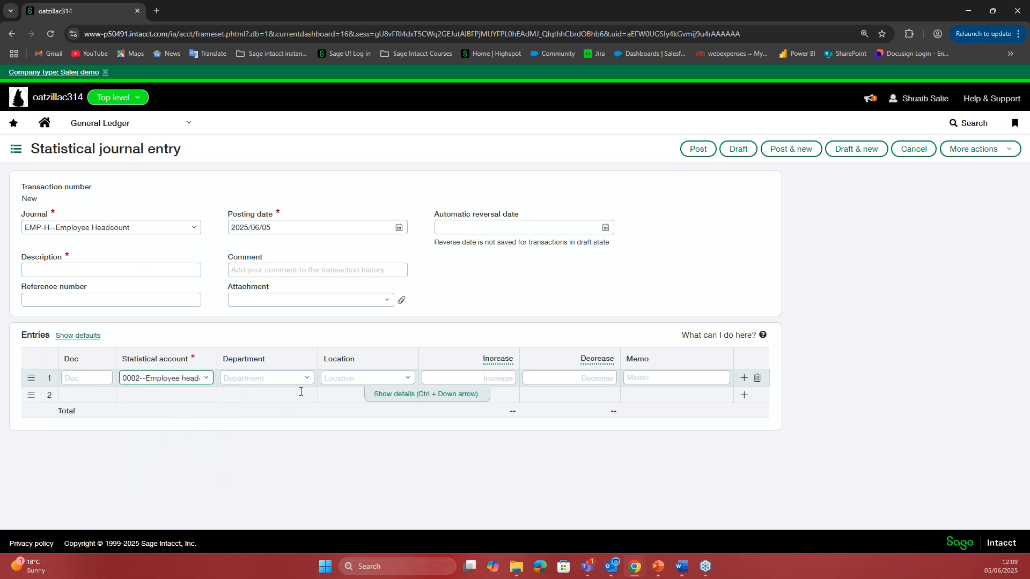
pyautogui.click(310, 379)
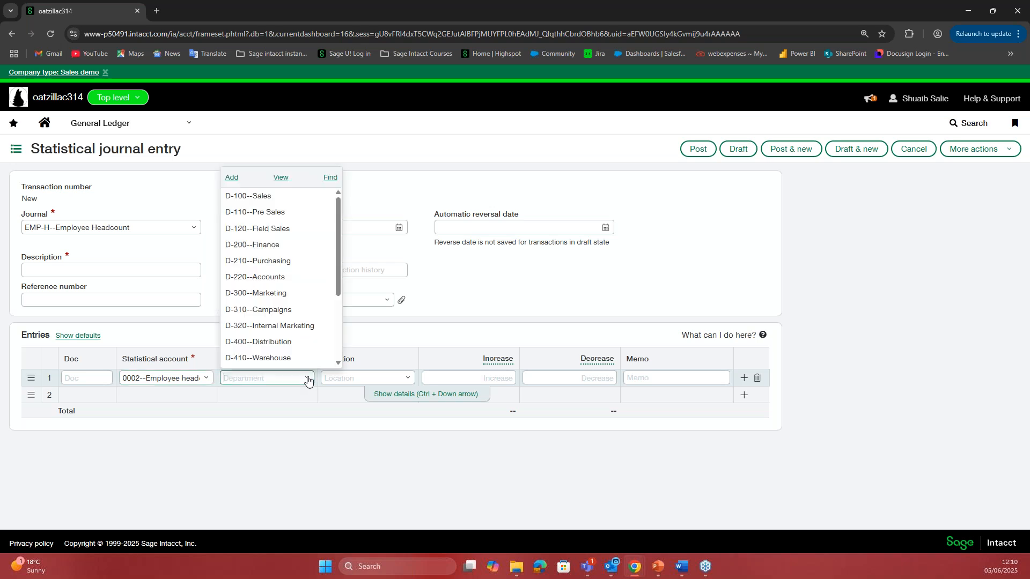
pyautogui.click(391, 377)
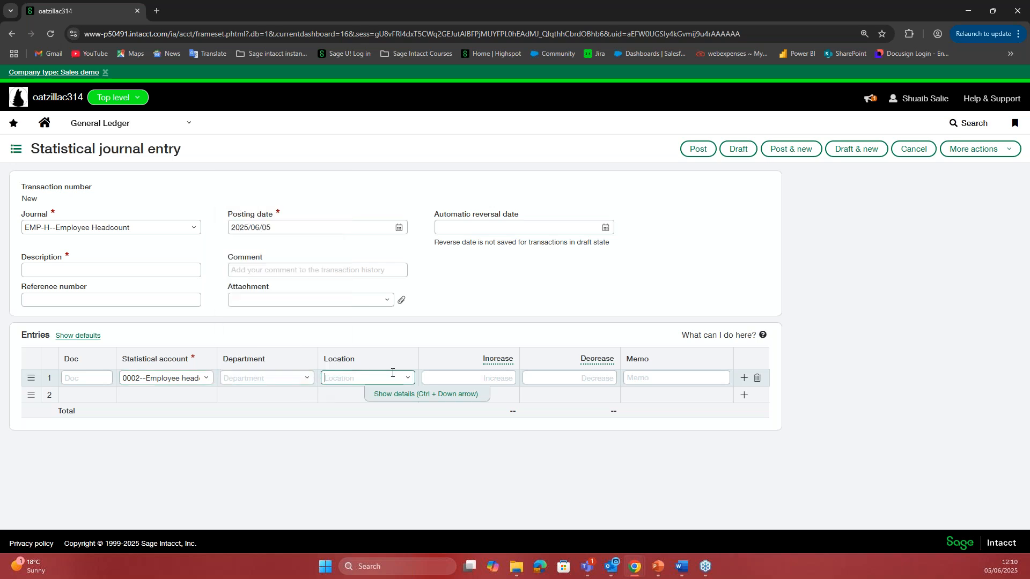
pyautogui.click(421, 395)
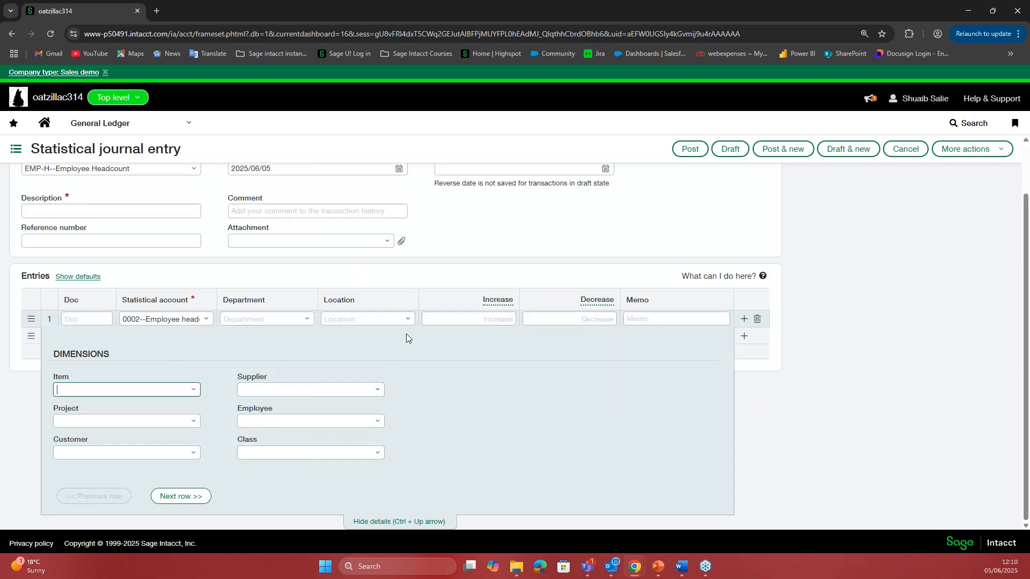
pyautogui.click(447, 522)
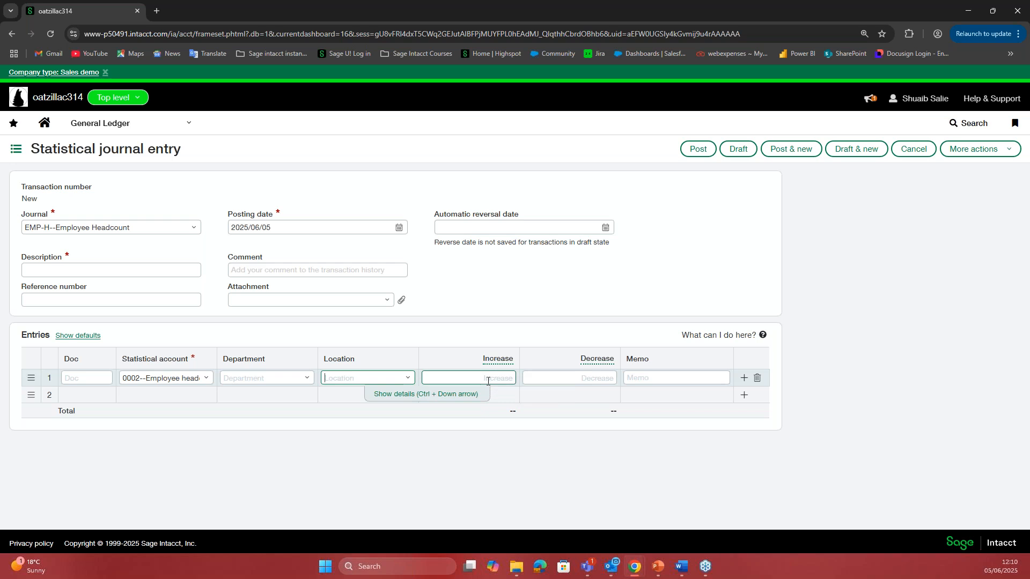
# Examine the increase and decrease fields on the entry lines and cancel the statistical journal entry without posting
pyautogui.press('Tab')
pyautogui.press('Tab')
pyautogui.click(529, 467)
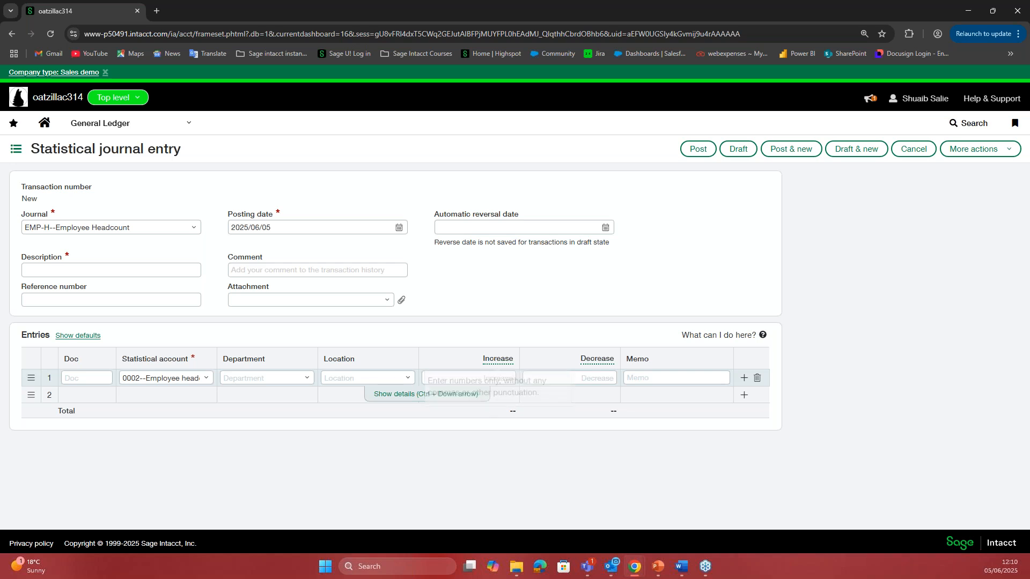
pyautogui.click(167, 396)
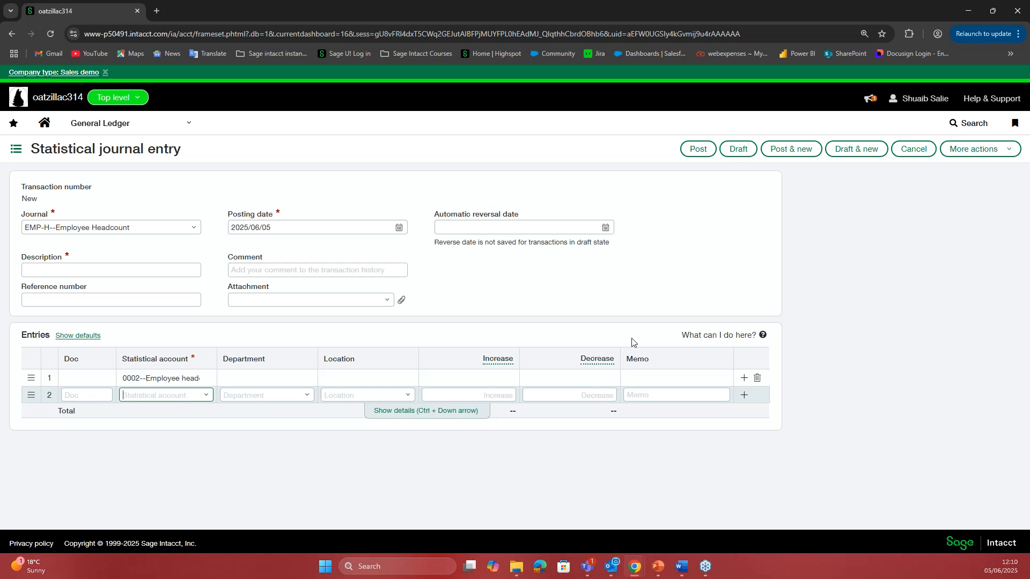
pyautogui.click(534, 379)
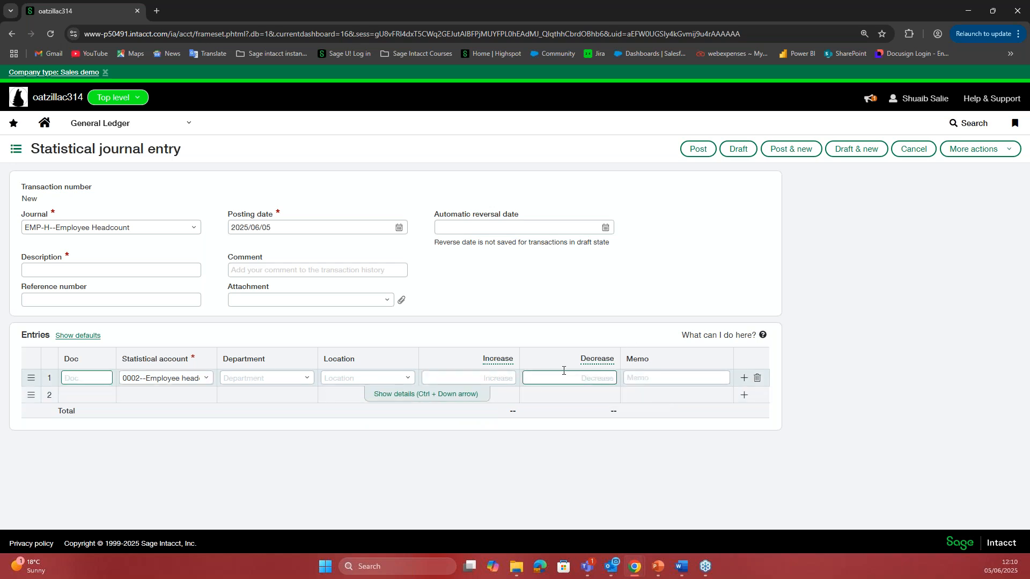
pyautogui.click(644, 306)
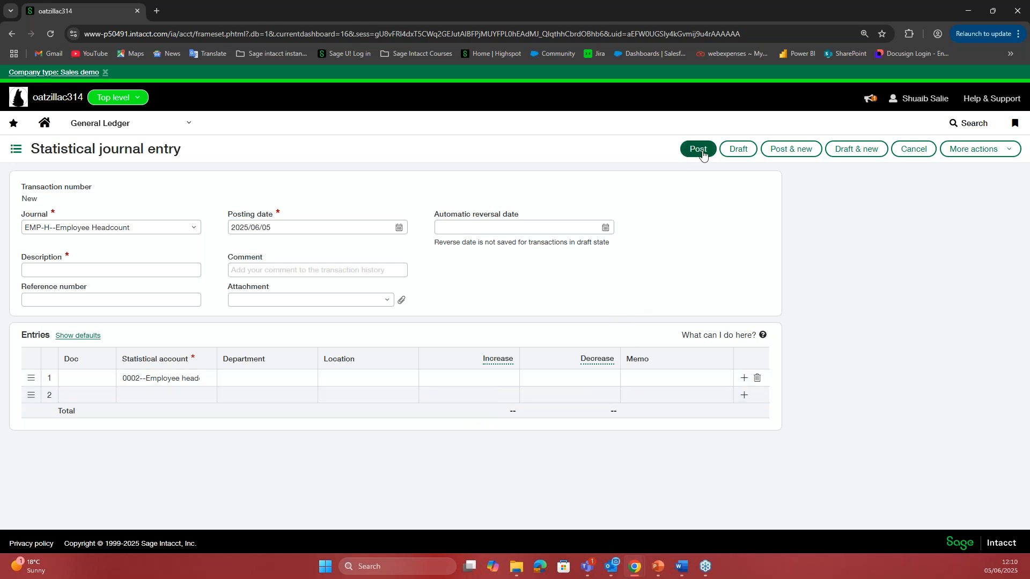
pyautogui.click(904, 150)
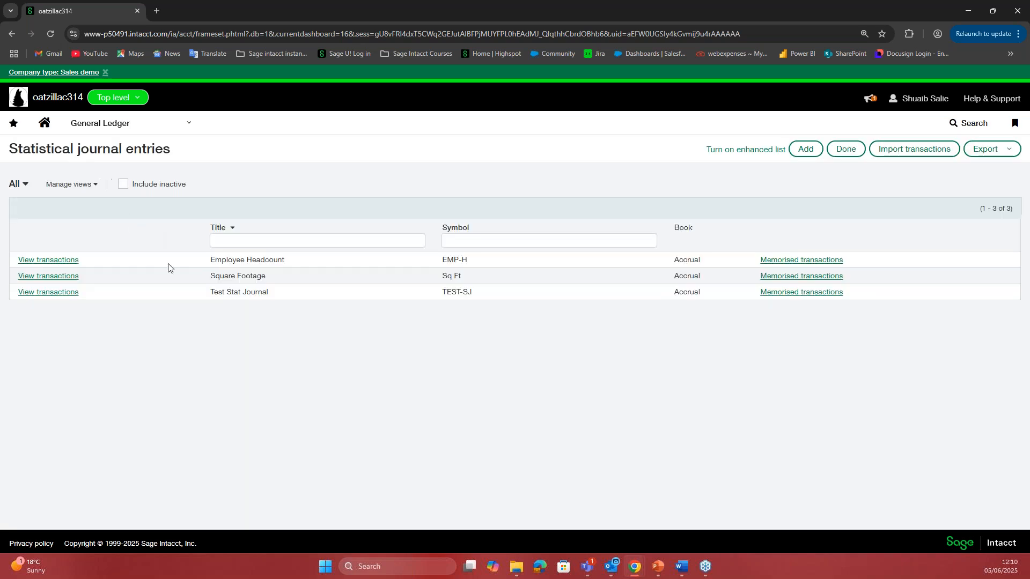
# Review the Employee Headcount journal's End of 2024 entry and the Square Footage journal's transactions, and return to the journal list
pyautogui.moveTo(213, 259); pyautogui.dragTo(283, 260)
pyautogui.moveTo(212, 275); pyautogui.dragTo(258, 275)
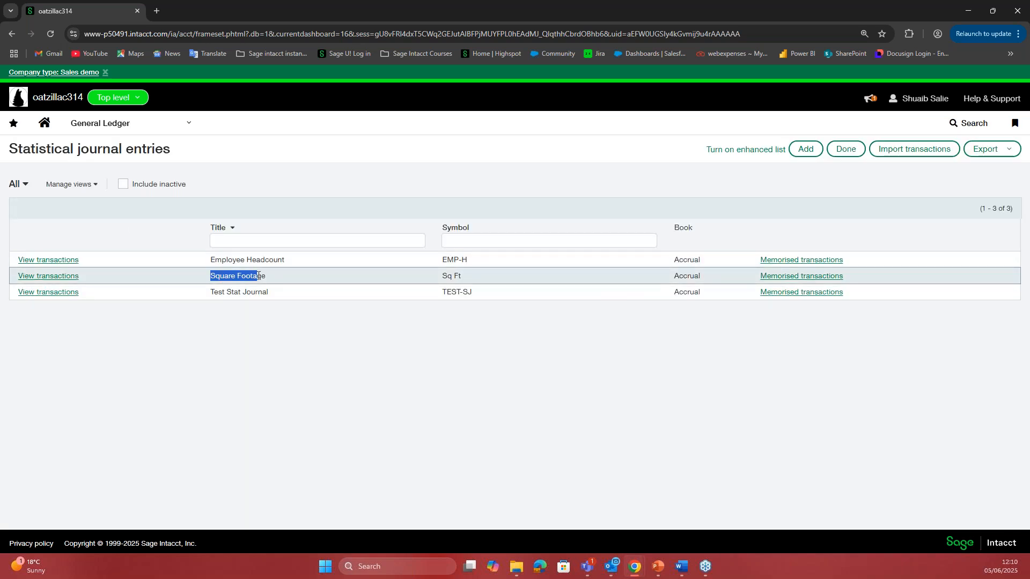
pyautogui.click(76, 260)
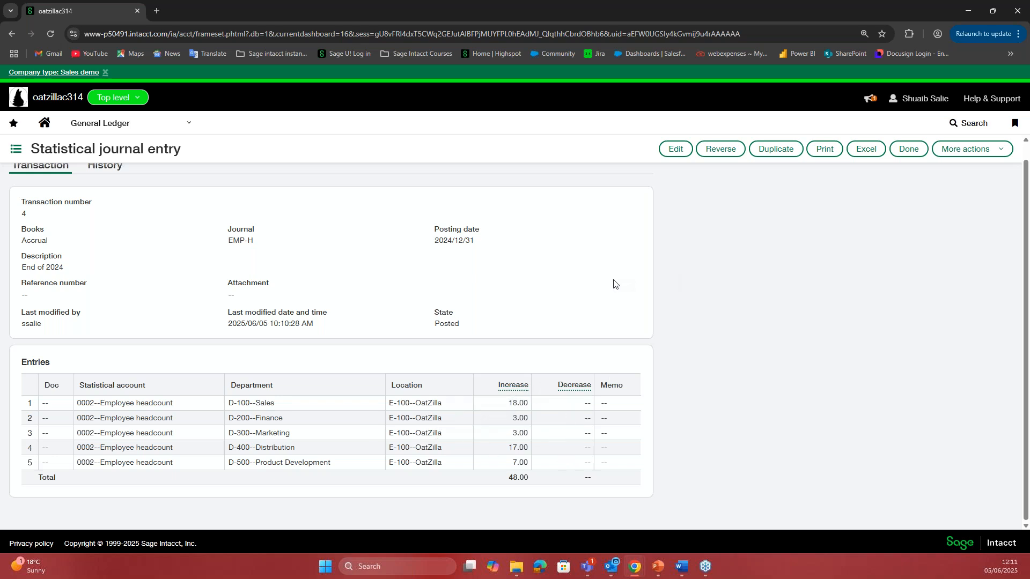
pyautogui.scroll(1, 676, 252)
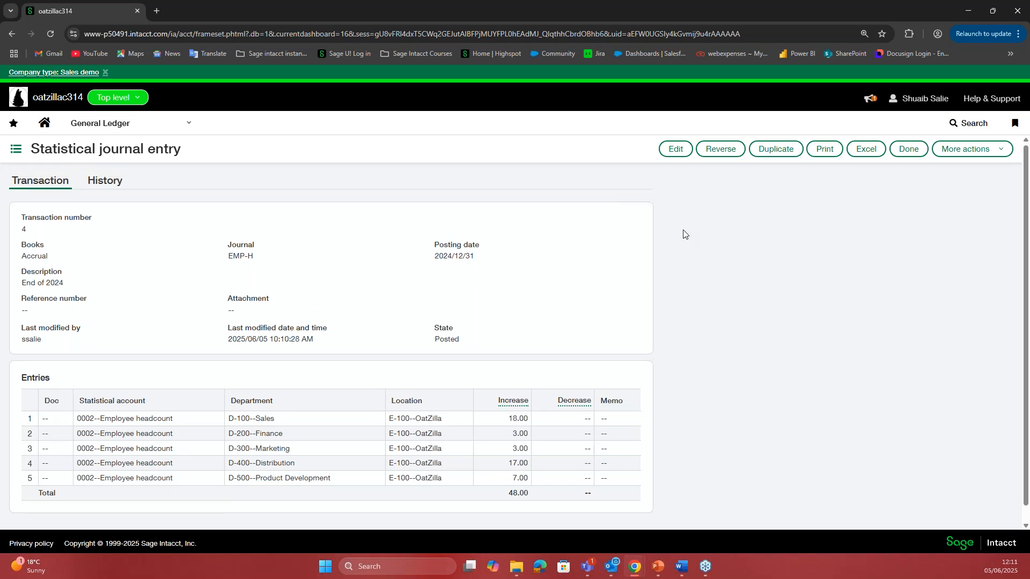
pyautogui.click(909, 149)
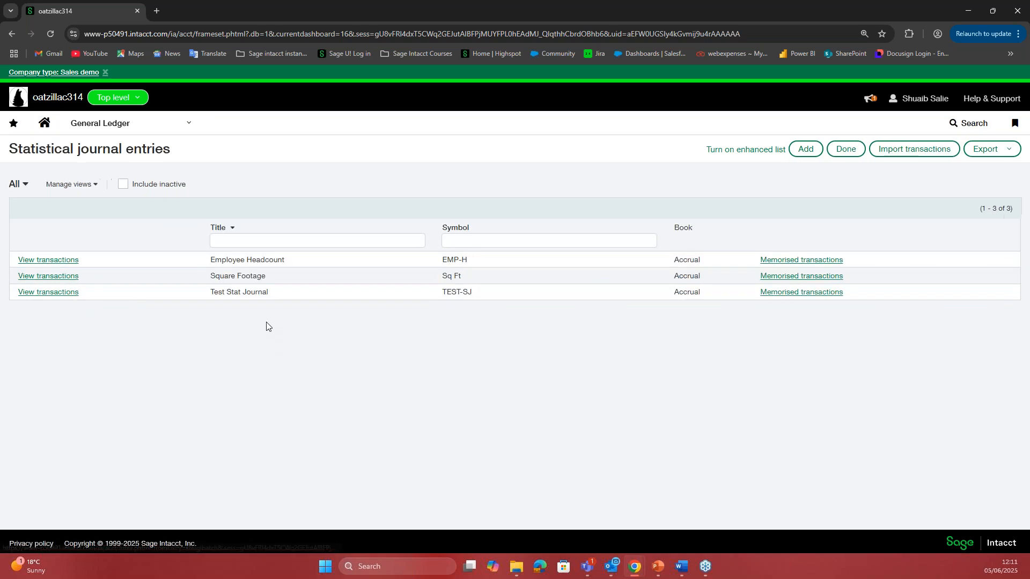
pyautogui.click(72, 282)
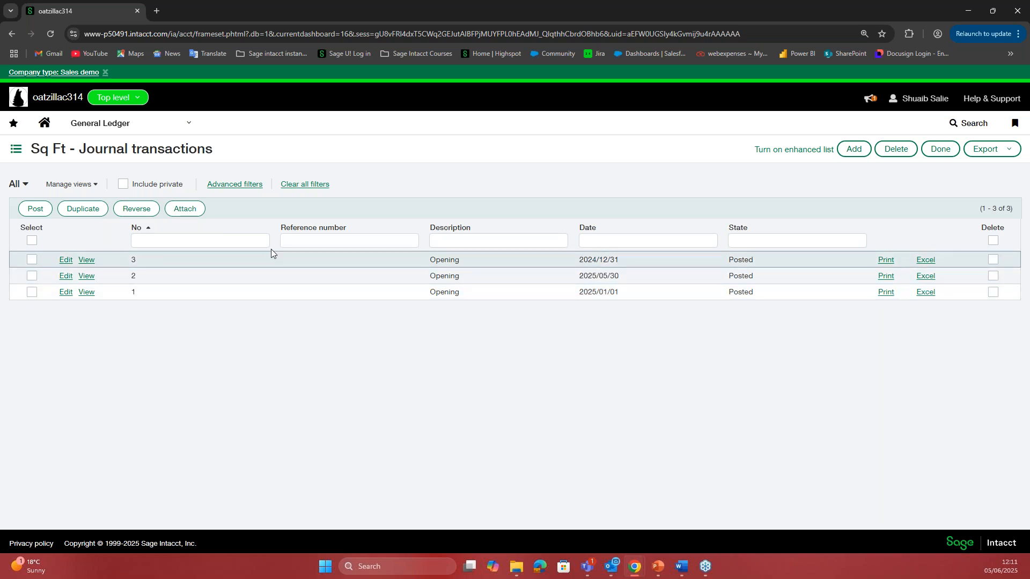
pyautogui.click(947, 154)
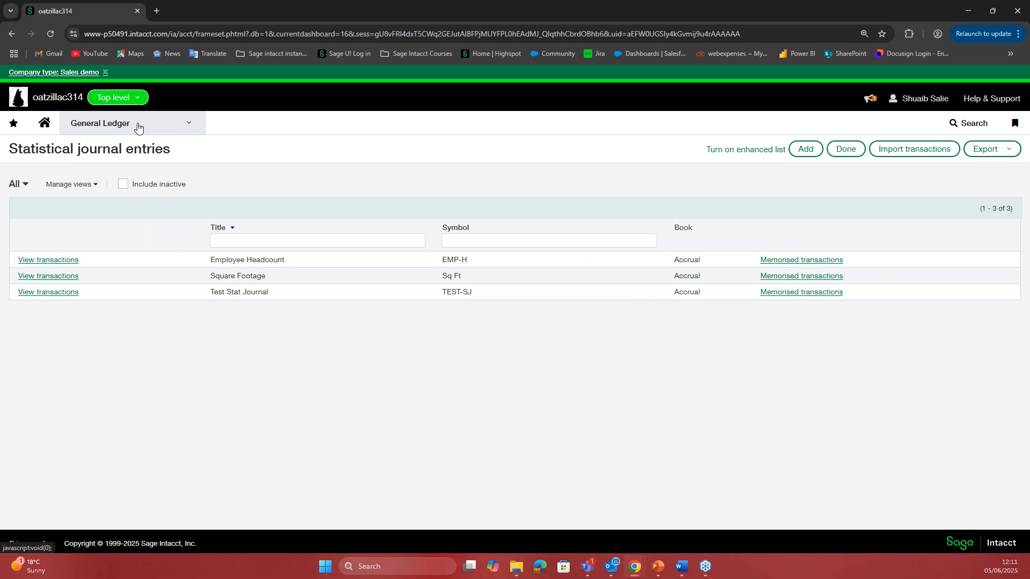
# Open the list of account groups from the Reports setup
pyautogui.click(138, 127)
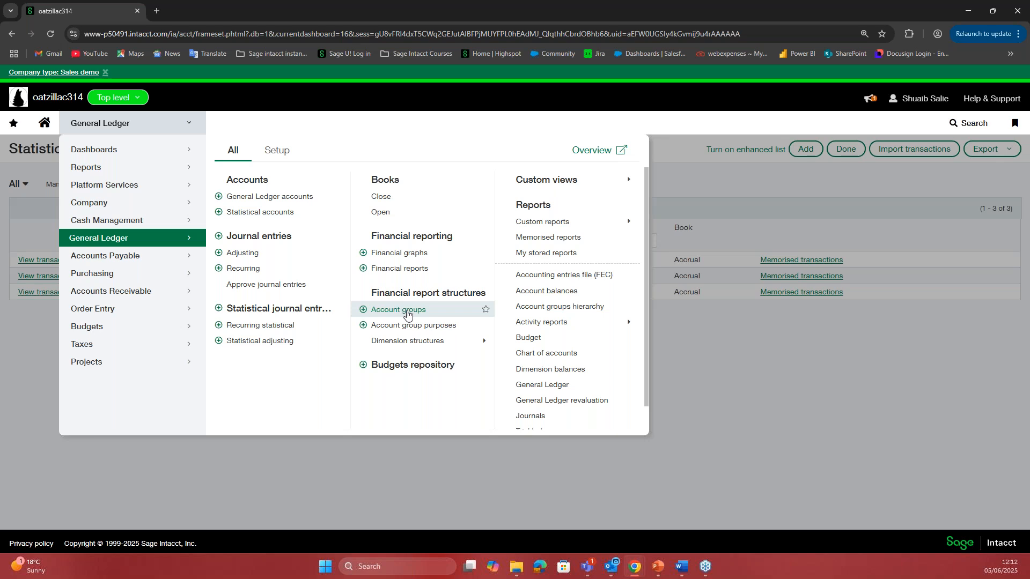
pyautogui.click(101, 171)
pyautogui.click(279, 149)
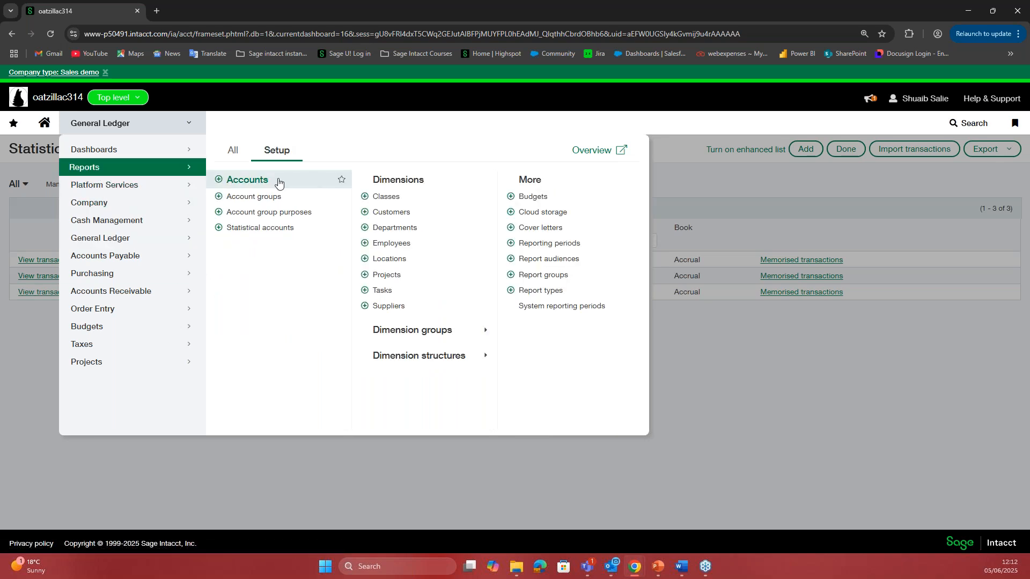
pyautogui.click(255, 198)
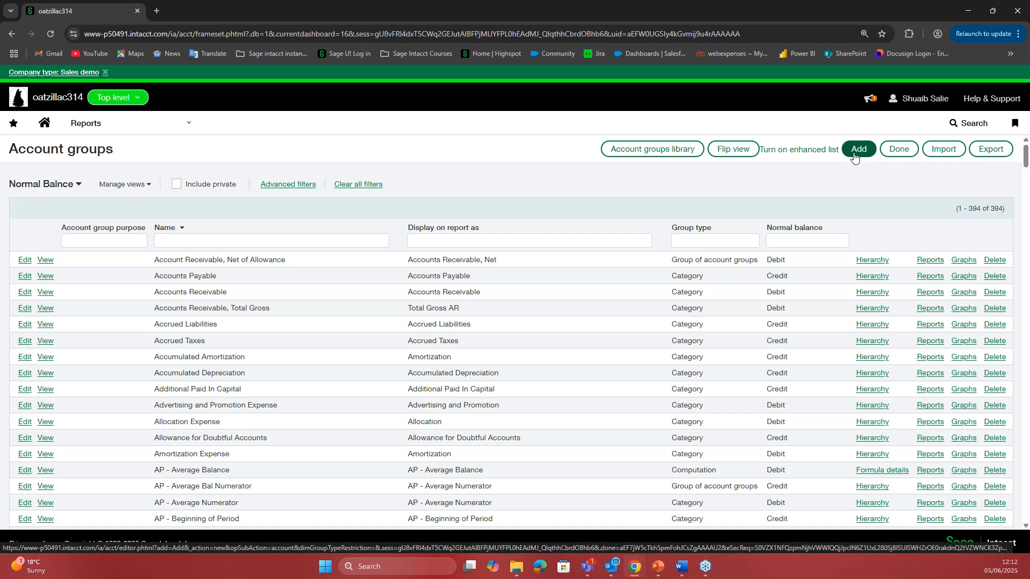
# Start a new account group and name it Staff Headcount
pyautogui.click(857, 150)
pyautogui.click(132, 237)
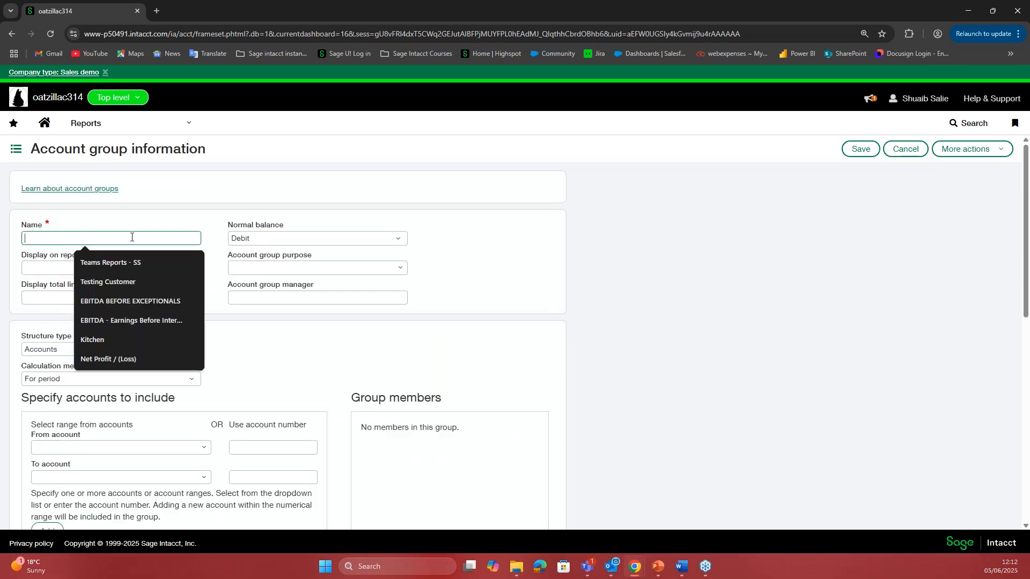
pyautogui.write('Staff')
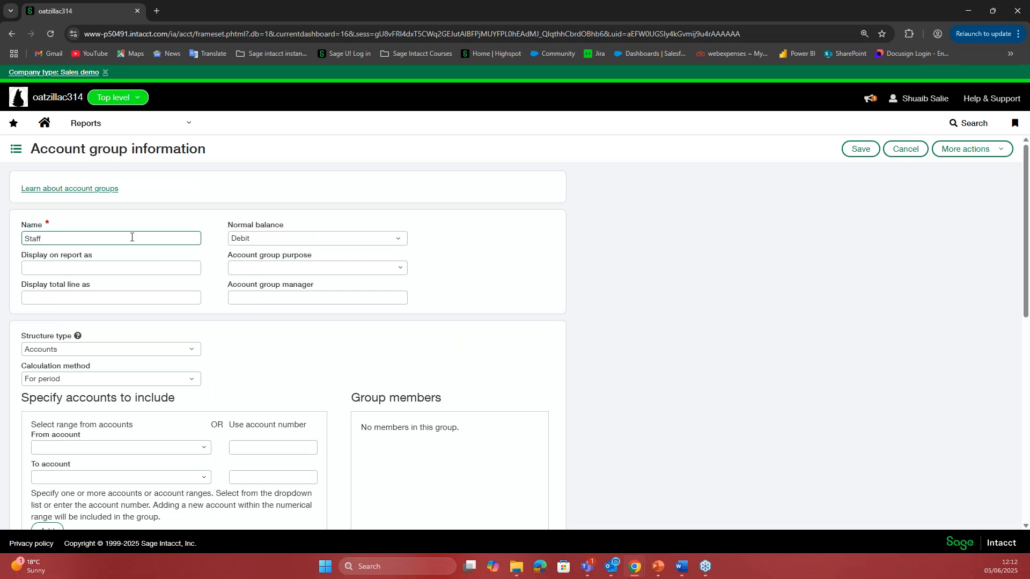
pyautogui.write(' Headcount')
pyautogui.click(126, 222)
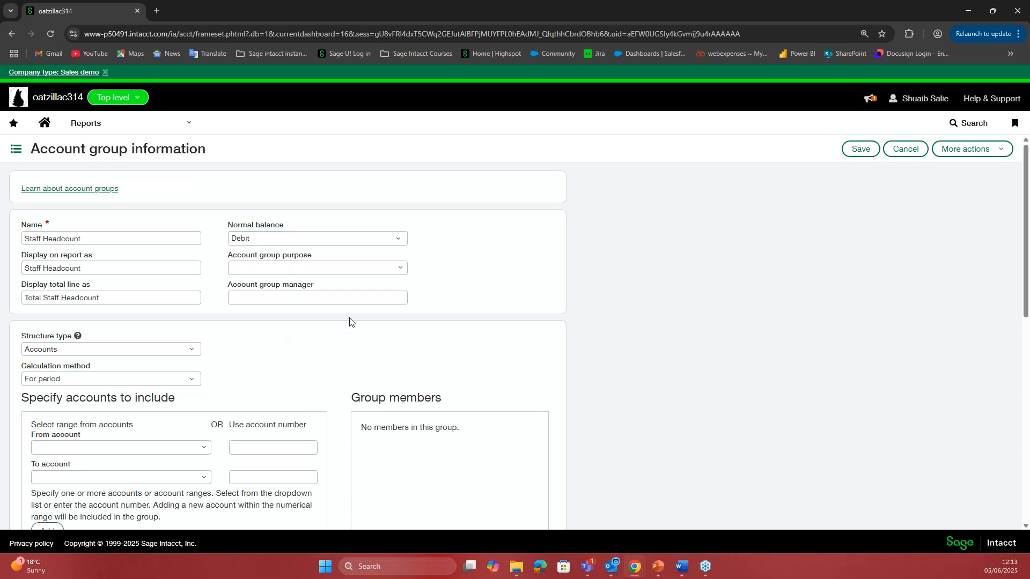
pyautogui.scroll(-1, 403, 232)
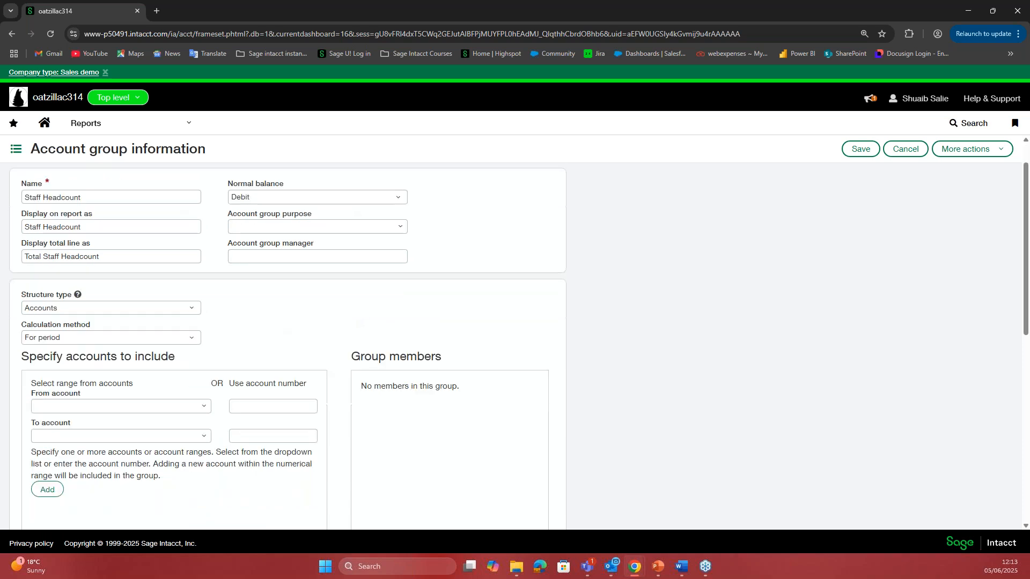
# Set the Staff Headcount group's structure type to Statistical accounts
pyautogui.scroll(1, 292, 353)
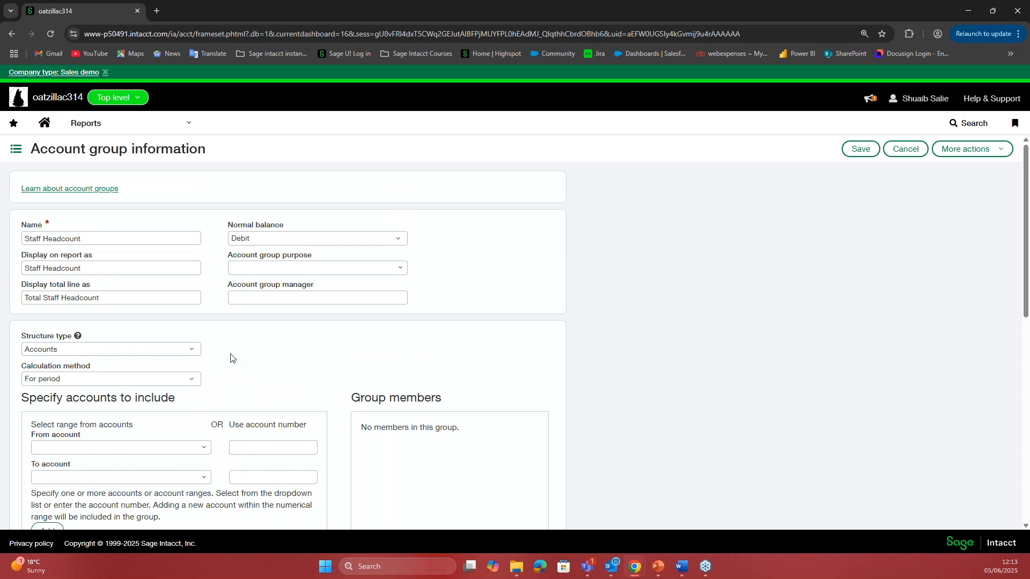
pyautogui.scroll(-1, 231, 357)
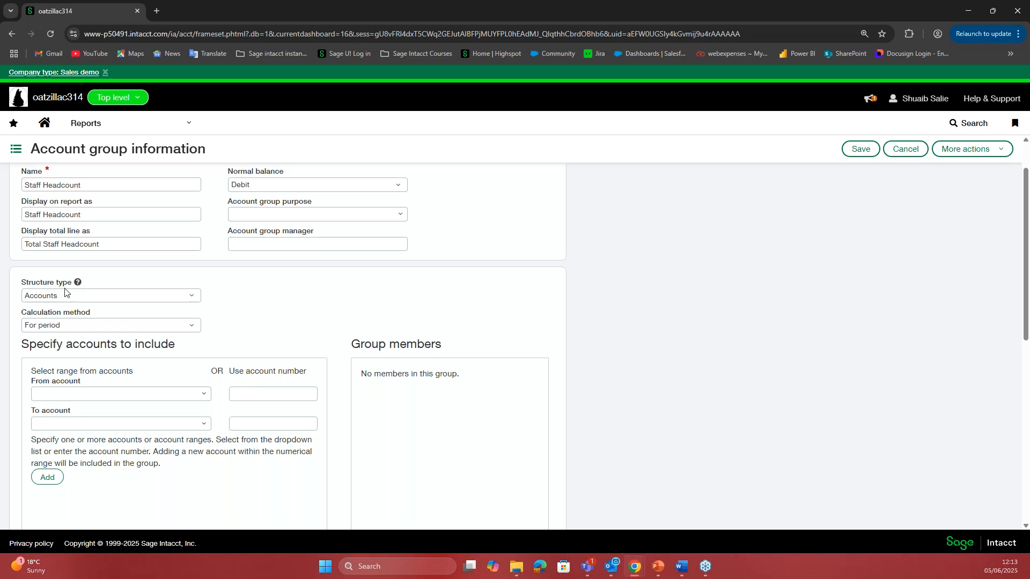
pyautogui.click(196, 296)
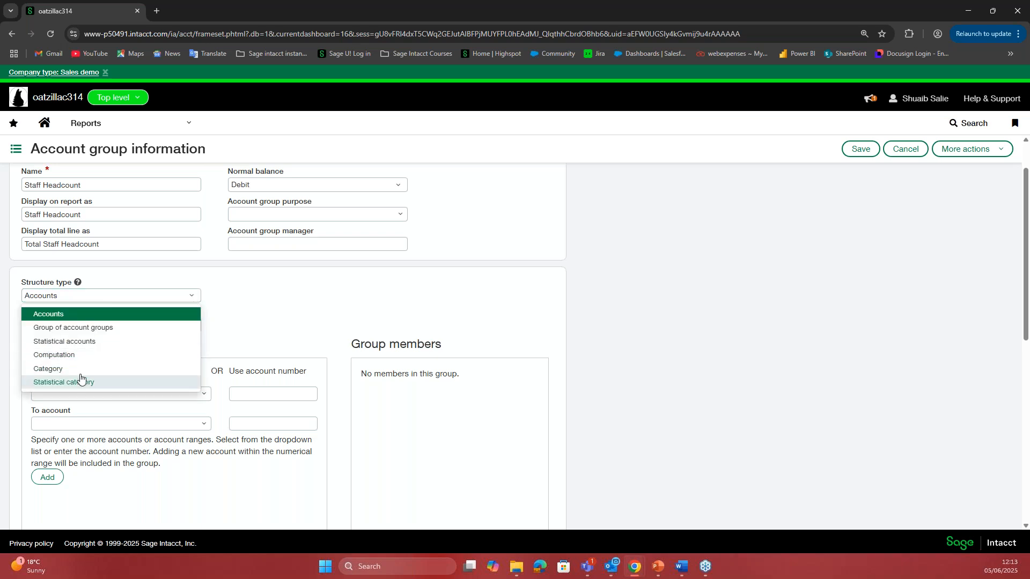
pyautogui.click(91, 347)
pyautogui.scroll(-1, 231, 337)
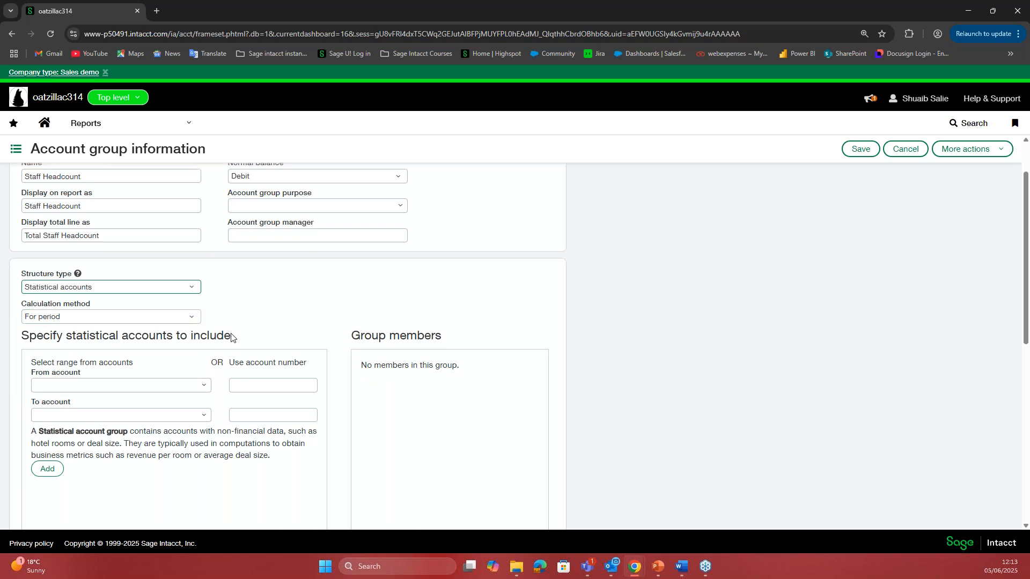
# Add the statistical account 0002--Employee headcount to the Staff Headcount group's members and save the group
pyautogui.scroll(-1, 231, 336)
pyautogui.click(202, 342)
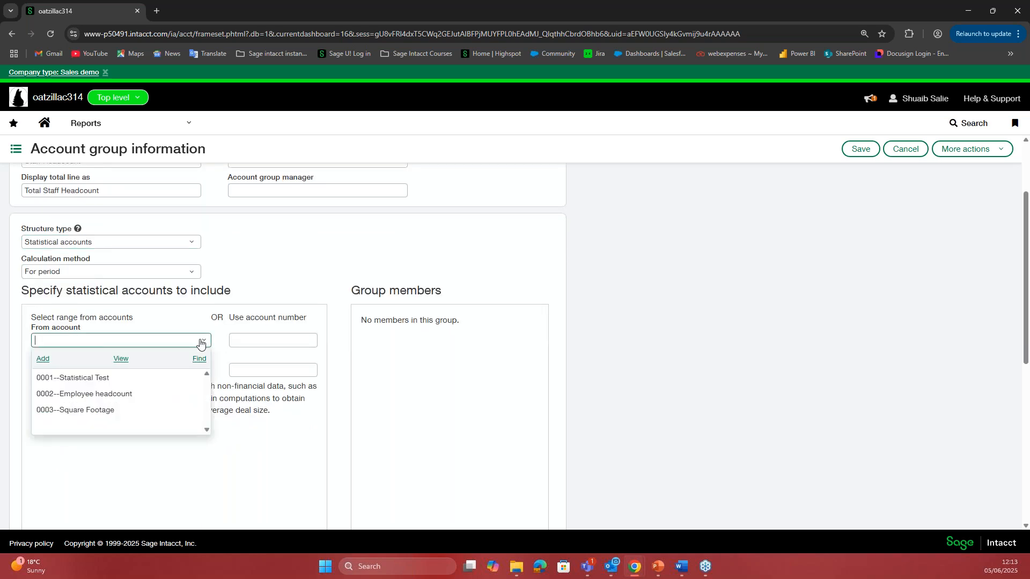
pyautogui.click(104, 395)
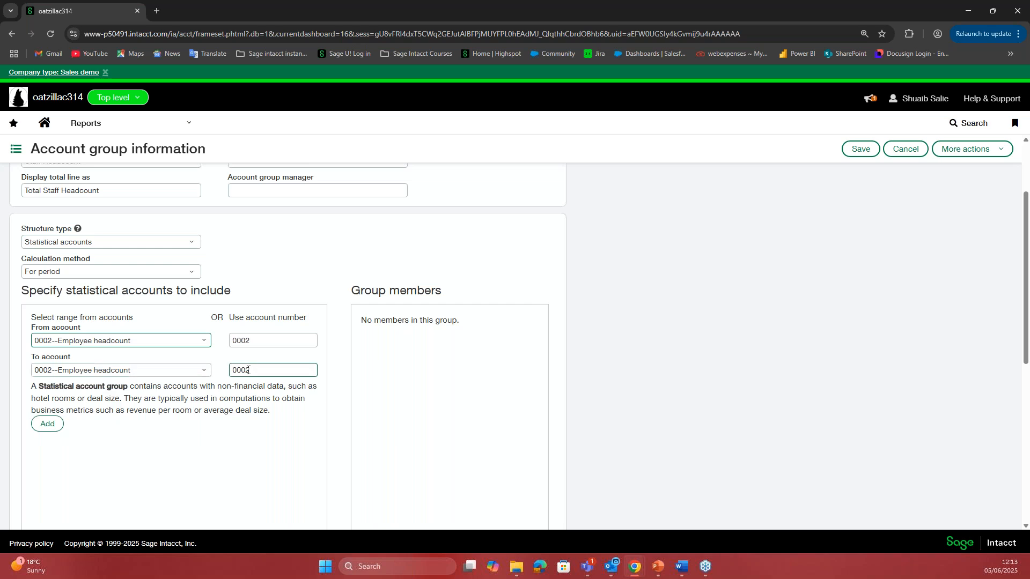
pyautogui.click(47, 425)
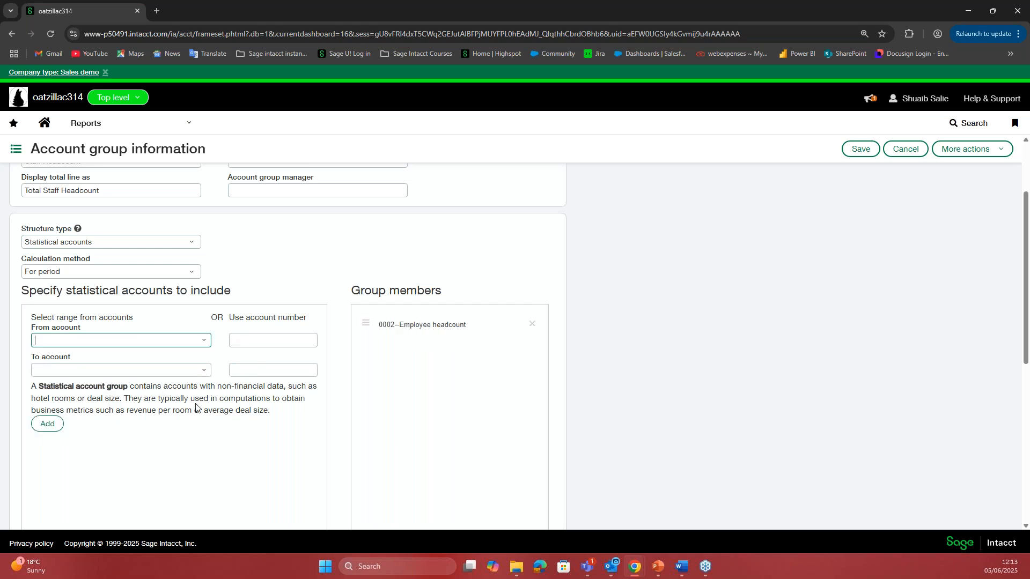
pyautogui.click(205, 341)
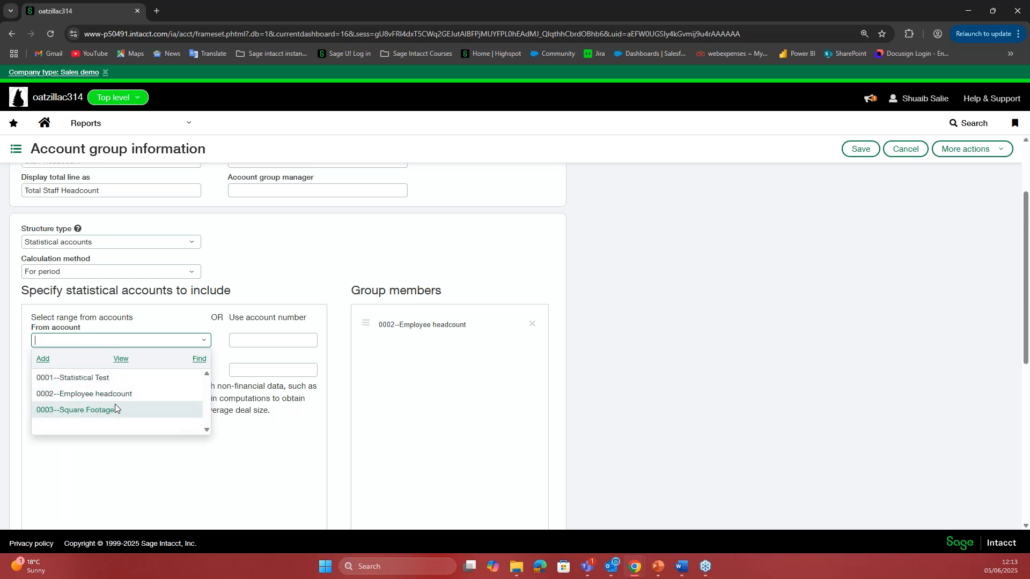
pyautogui.click(134, 474)
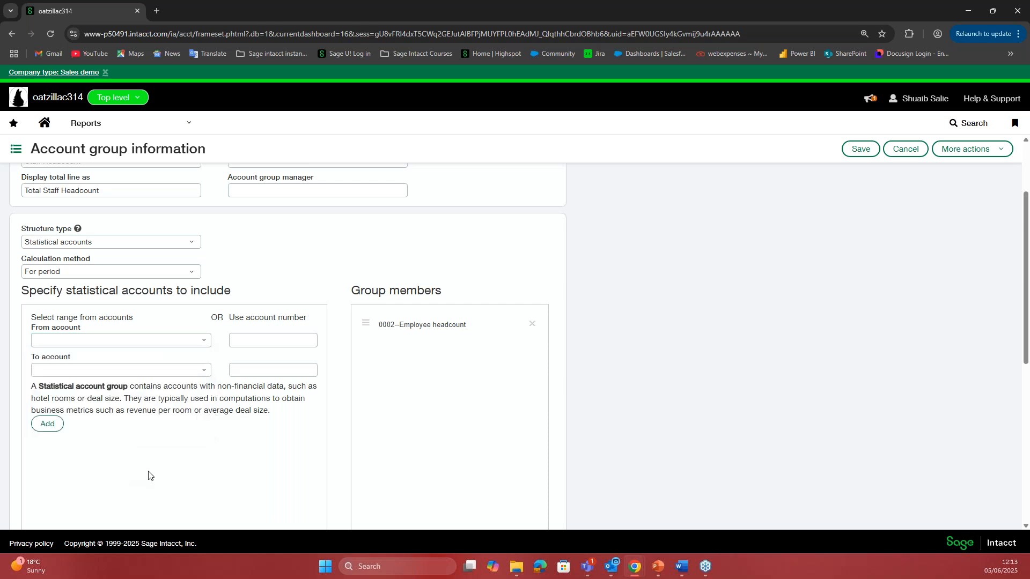
pyautogui.scroll(2, 475, 311)
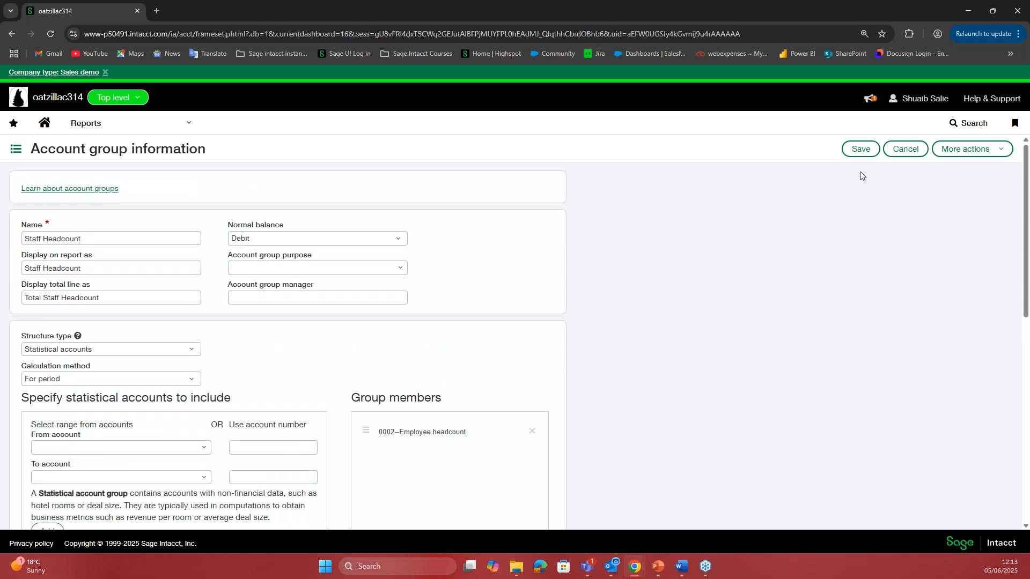
pyautogui.click(859, 153)
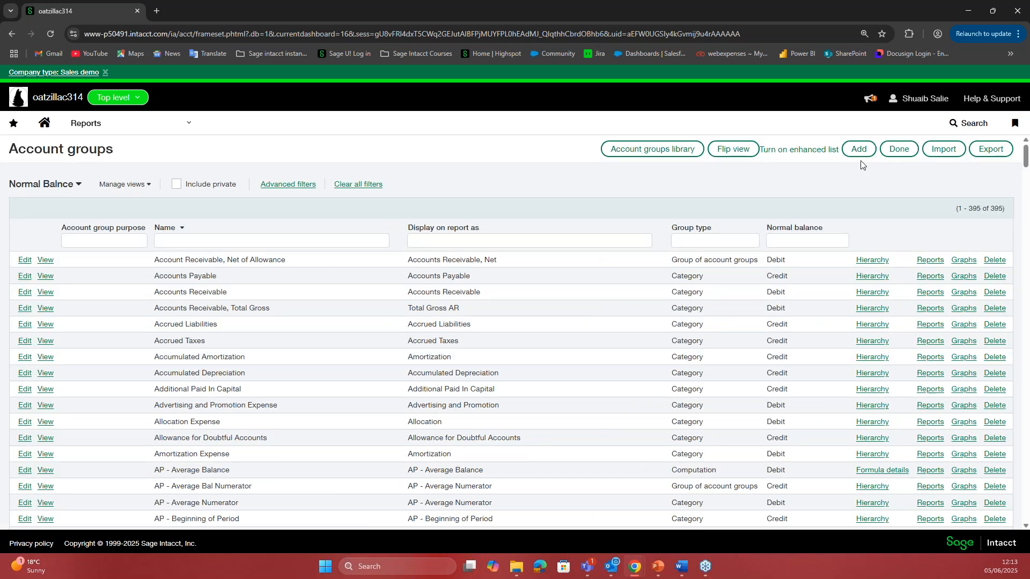
# Start a new account group named Square Footage with the structure type Statistical accounts
pyautogui.click(859, 150)
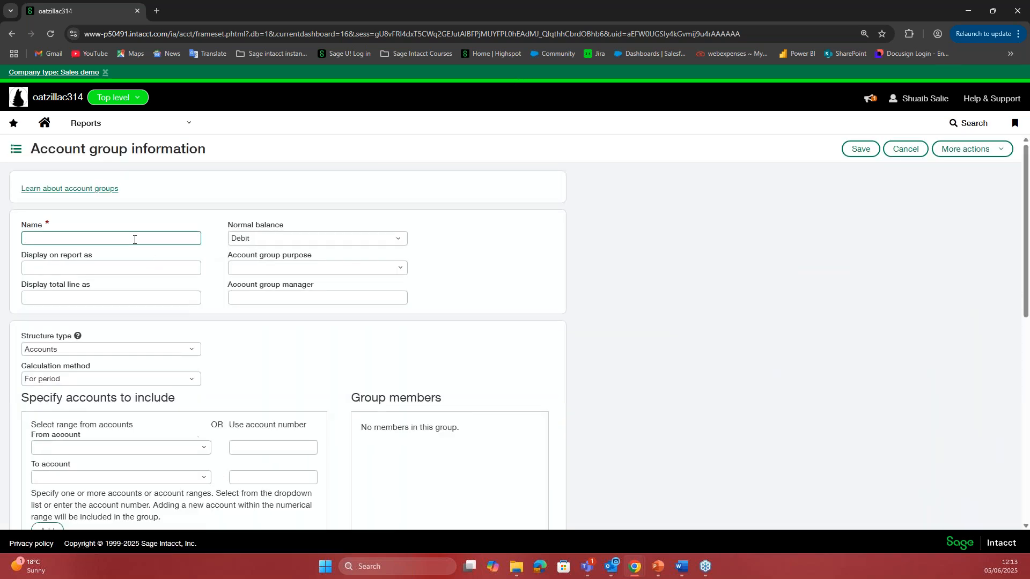
pyautogui.click(134, 238)
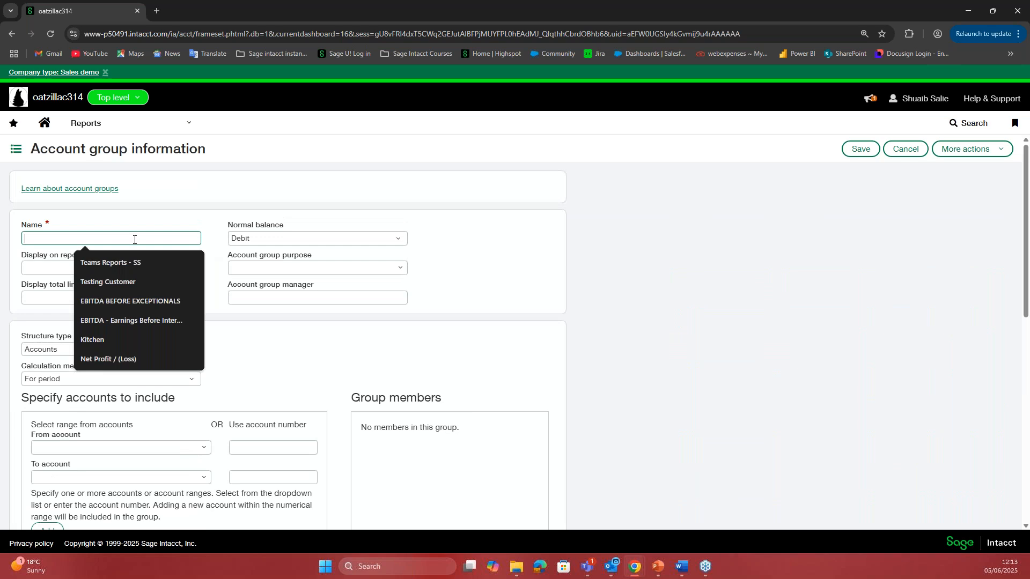
pyautogui.write('Square Footage')
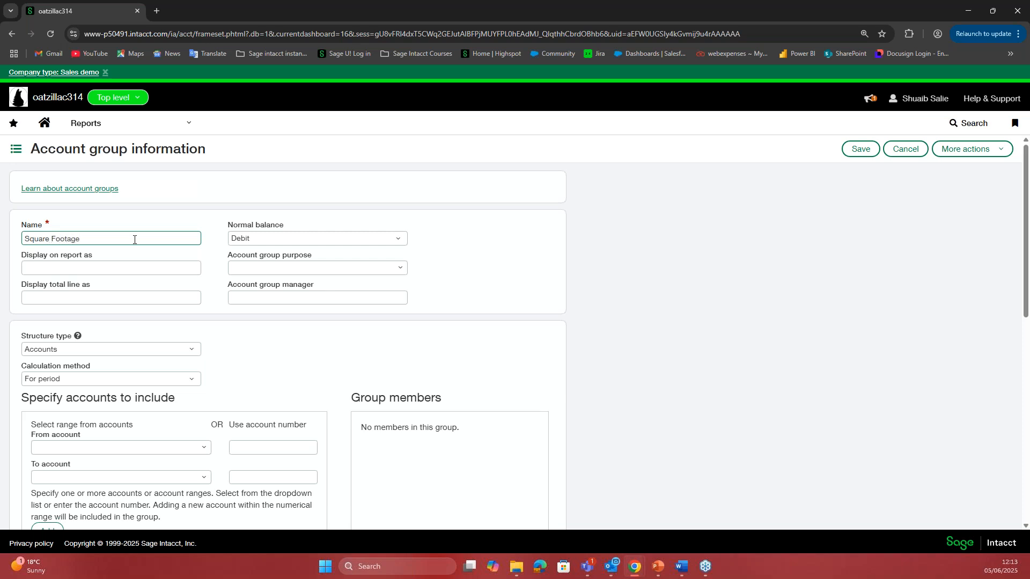
pyautogui.click(149, 226)
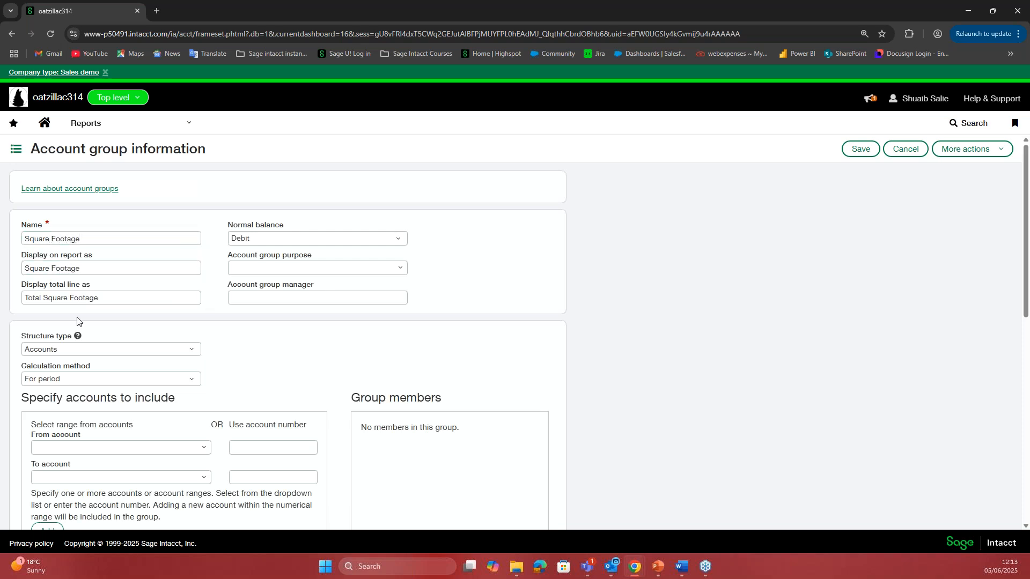
pyautogui.scroll(-1, 198, 294)
pyautogui.click(194, 298)
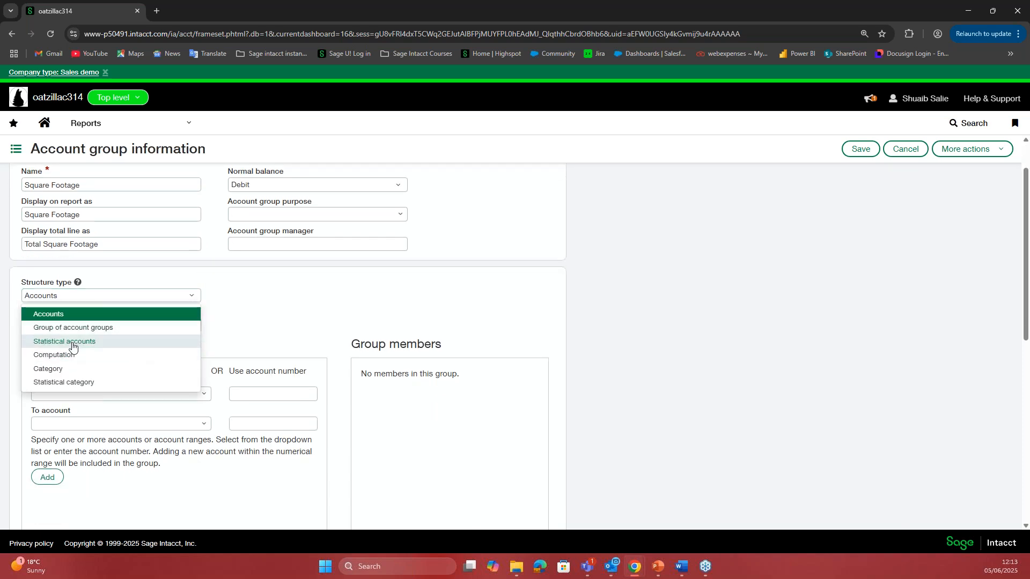
pyautogui.click(73, 347)
# Add the statistical account 0003--Square Footage to the group's members and save the Square Footage group
pyautogui.scroll(-1, 134, 343)
pyautogui.click(200, 341)
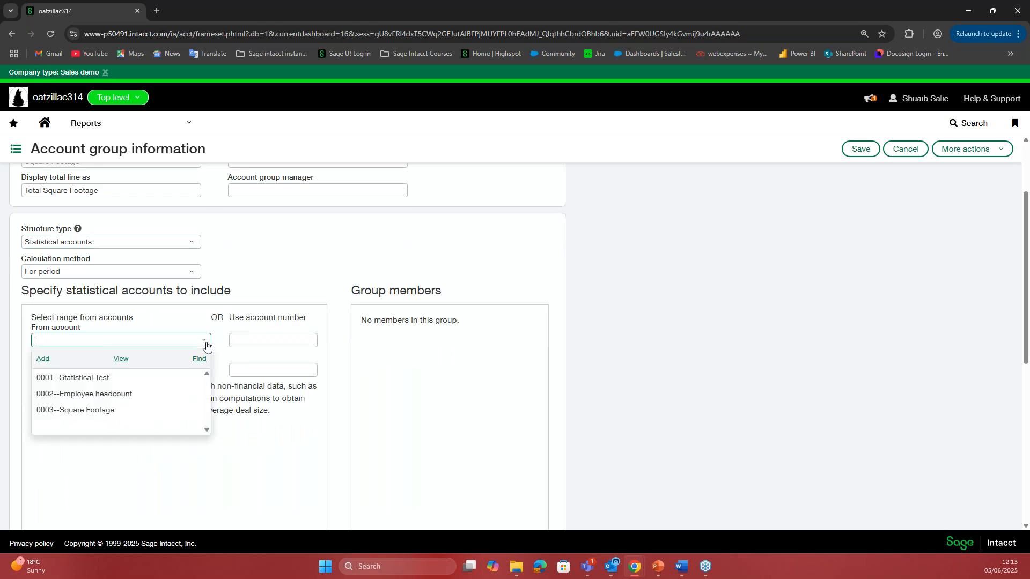
pyautogui.click(81, 410)
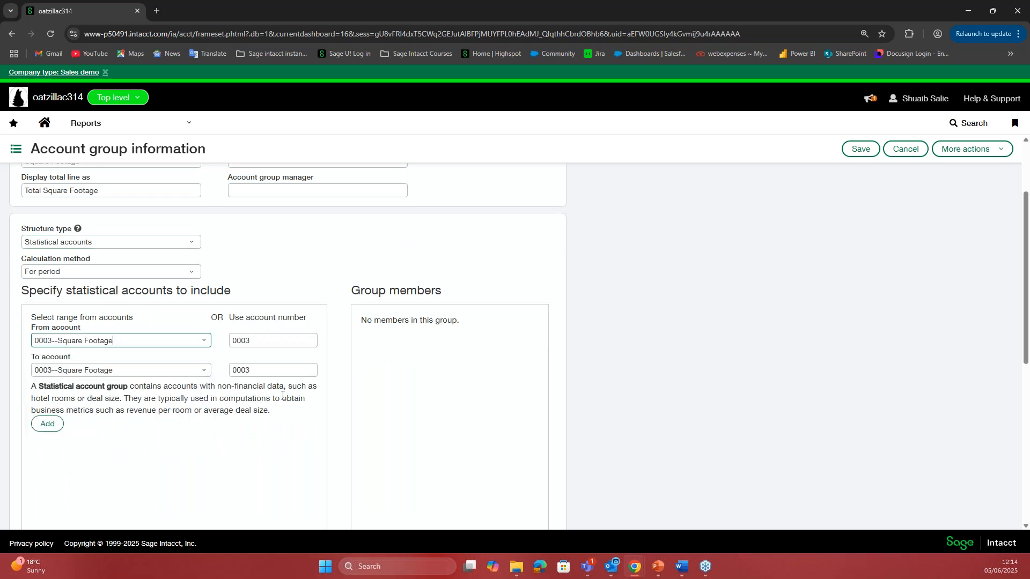
pyautogui.click(48, 424)
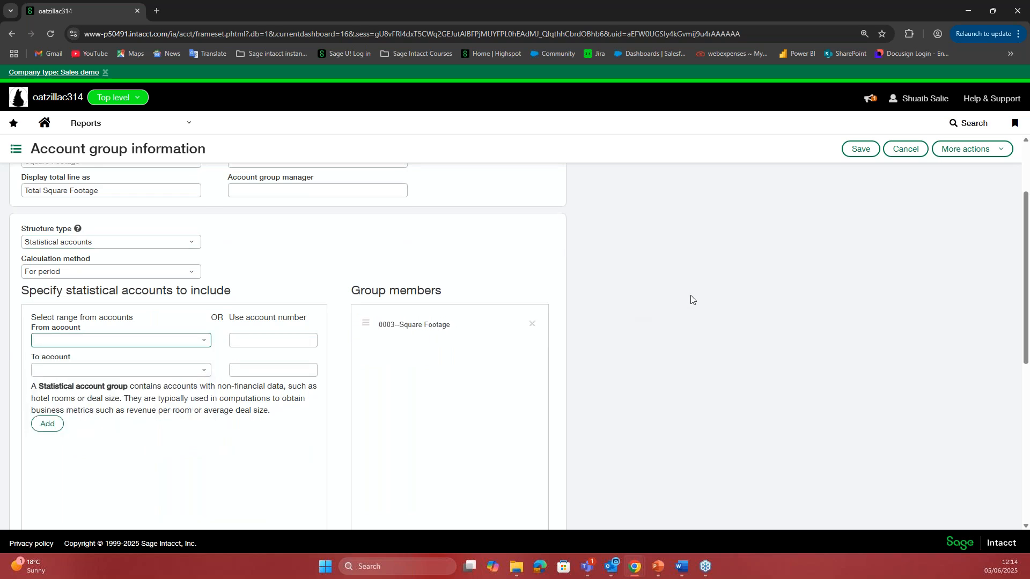
pyautogui.click(860, 150)
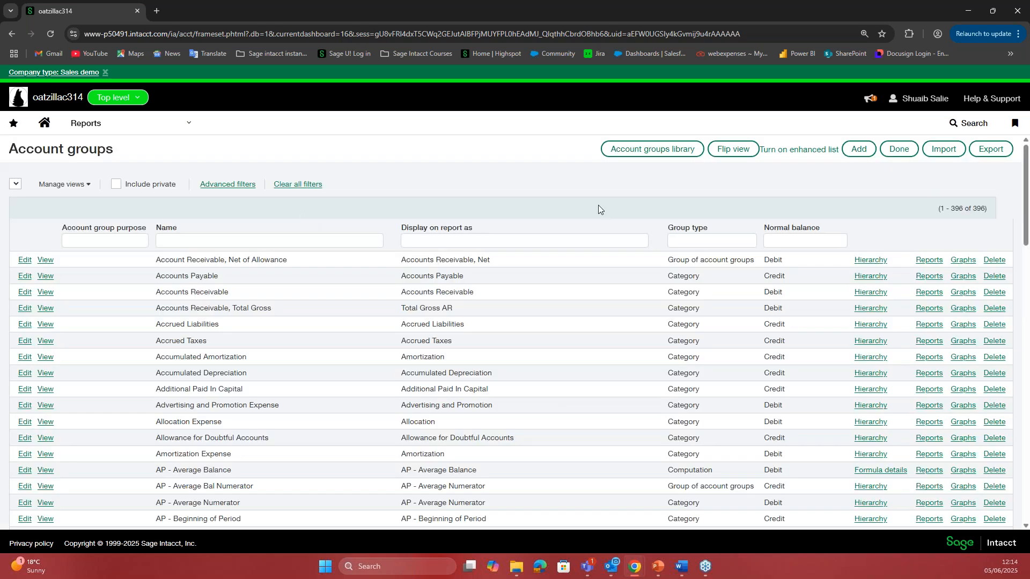
# Start a new account group and name it Square footage per employee
pyautogui.click(859, 155)
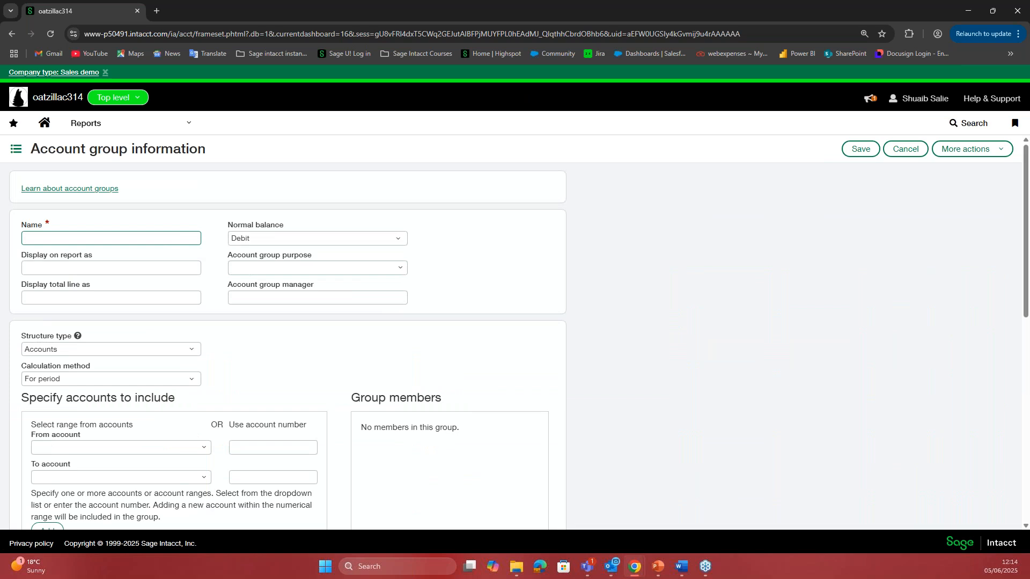
pyautogui.click(166, 241)
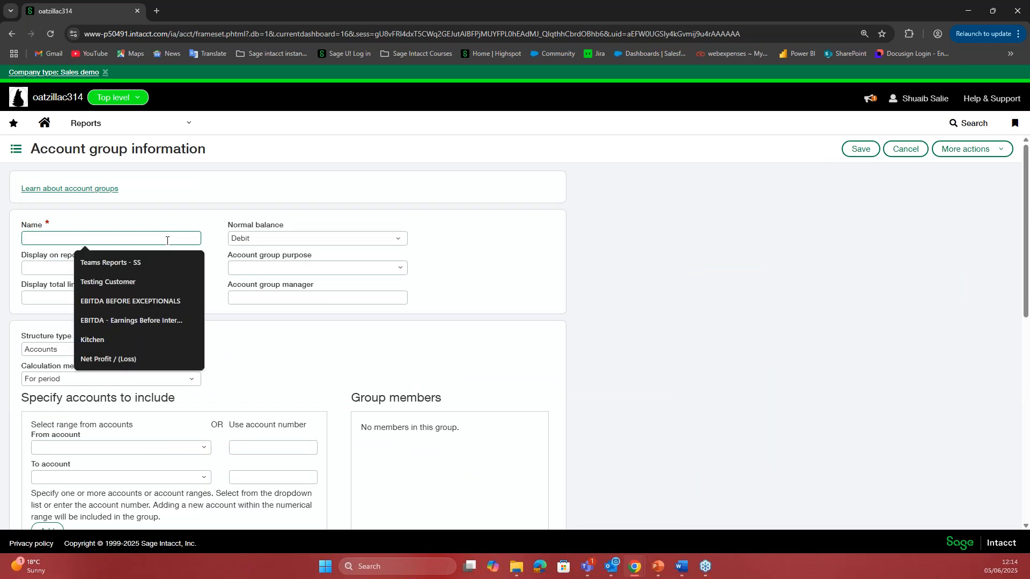
pyautogui.write('S')
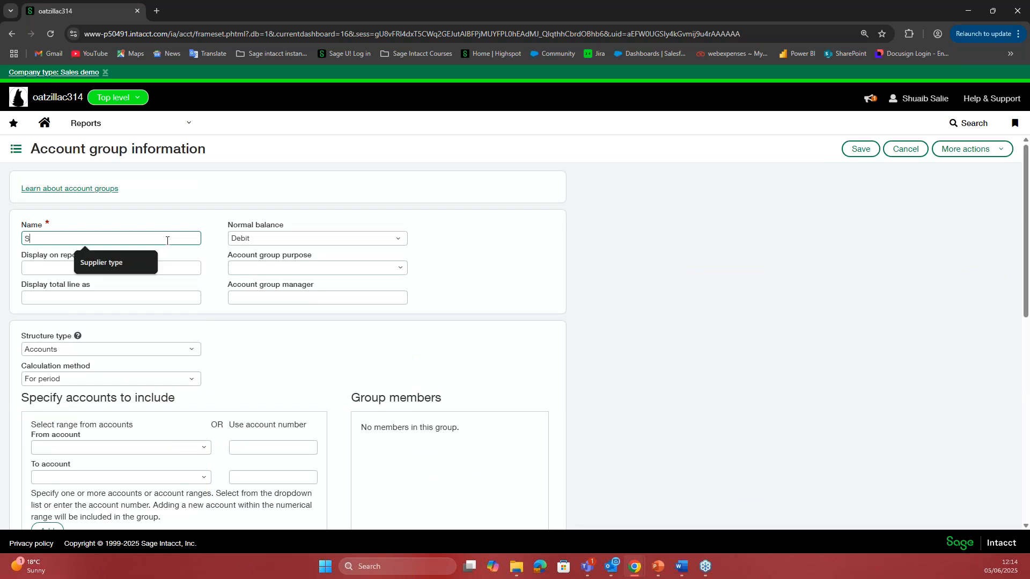
pyautogui.write('quare')
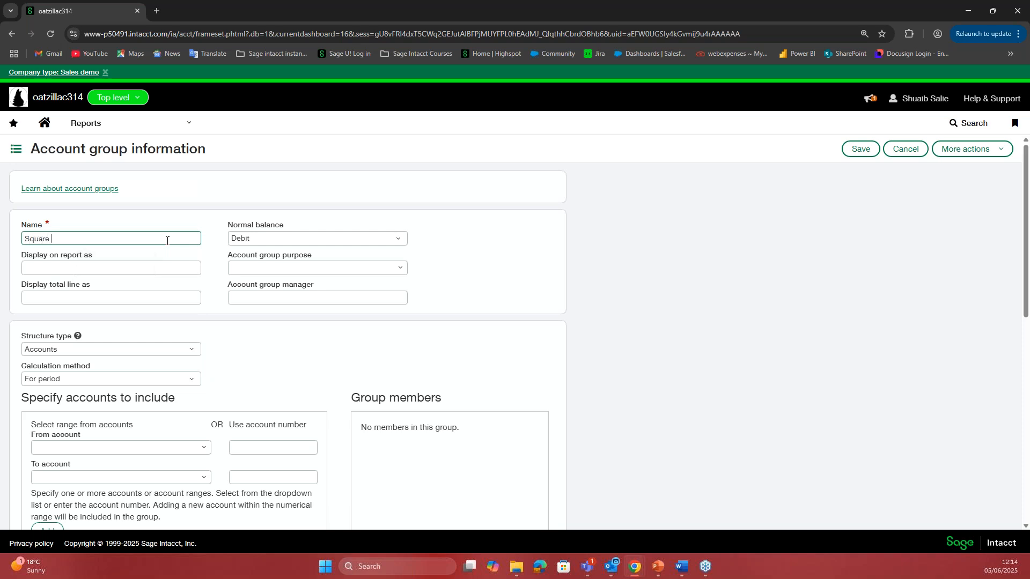
pyautogui.write(' footage per employee')
pyautogui.click(181, 254)
pyautogui.click(129, 239)
pyautogui.click(197, 269)
# Set the structure type of the Square footage per employee group to Computation
pyautogui.scroll(-1, 213, 285)
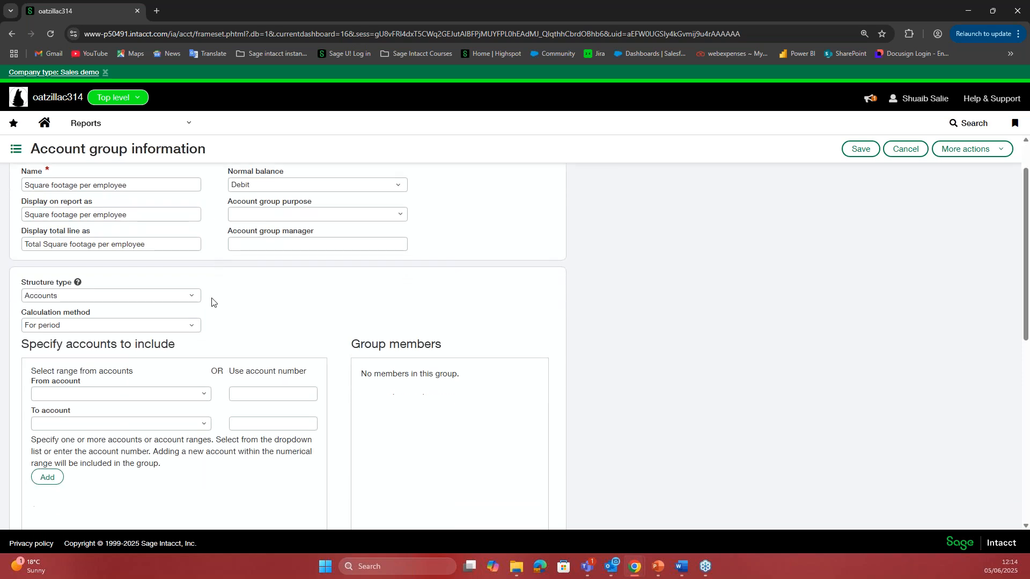
pyautogui.click(199, 300)
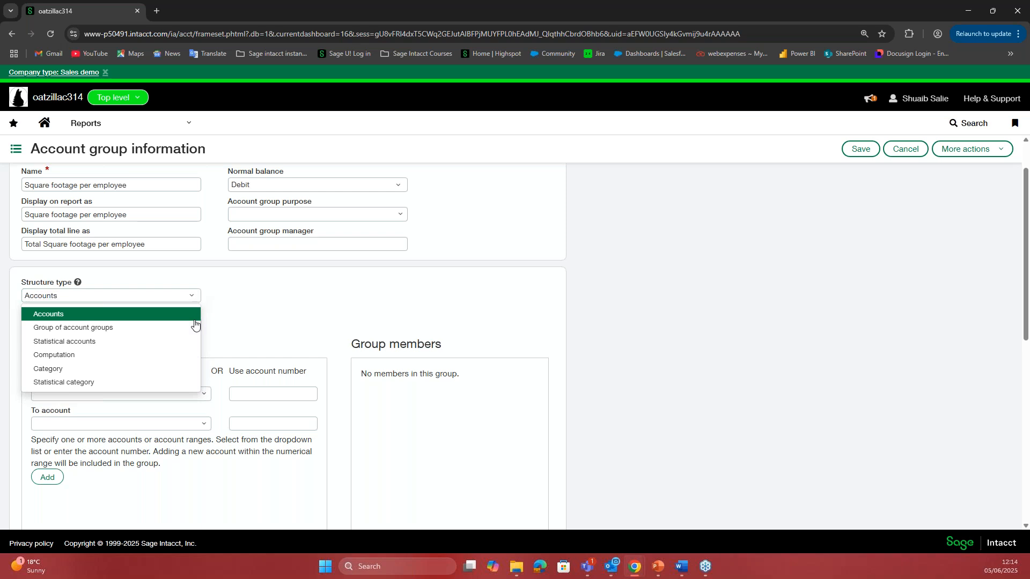
pyautogui.click(76, 356)
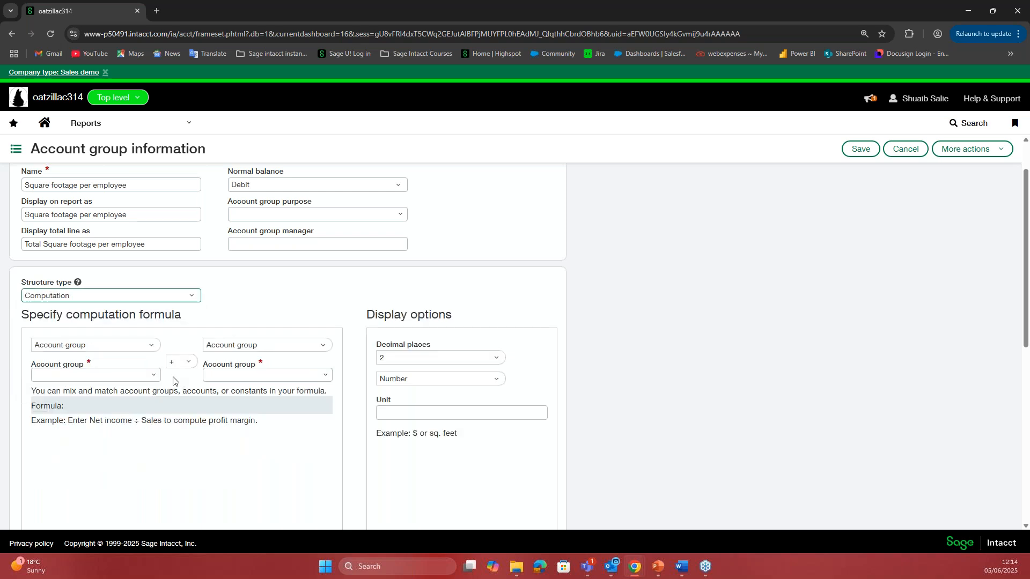
# Choose Staff Headcount as the first account group in the computation formula
pyautogui.click(156, 380)
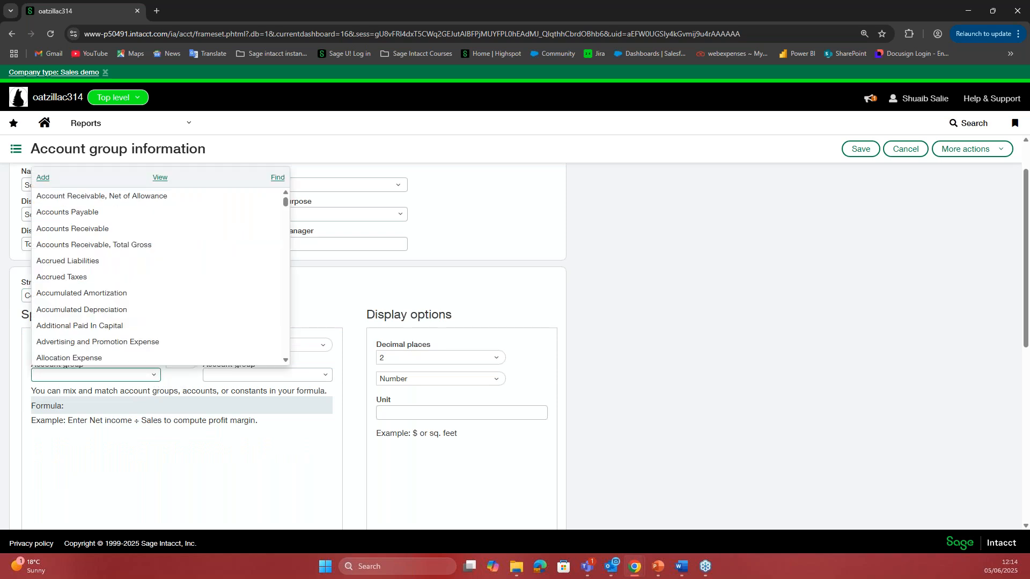
pyautogui.click(328, 300)
pyautogui.click(120, 374)
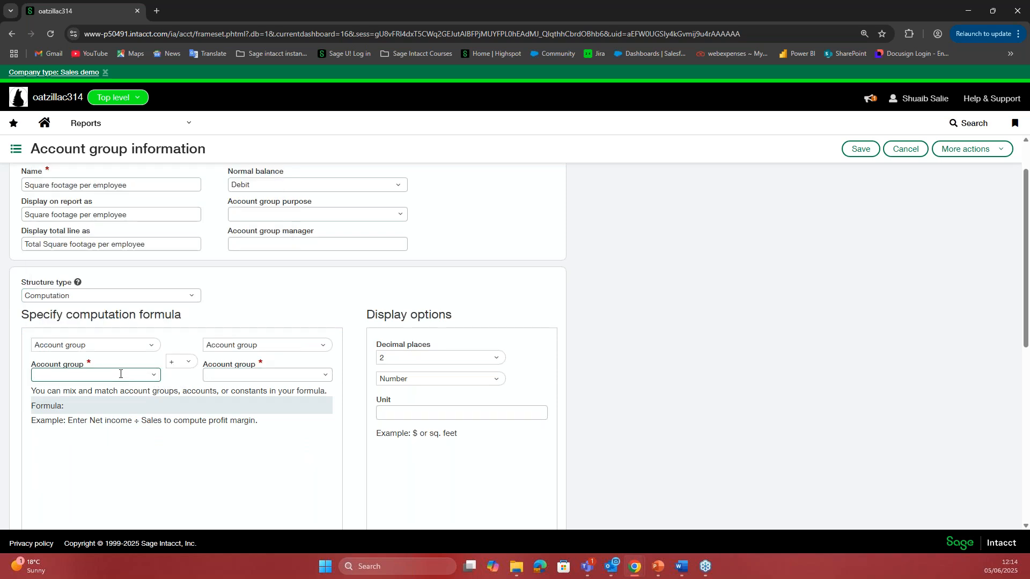
pyautogui.write('sta')
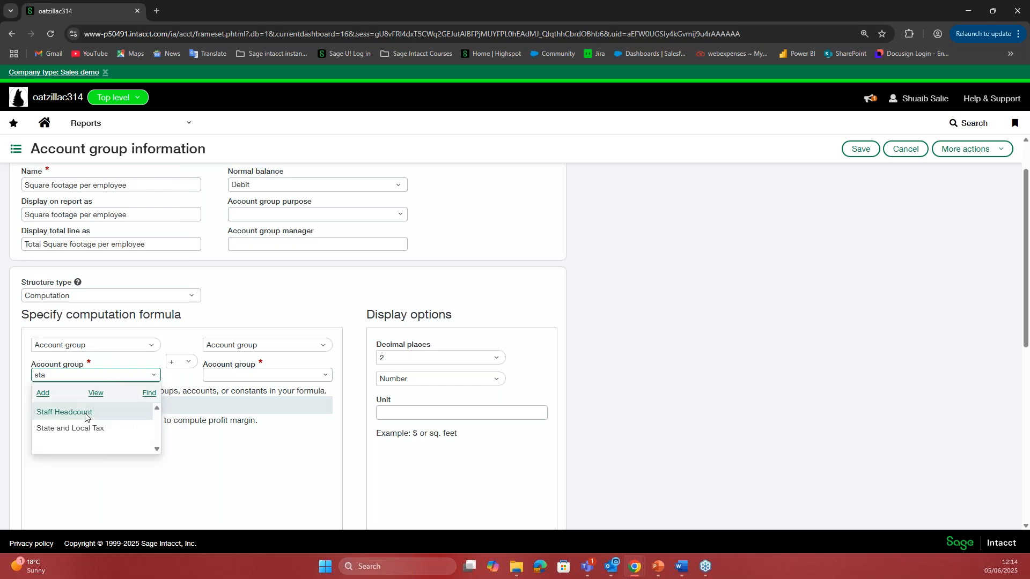
pyautogui.click(69, 412)
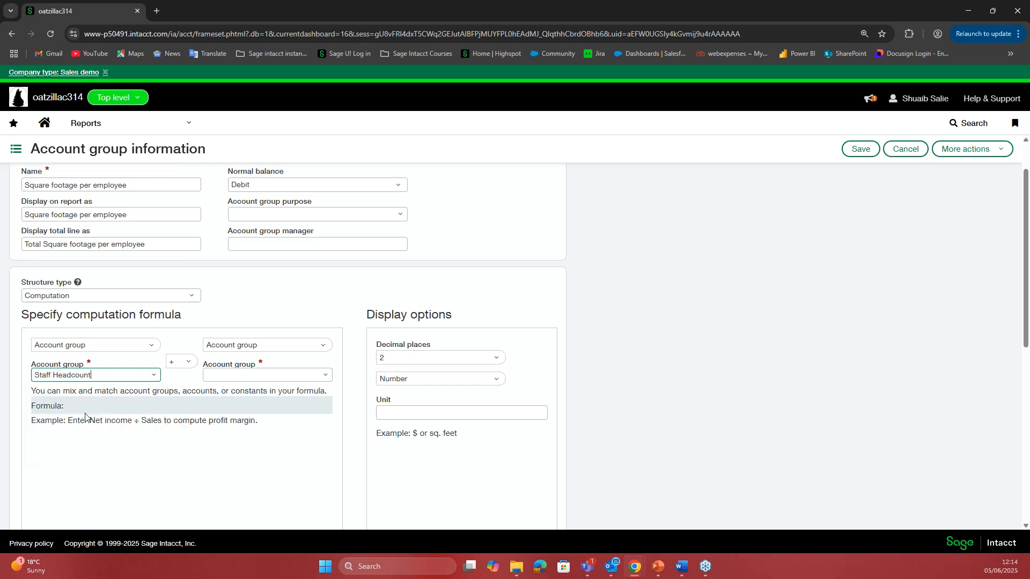
# Define the computation formula as the Square Footage account group ÷ the Staff Headcount account group
pyautogui.moveTo(130, 376); pyautogui.dragTo(20, 376)
pyautogui.write('Sq')
pyautogui.press('Down')
pyautogui.press('Return')
pyautogui.click(181, 362)
pyautogui.click(182, 424)
pyautogui.click(217, 375)
pyautogui.write('sta')
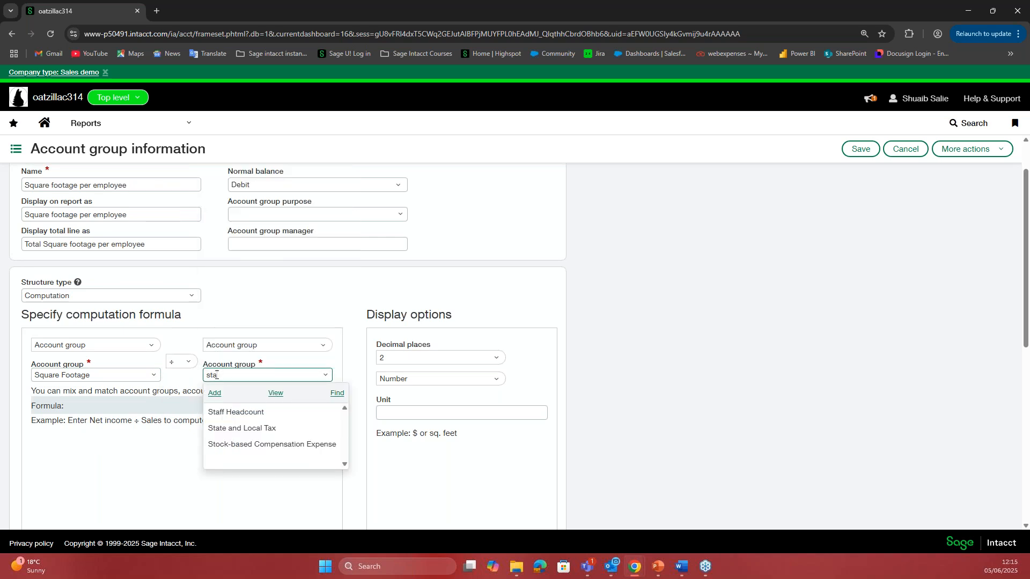
pyautogui.write('ff')
pyautogui.click(234, 411)
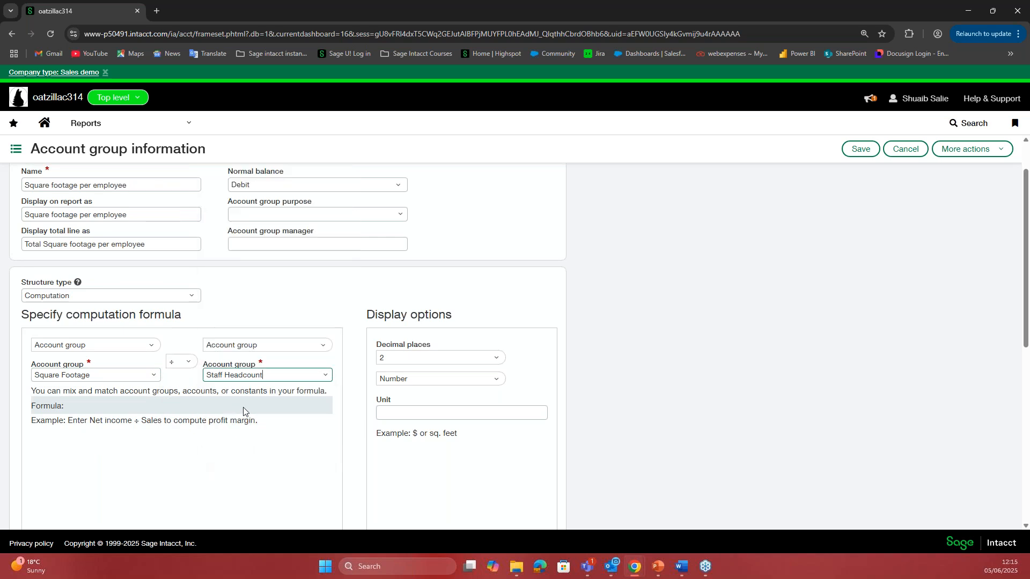
# Examine the number format choices and the unit field in the computation's display options
pyautogui.scroll(-1, 365, 391)
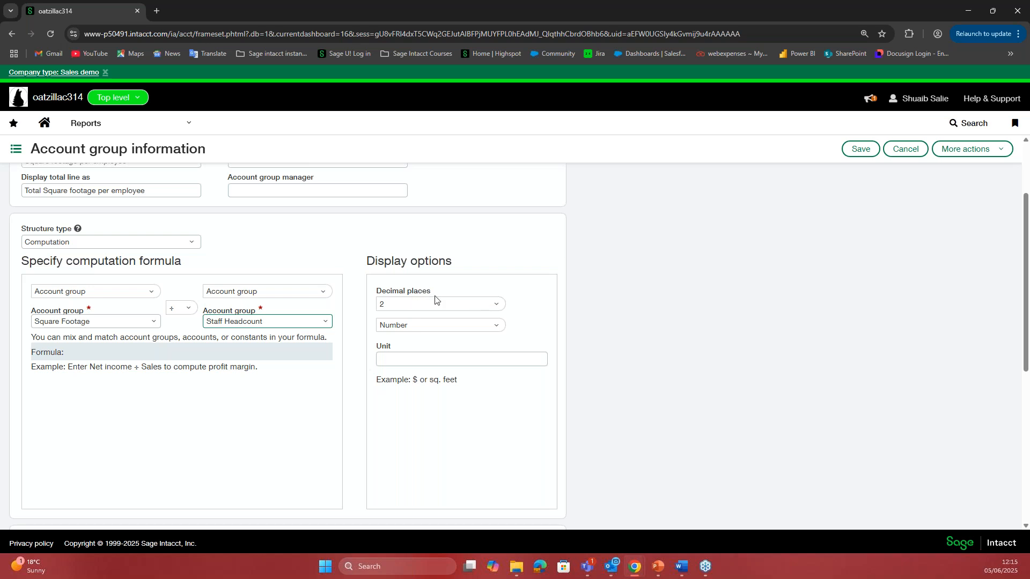
pyautogui.click(501, 329)
pyautogui.click(521, 337)
pyautogui.click(528, 355)
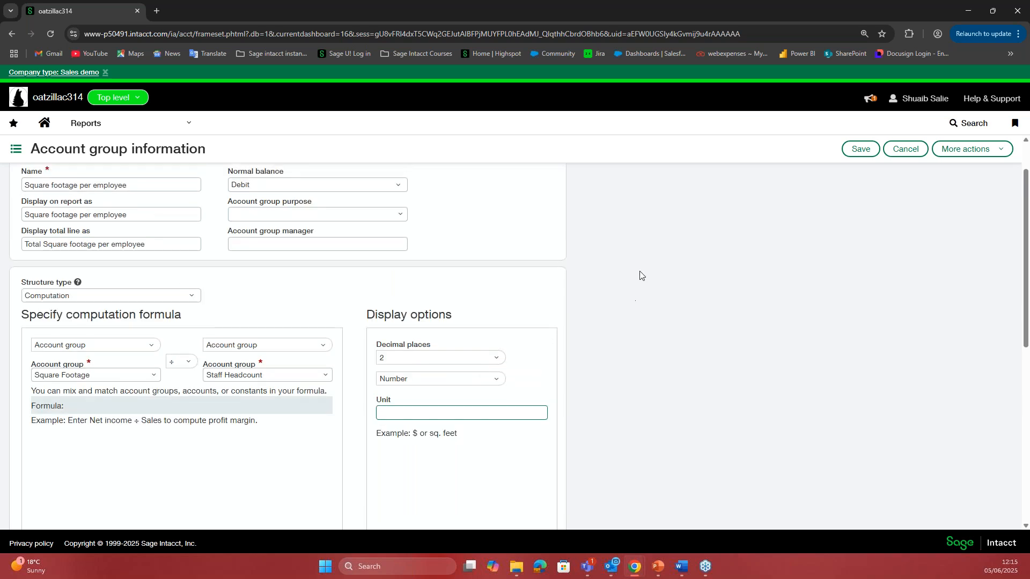
# Save the Square footage per employee account group
pyautogui.scroll(2, 639, 274)
pyautogui.click(859, 150)
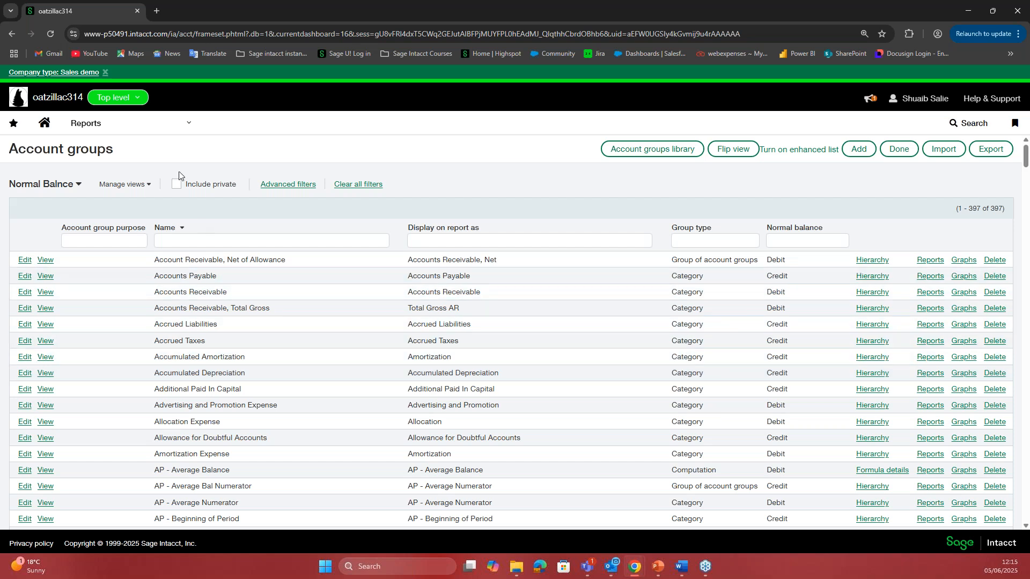
# Duplicate the browser tab and start a new financial report there from the financial reports list
pyautogui.rightClick(91, 15)
pyautogui.click(162, 109)
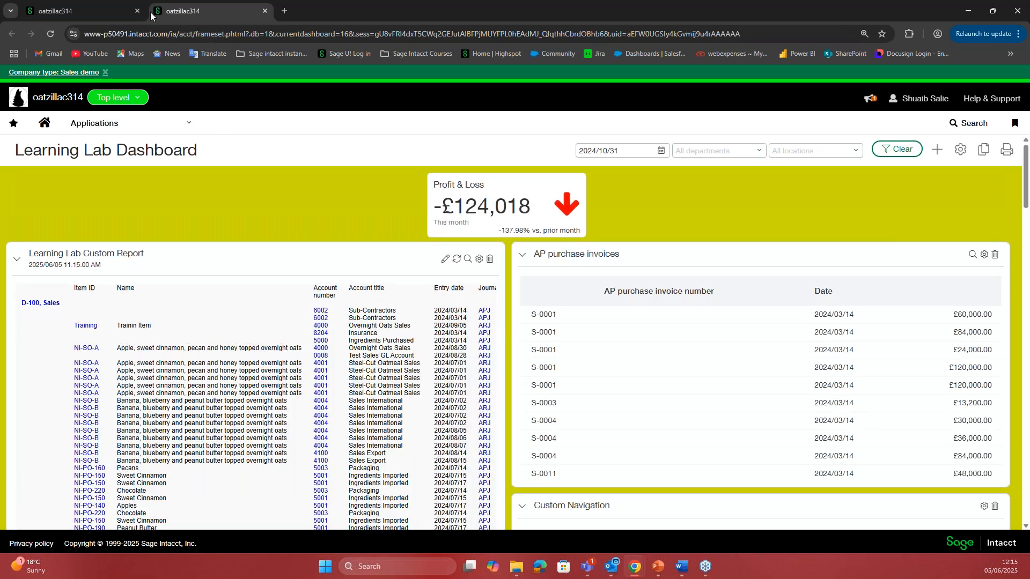
pyautogui.click(89, 12)
pyautogui.click(194, 12)
pyautogui.click(137, 129)
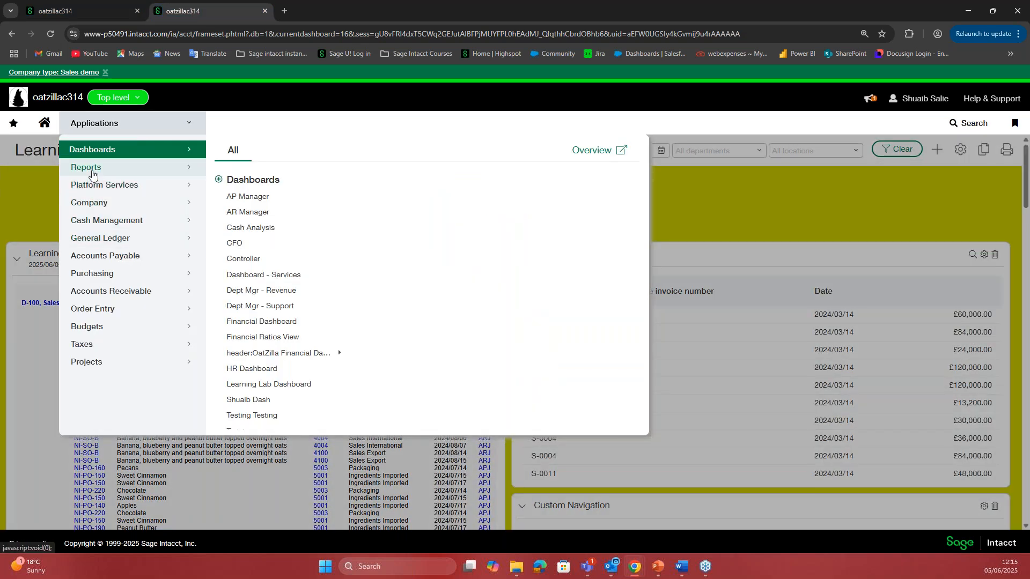
pyautogui.moveTo(87, 166)
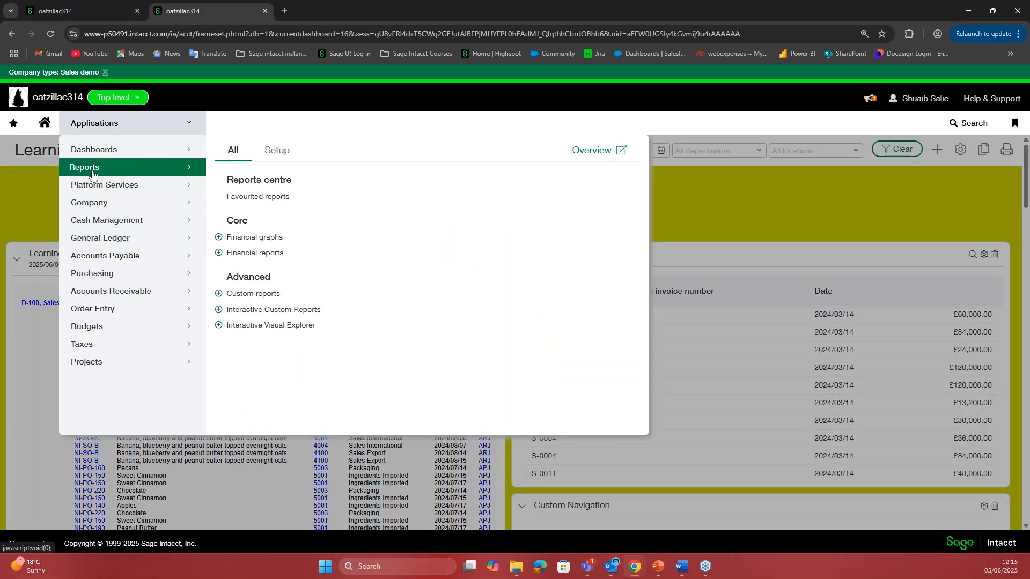
pyautogui.click(243, 254)
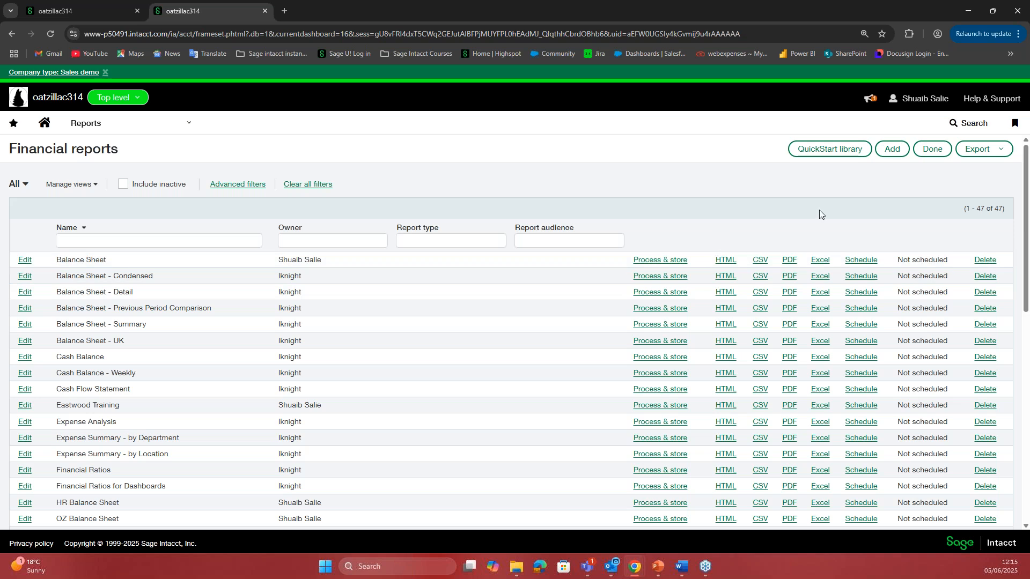
pyautogui.click(892, 149)
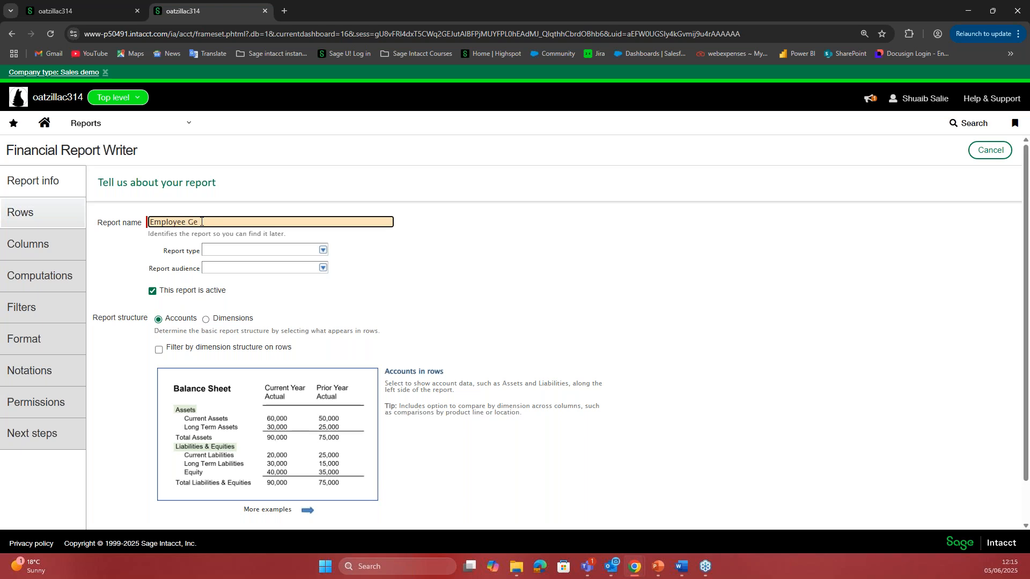
# Name the new report Square footage per employee
pyautogui.write('H')
pyautogui.press('BackSpace')
pyautogui.press('BackSpace')
pyautogui.press('BackSpace')
pyautogui.press('BackSpace')
pyautogui.press('BackSpace')
pyautogui.press('BackSpace')
pyautogui.press('BackSpace')
pyautogui.press('BackSpace')
pyautogui.press('BackSpace')
pyautogui.write('footage per e')
# Include the Staff Headcount account group in the report's row structure
pyautogui.click(28, 205)
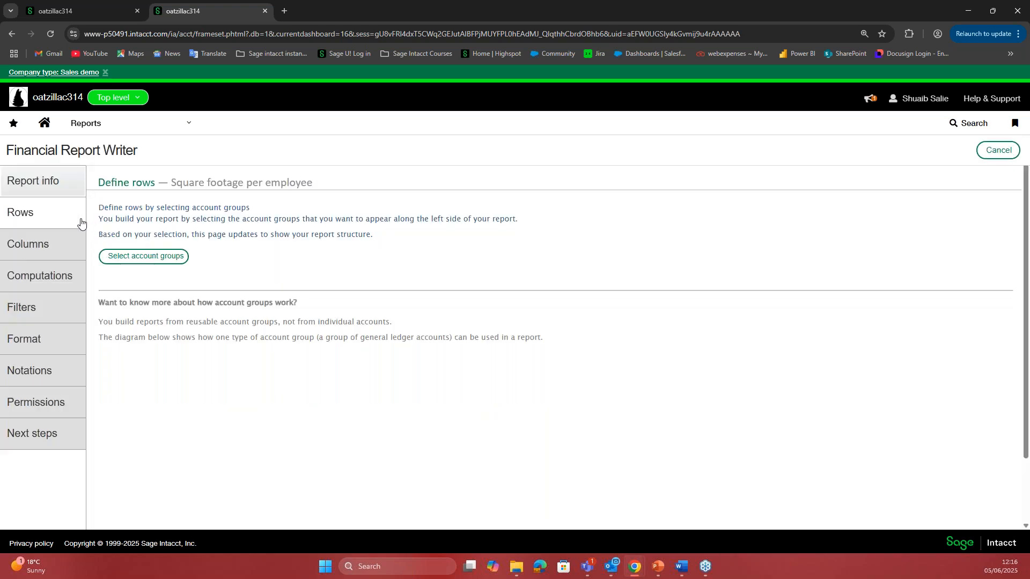
pyautogui.click(182, 257)
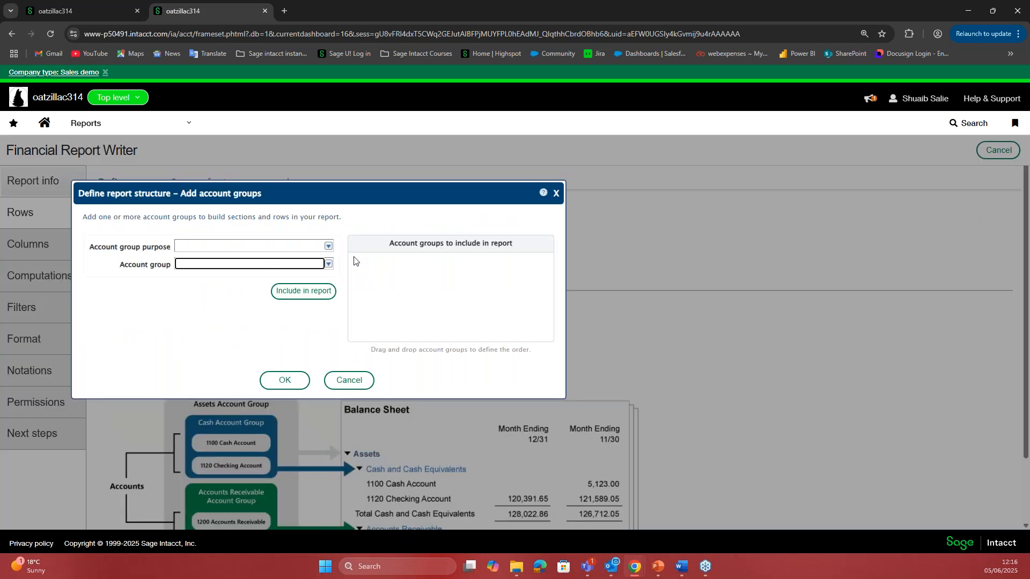
pyautogui.click(286, 266)
pyautogui.write('Sta')
pyautogui.click(226, 297)
pyautogui.click(309, 286)
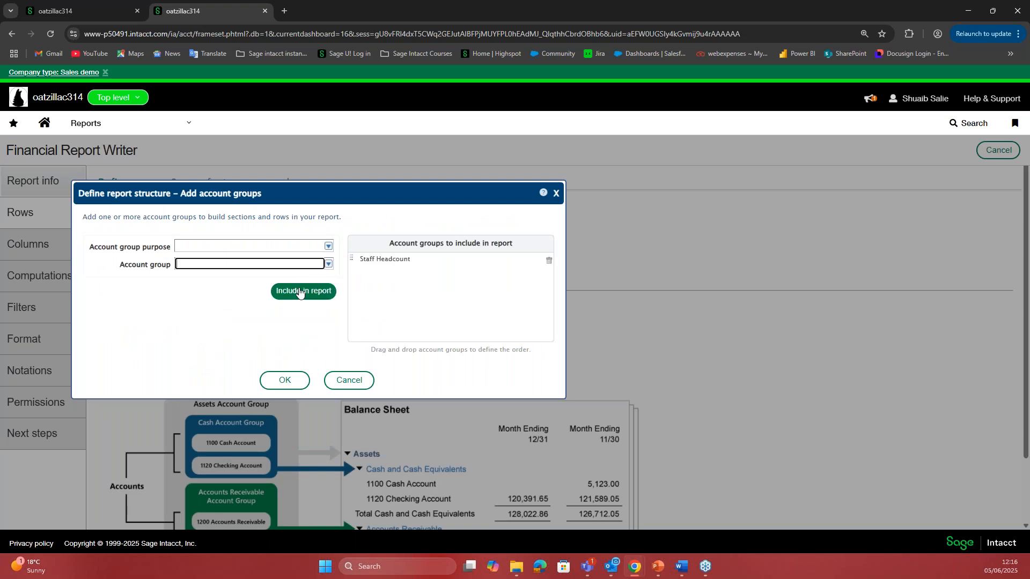
# Include the Square Footage and Square footage per employee account groups and apply the selection to the report rows
pyautogui.click(312, 263)
pyautogui.write('sq')
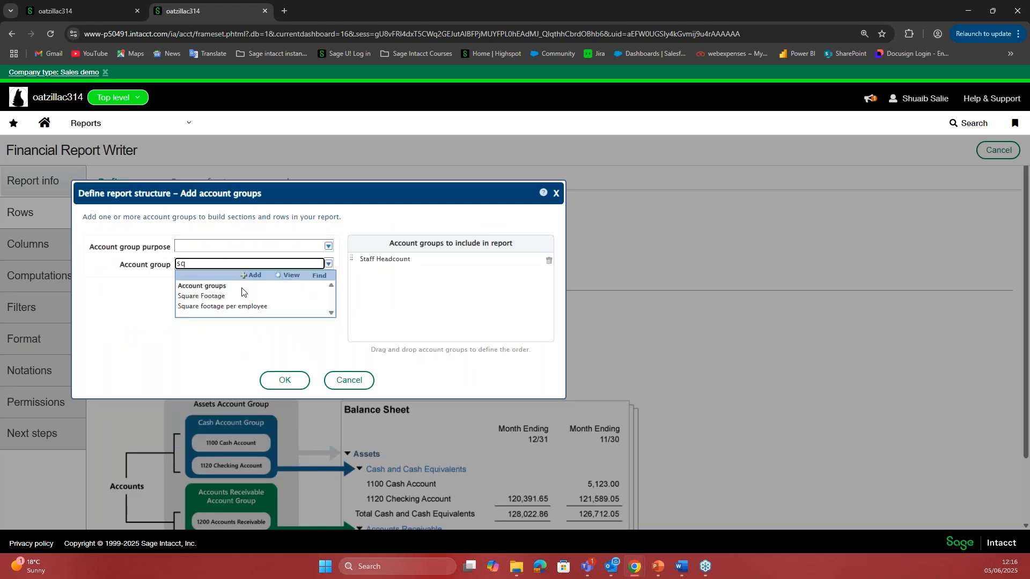
pyautogui.click(220, 298)
pyautogui.click(304, 290)
pyautogui.write('Sq')
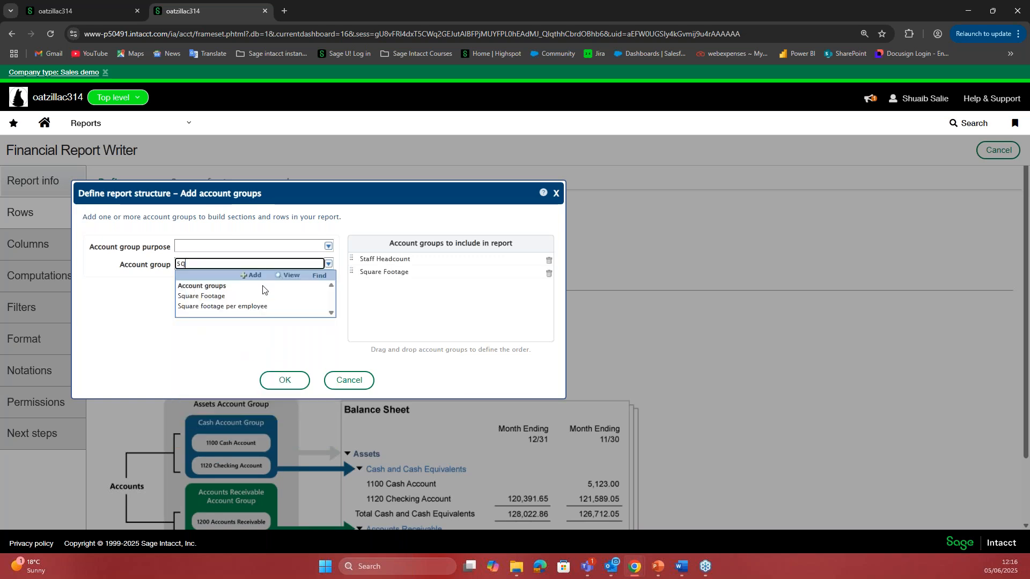
pyautogui.click(248, 306)
pyautogui.click(304, 291)
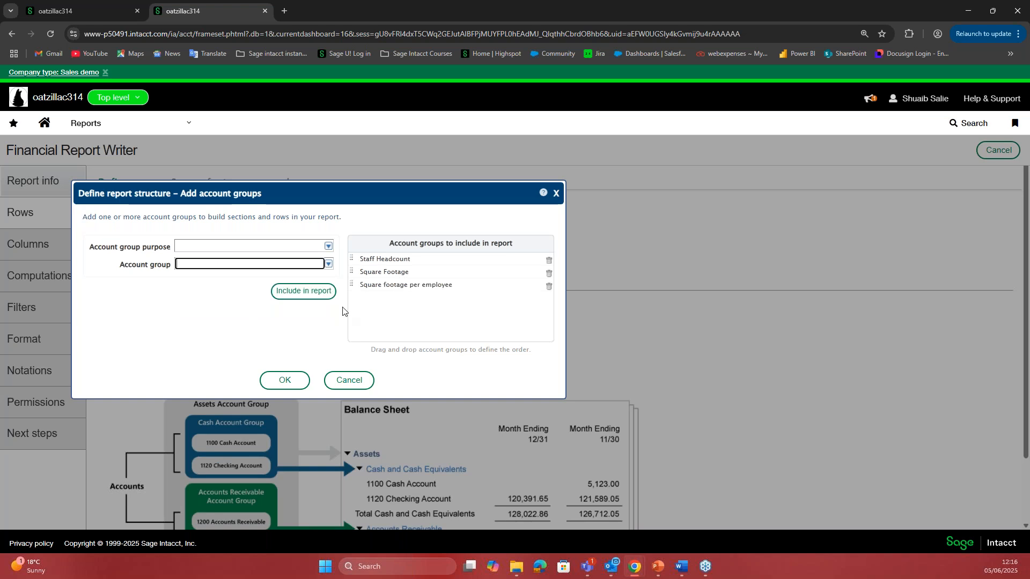
pyautogui.click(294, 387)
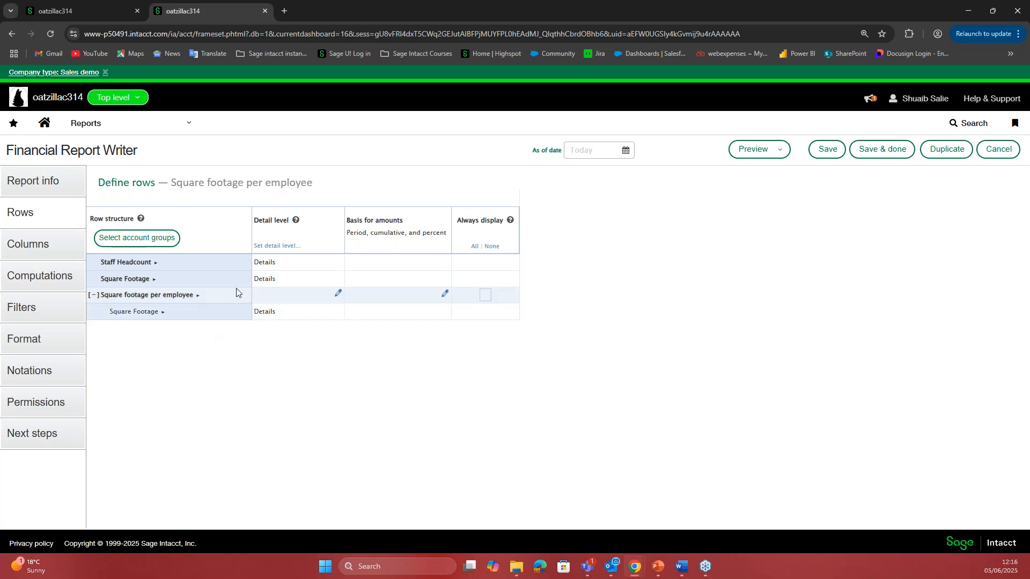
# Set the detail level of the Staff Headcount and Square Footage rows to Summary – Hide accounts
pyautogui.click(156, 262)
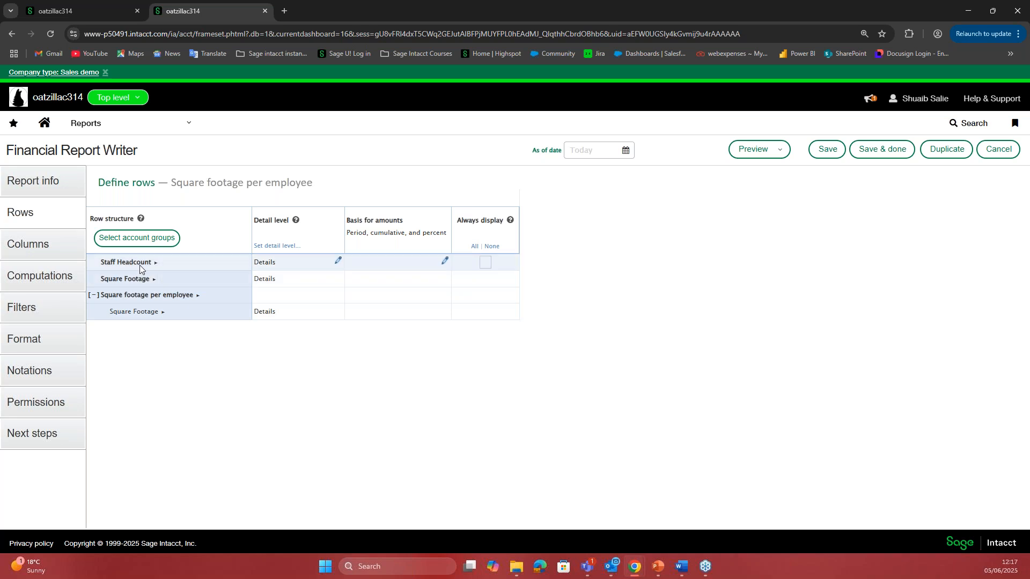
pyautogui.click(271, 265)
pyautogui.click(367, 303)
pyautogui.click(366, 312)
pyautogui.press('Up')
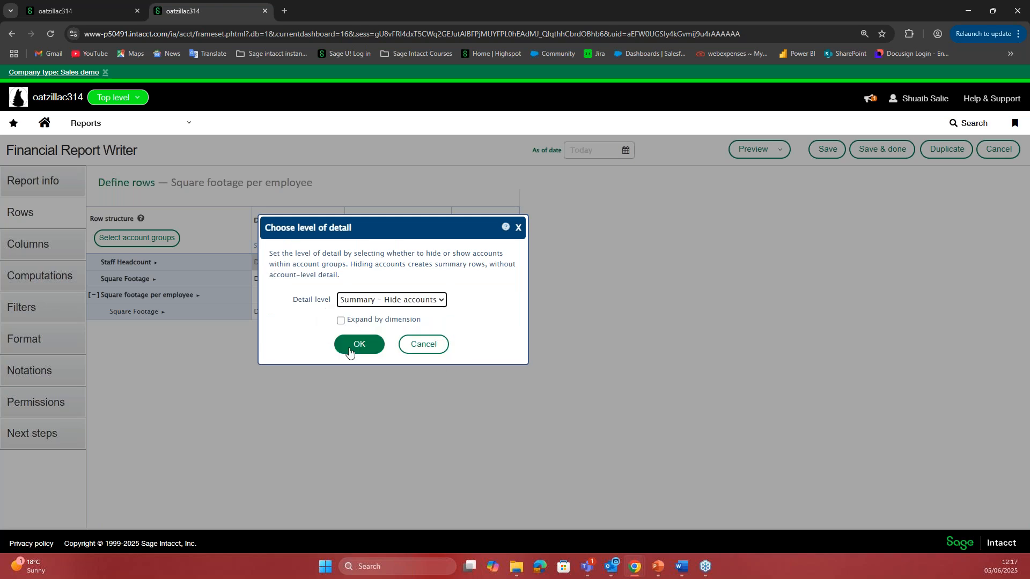
pyautogui.click(354, 345)
pyautogui.click(268, 279)
pyautogui.click(384, 301)
pyautogui.click(378, 329)
pyautogui.click(359, 343)
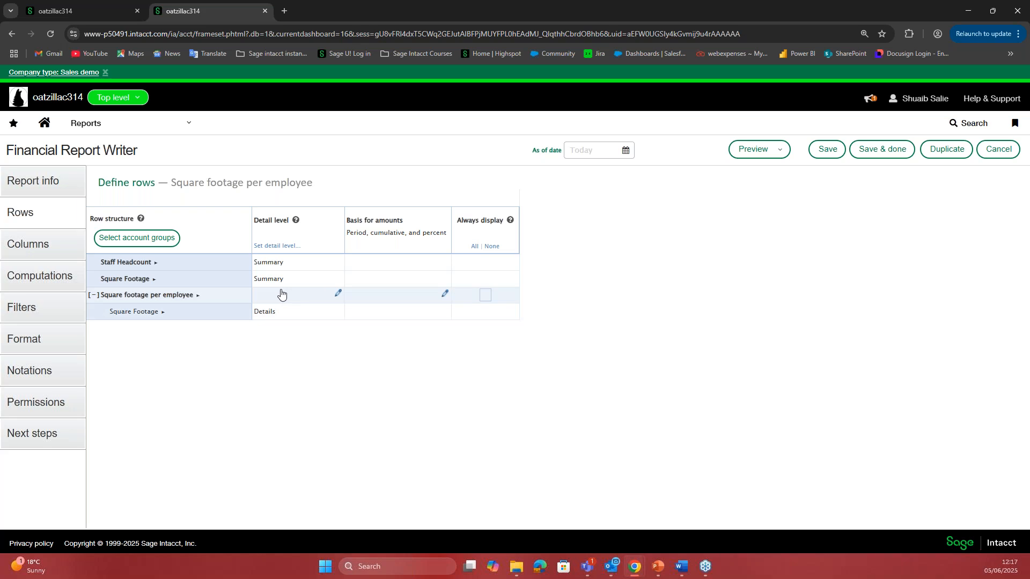
# Set the Square Footage row nested under Square footage per employee to Summary – Hide accounts, and collapse the parent row with Summary detail
pyautogui.click(270, 314)
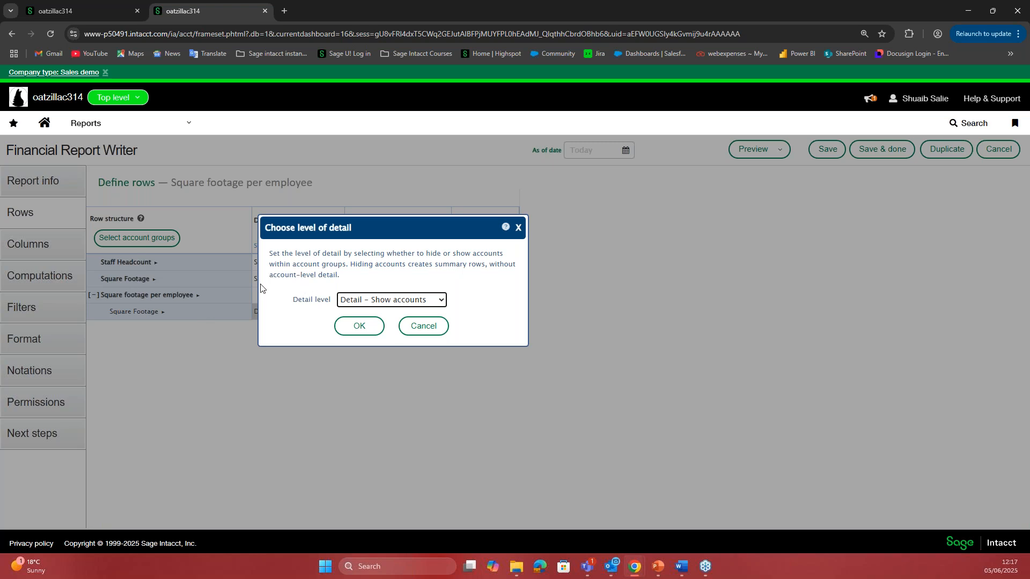
pyautogui.click(366, 304)
pyautogui.click(366, 315)
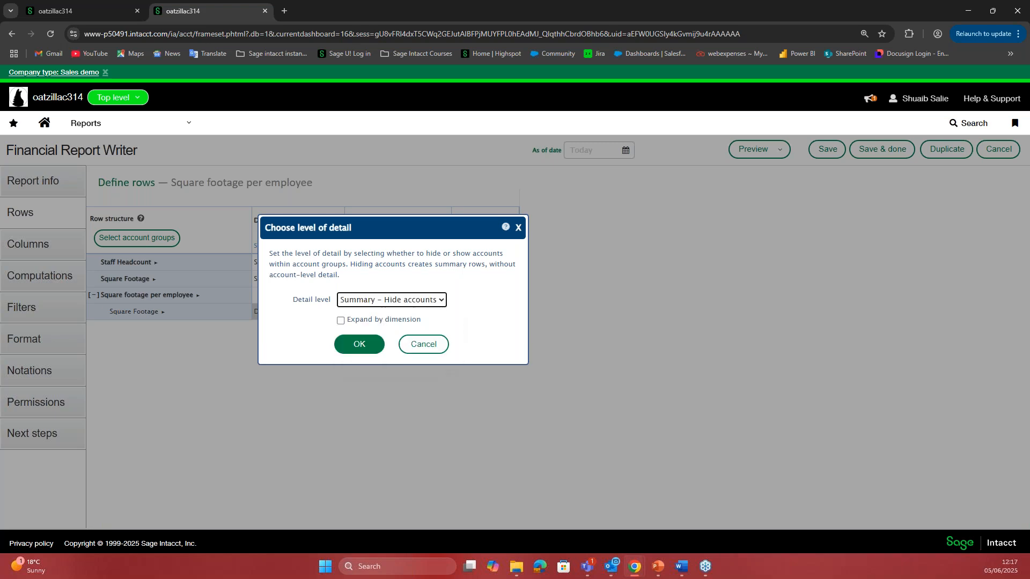
pyautogui.click(362, 331)
pyautogui.click(95, 296)
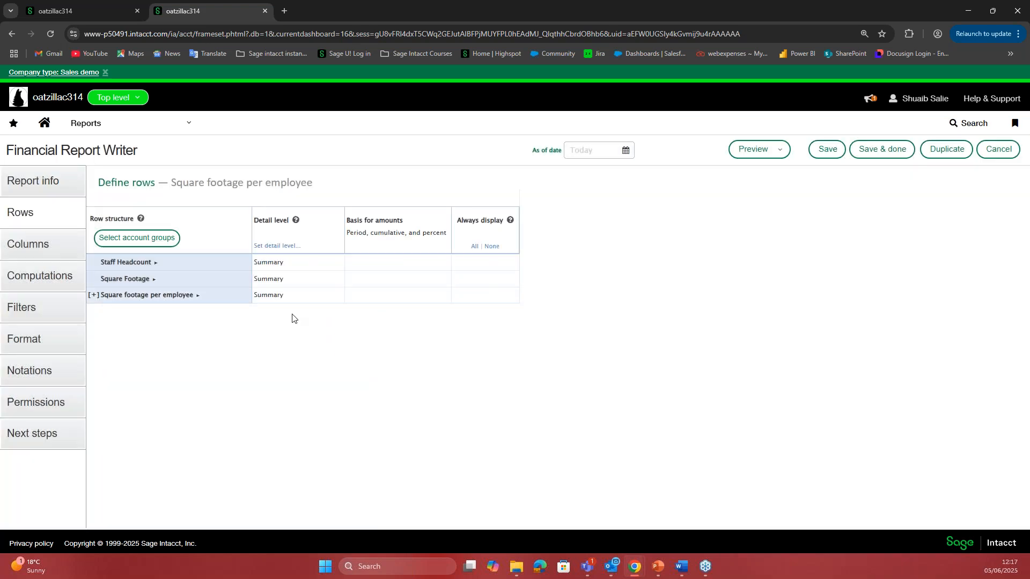
pyautogui.click(280, 297)
pyautogui.click(355, 347)
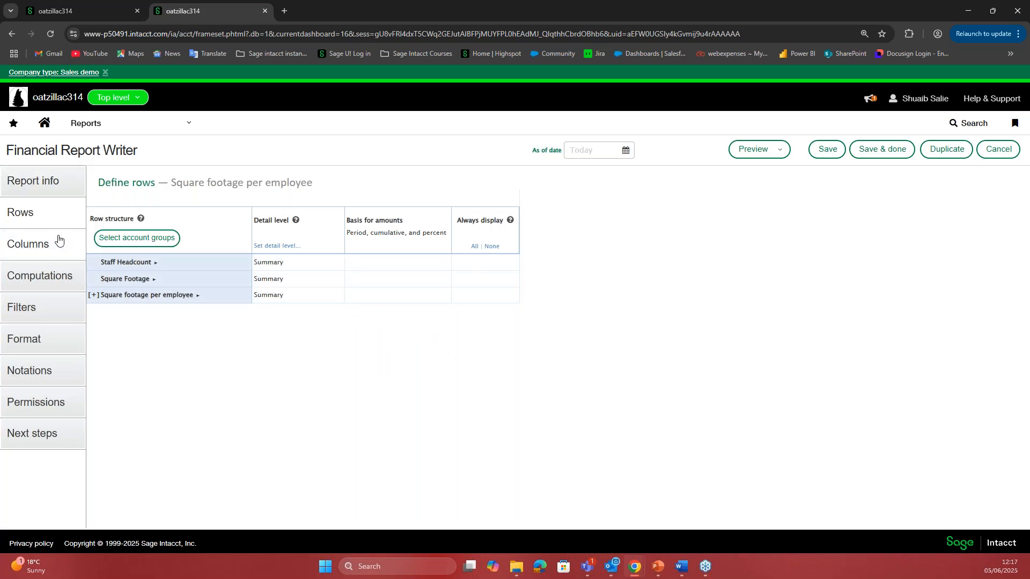
# Open the Actual column's settings and preview the report with the Current Month reporting period
pyautogui.click(21, 247)
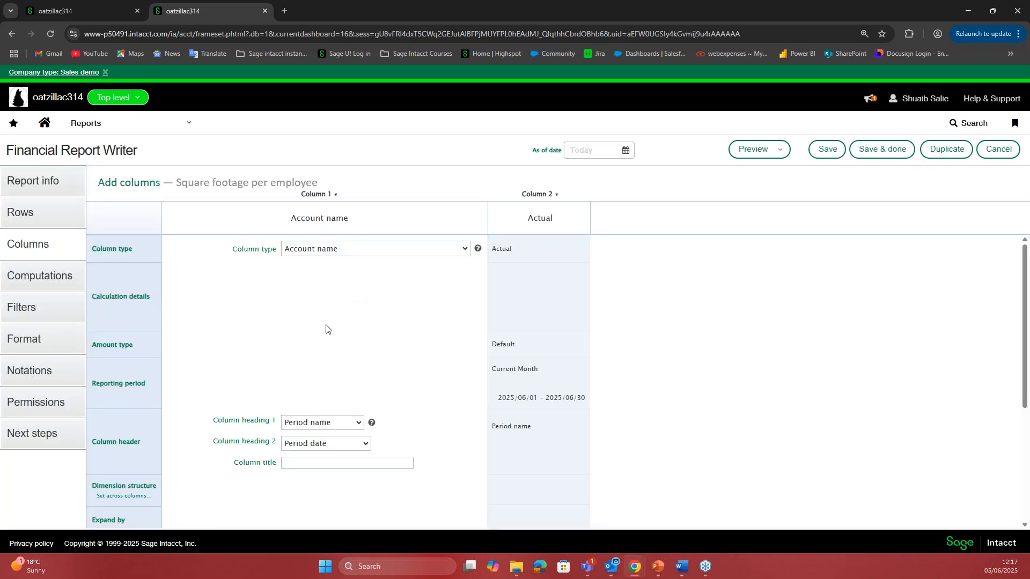
pyautogui.click(532, 290)
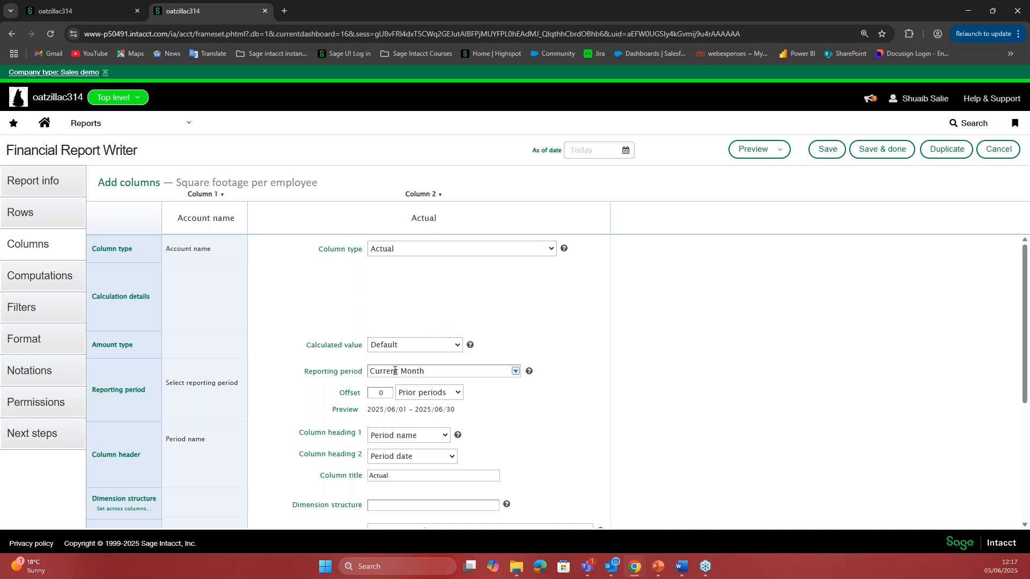
pyautogui.click(749, 151)
pyautogui.click(751, 169)
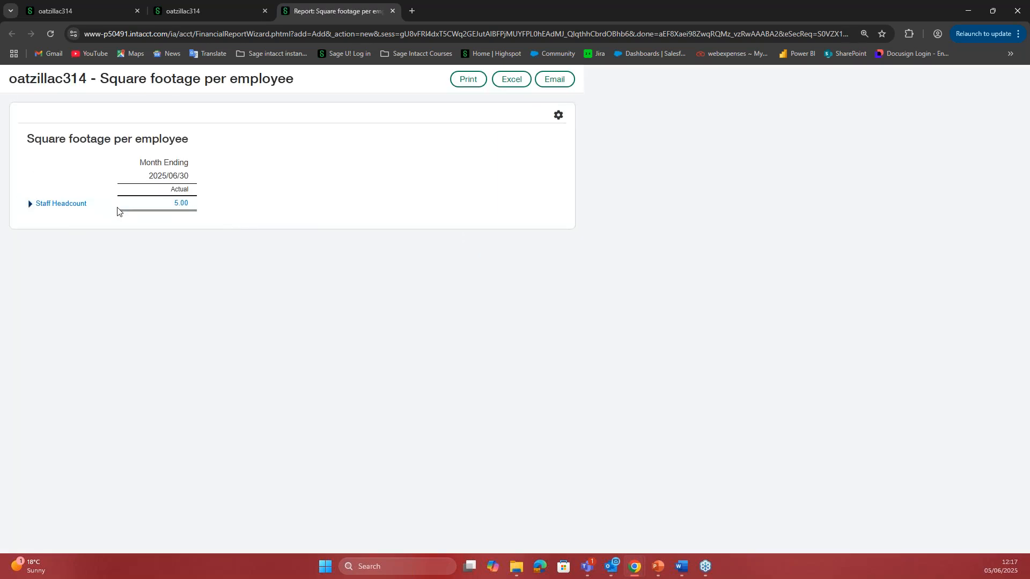
pyautogui.moveTo(171, 208); pyautogui.dragTo(195, 209)
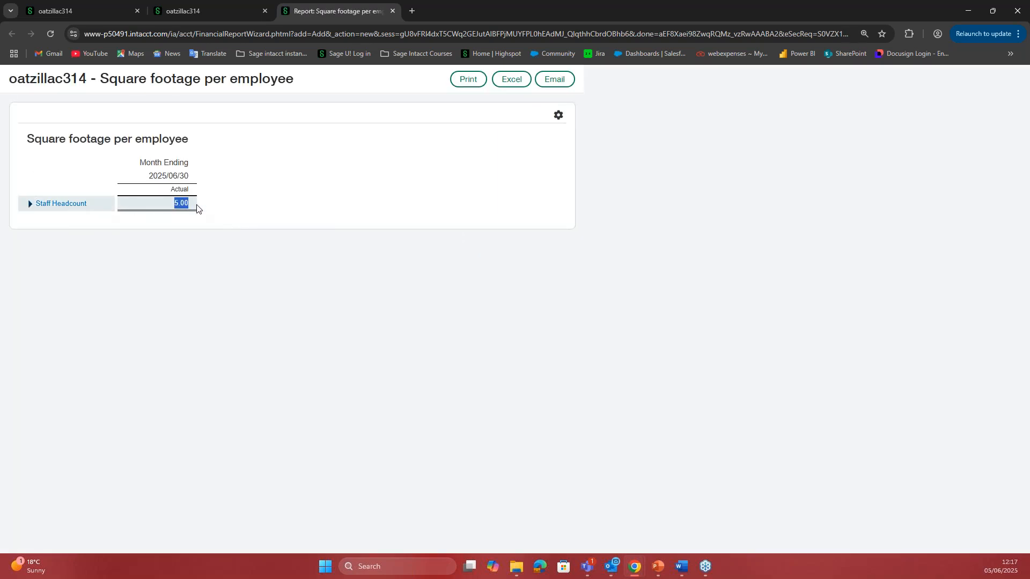
pyautogui.click(194, 174)
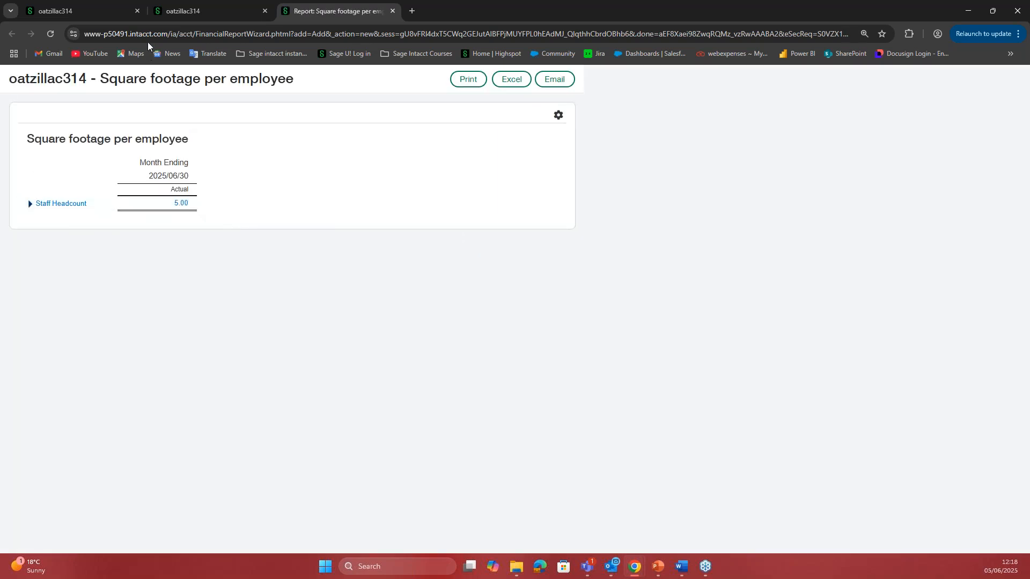
# Set the Actual column's reporting period to Current Year and preview the report again
pyautogui.click(198, 12)
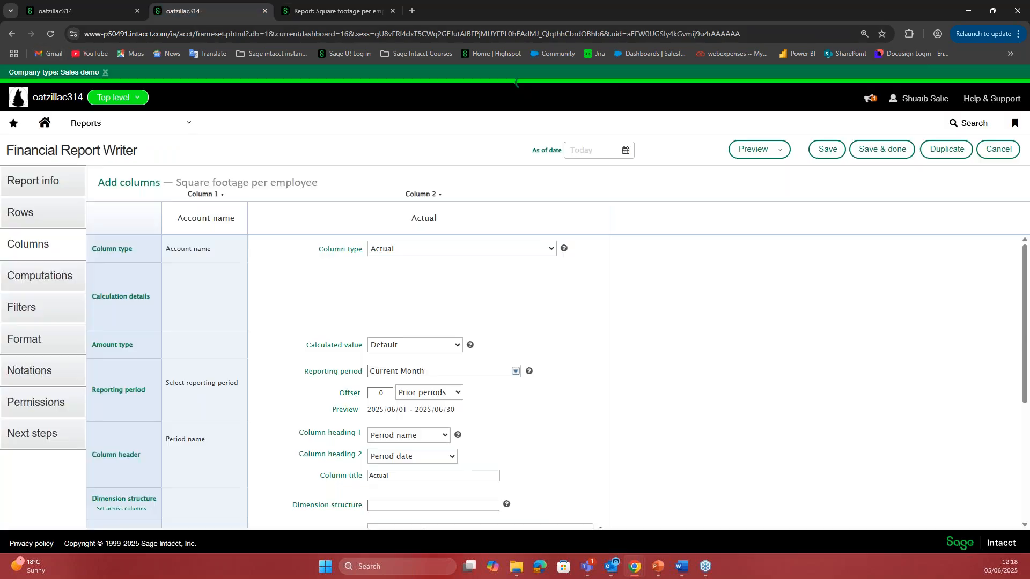
pyautogui.click(483, 372)
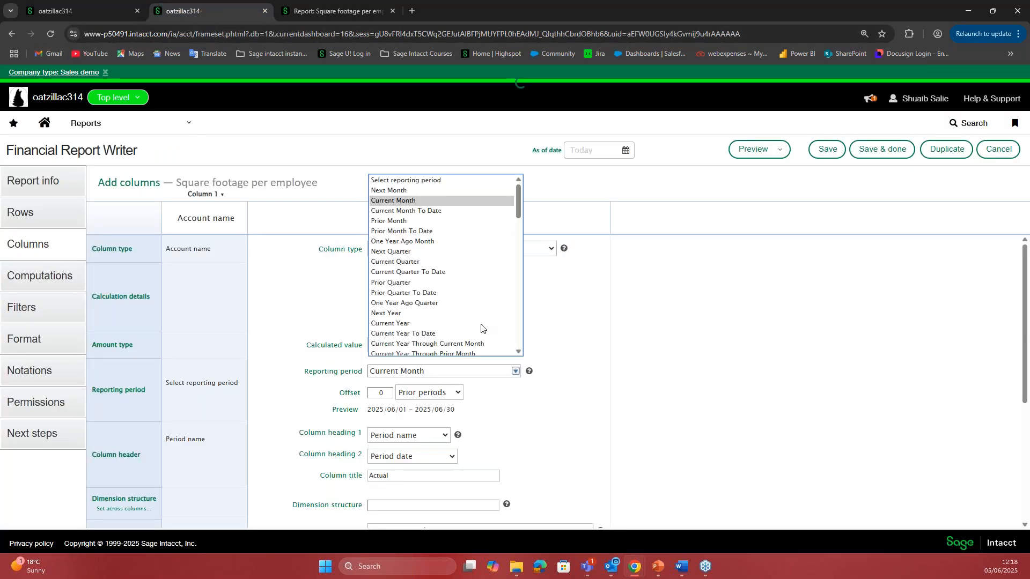
pyautogui.click(440, 322)
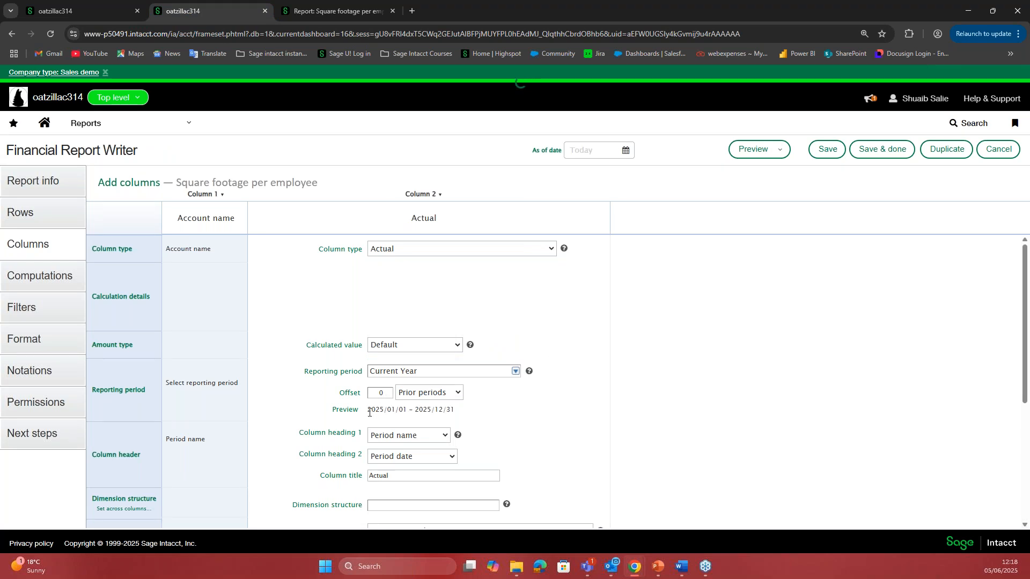
pyautogui.moveTo(369, 412); pyautogui.dragTo(423, 412)
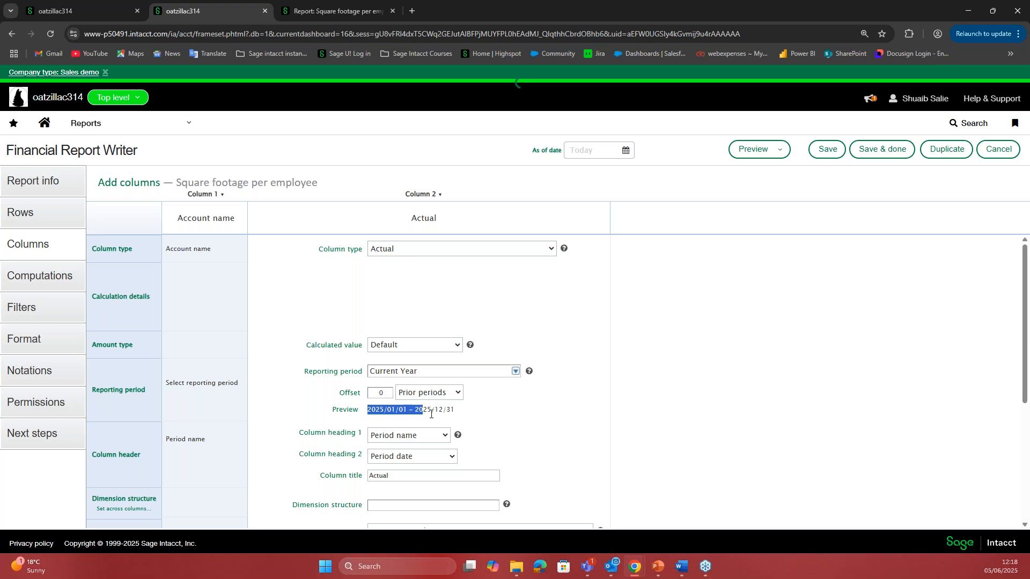
pyautogui.click(753, 150)
pyautogui.click(762, 170)
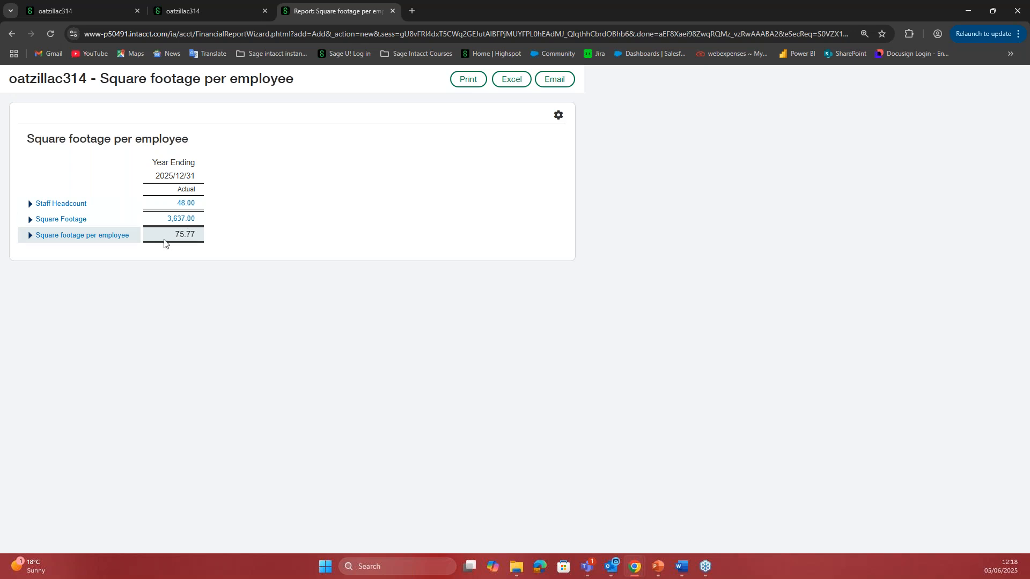
# Expand the Actual column by Departments – All levels, with individual balance, and preview the report
pyautogui.click(204, 12)
pyautogui.scroll(-2, 488, 291)
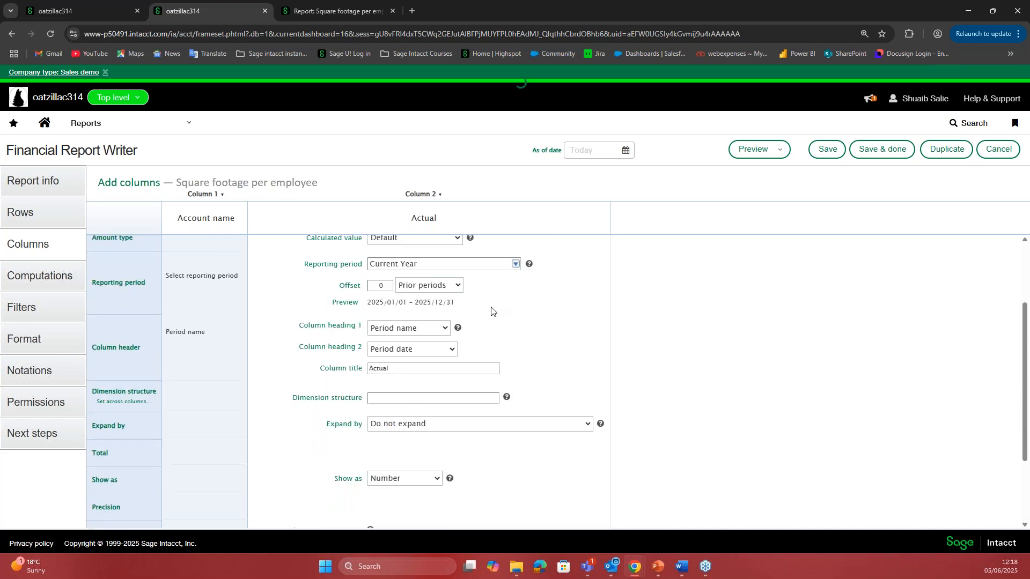
pyautogui.scroll(-2, 488, 310)
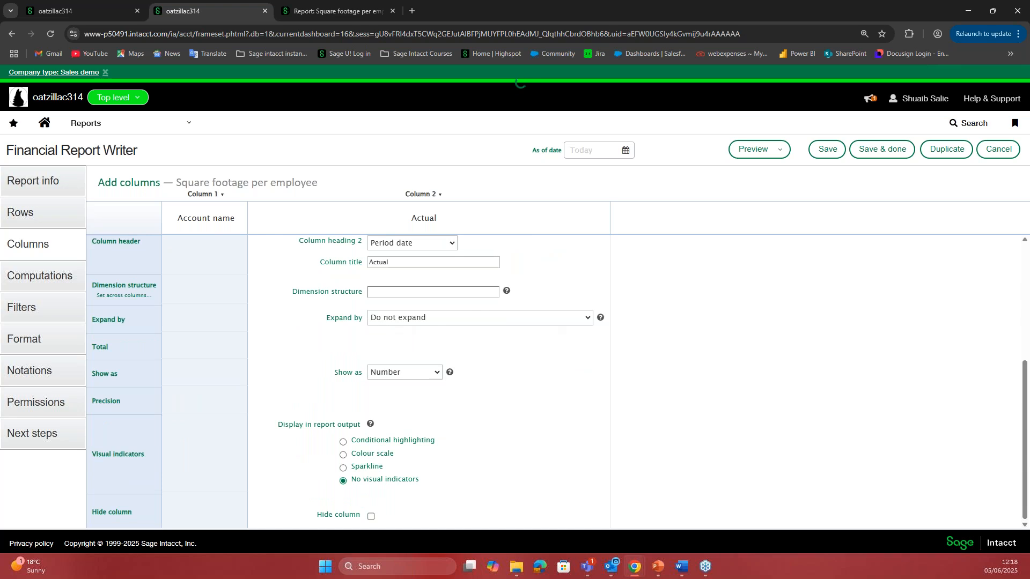
pyautogui.click(589, 320)
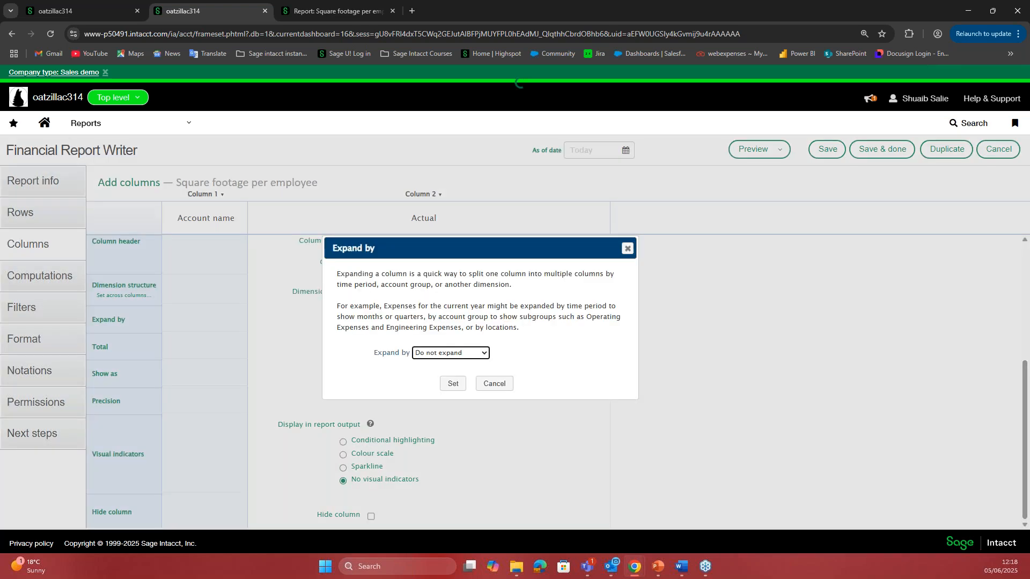
pyautogui.click(484, 354)
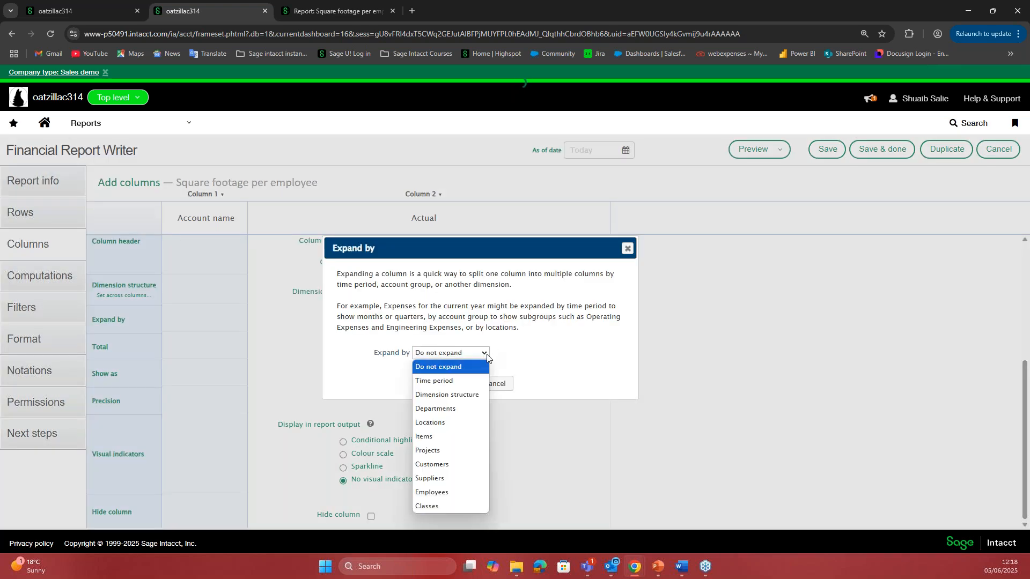
pyautogui.click(456, 410)
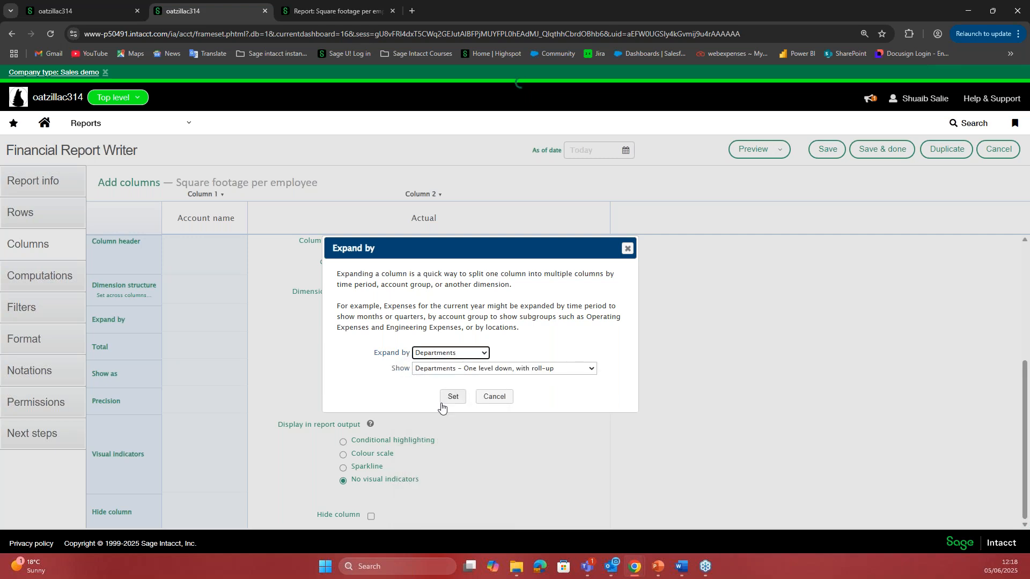
pyautogui.click(589, 369)
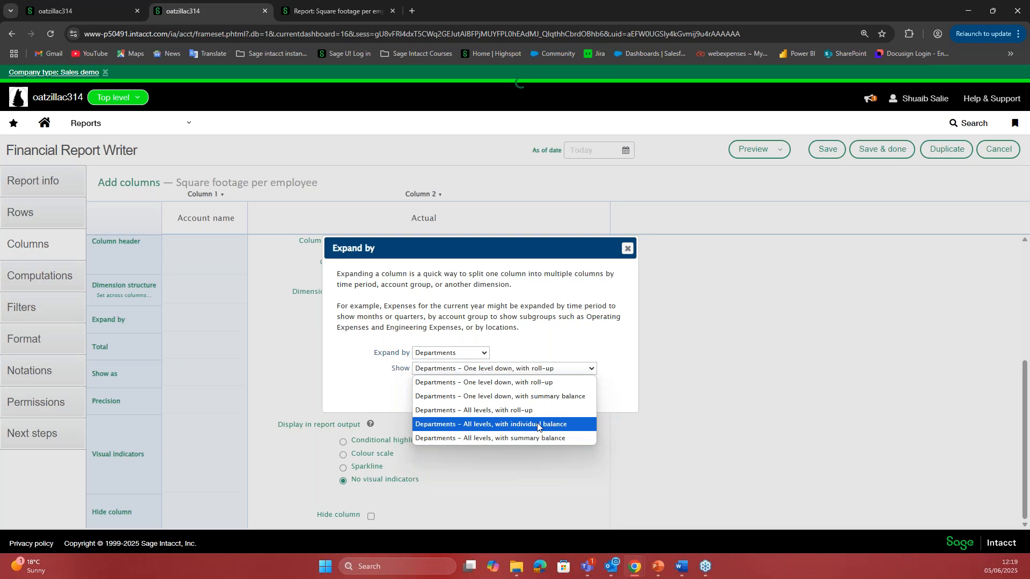
pyautogui.click(508, 424)
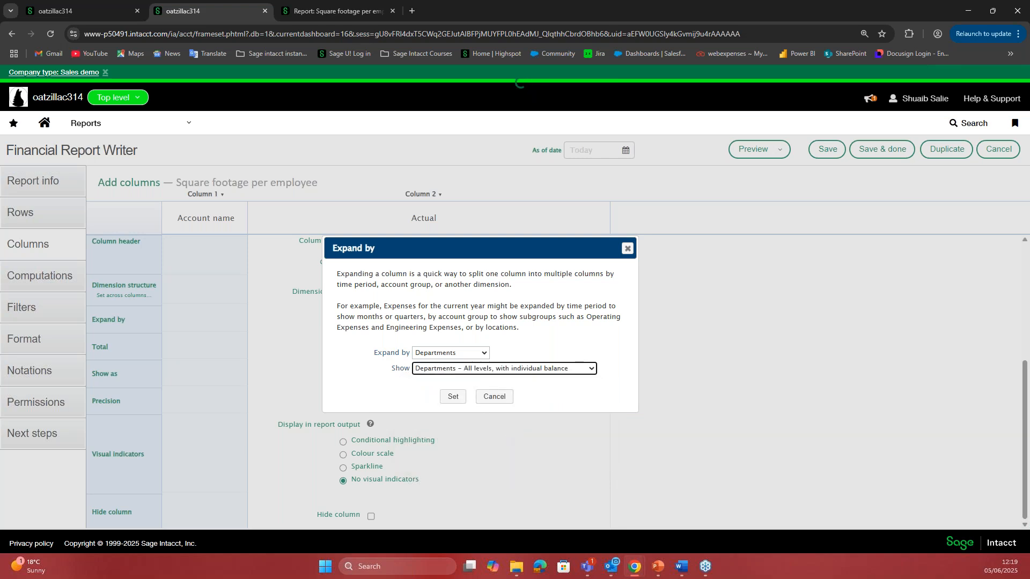
pyautogui.click(453, 396)
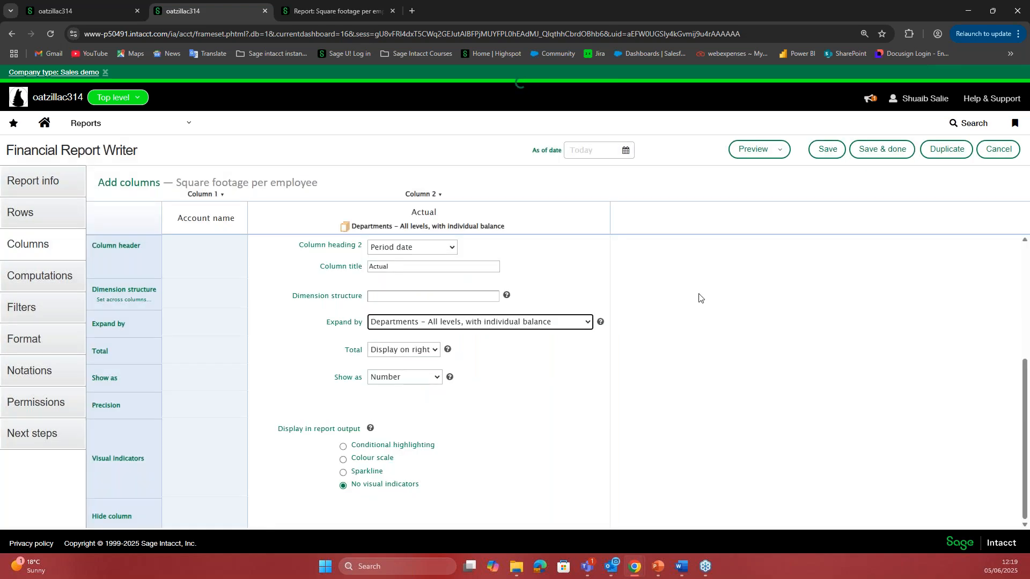
pyautogui.click(756, 149)
pyautogui.click(770, 172)
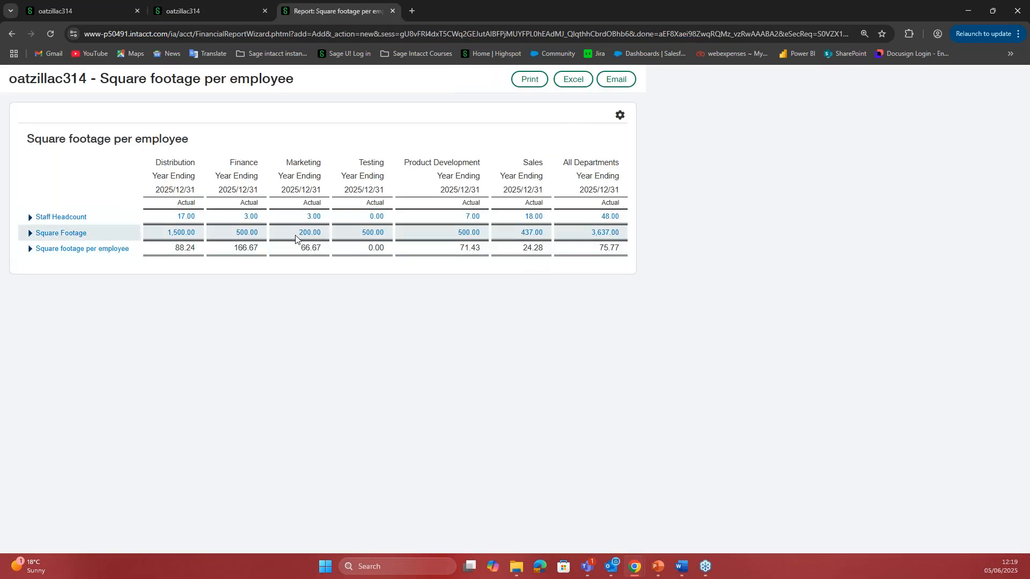
# Examine the headcount, square footage and square footage per employee of each department and of All Departments in the previewed report
pyautogui.moveTo(155, 161); pyautogui.dragTo(191, 161)
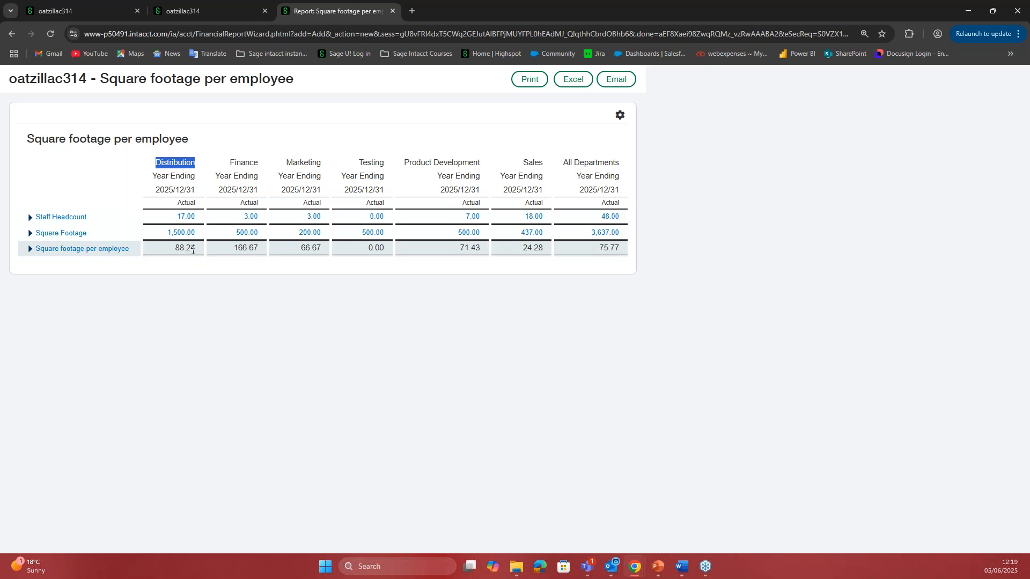
pyautogui.click(248, 276)
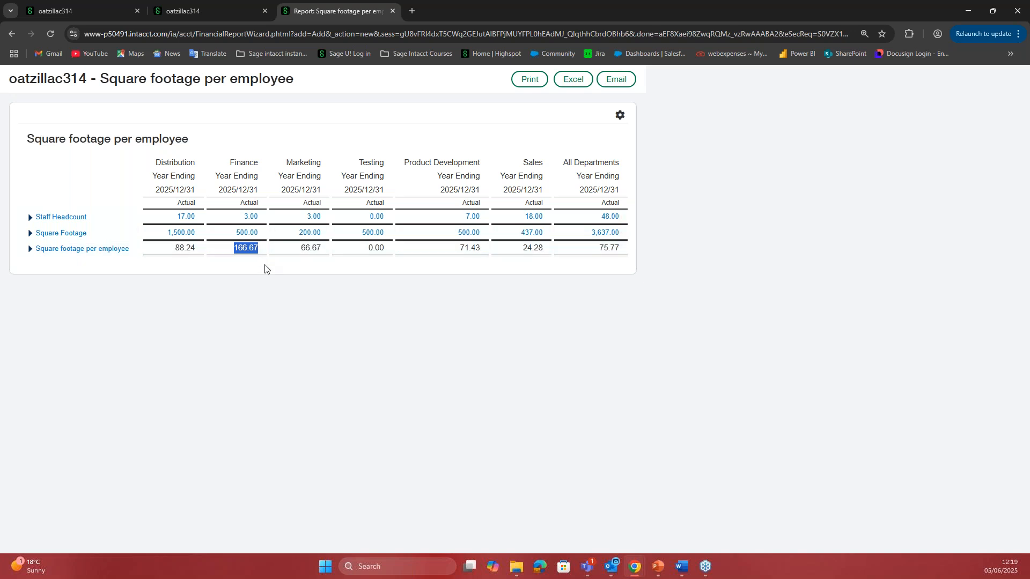
pyautogui.click(259, 247)
pyautogui.moveTo(260, 249); pyautogui.dragTo(241, 250)
pyautogui.doubleClick(534, 216)
pyautogui.moveTo(263, 217); pyautogui.dragTo(241, 234)
pyautogui.moveTo(518, 234); pyautogui.dragTo(539, 235)
pyautogui.click(556, 259)
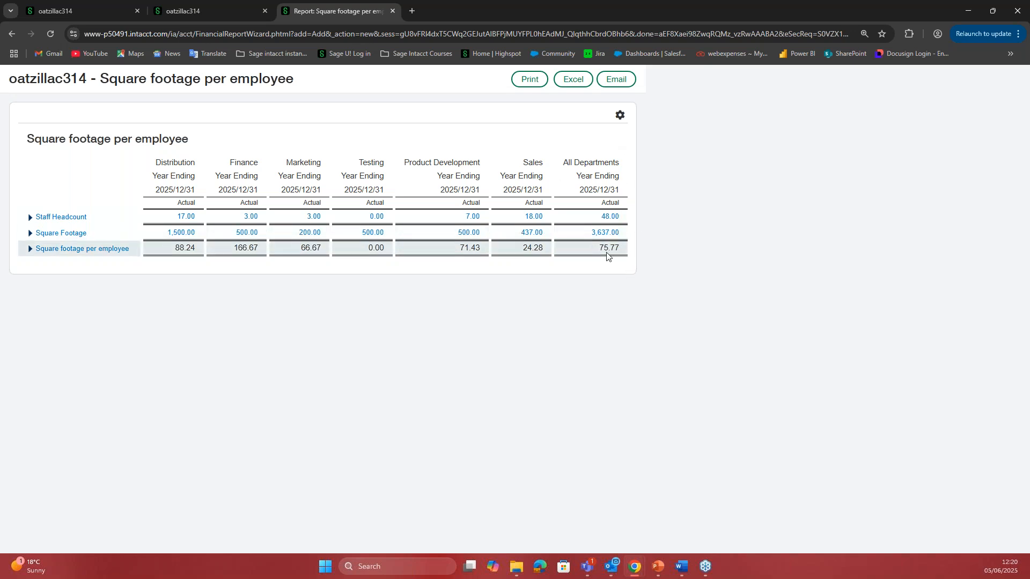
pyautogui.moveTo(599, 216); pyautogui.dragTo(626, 261)
pyautogui.click(626, 262)
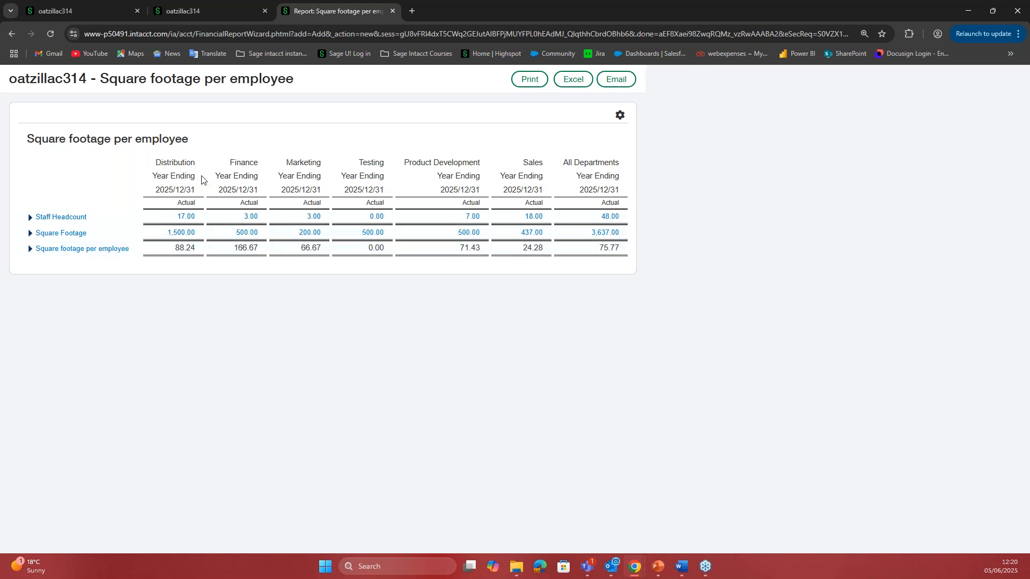
# Add the OZ Gross Profit account group to the report rows and place it above Staff Headcount
pyautogui.click(203, 11)
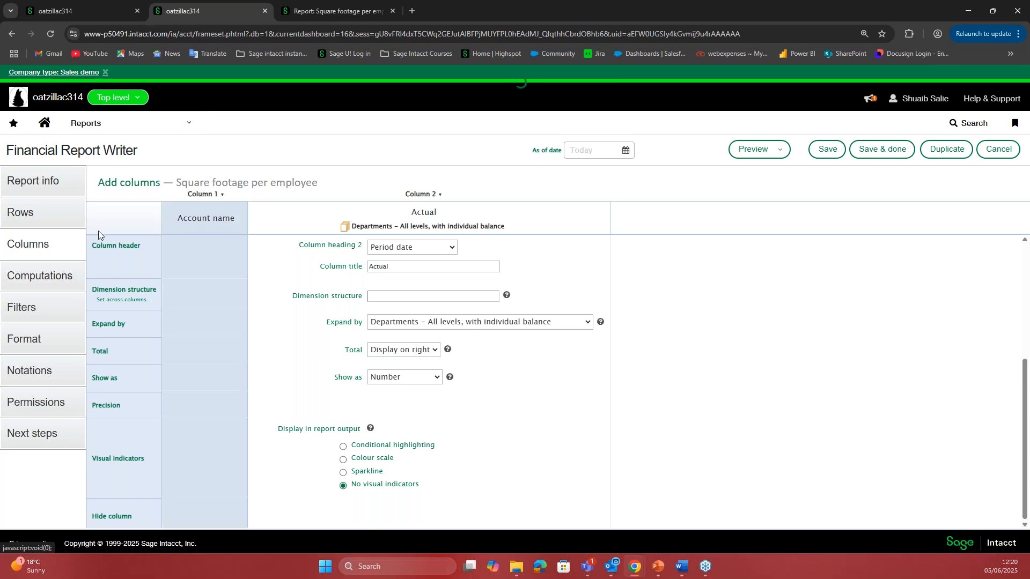
pyautogui.click(56, 221)
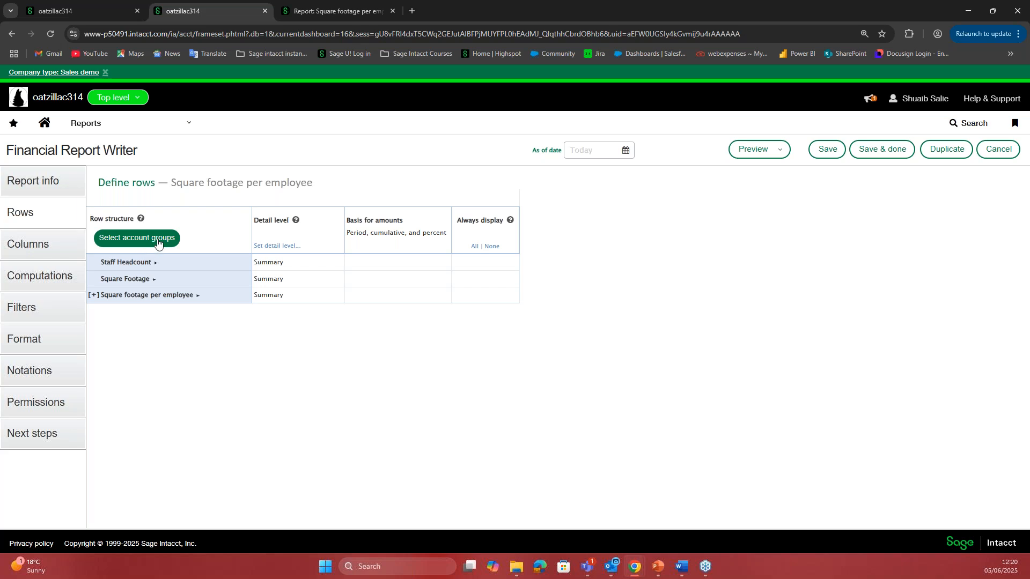
pyautogui.click(158, 244)
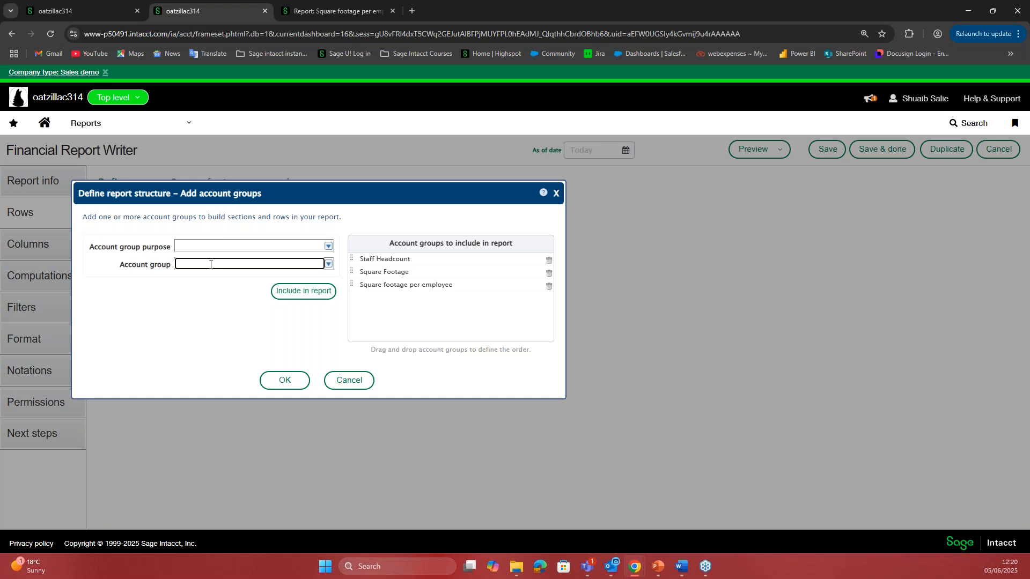
pyautogui.write('o')
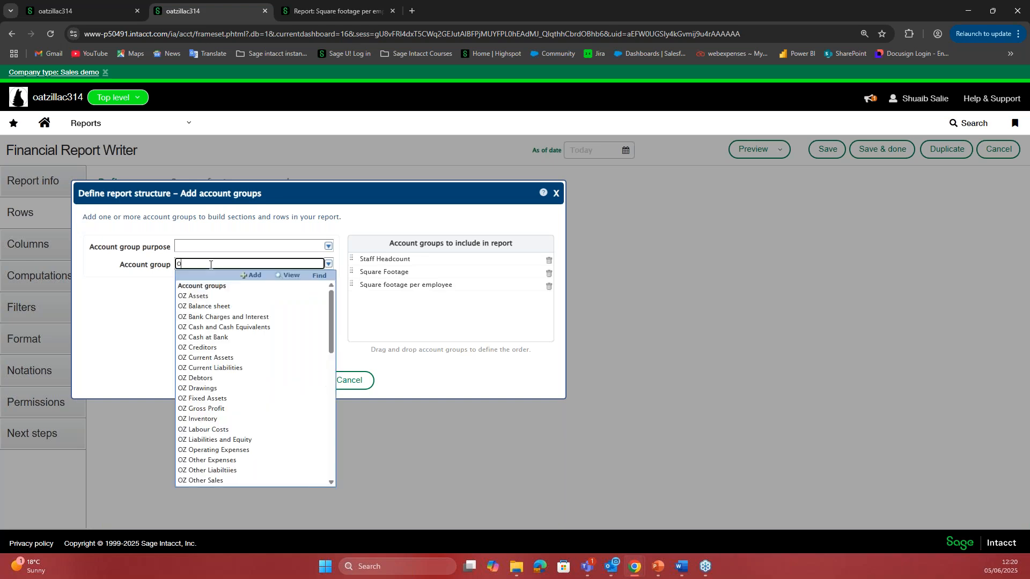
pyautogui.write('z gross Profit')
pyautogui.click(293, 291)
pyautogui.click(294, 291)
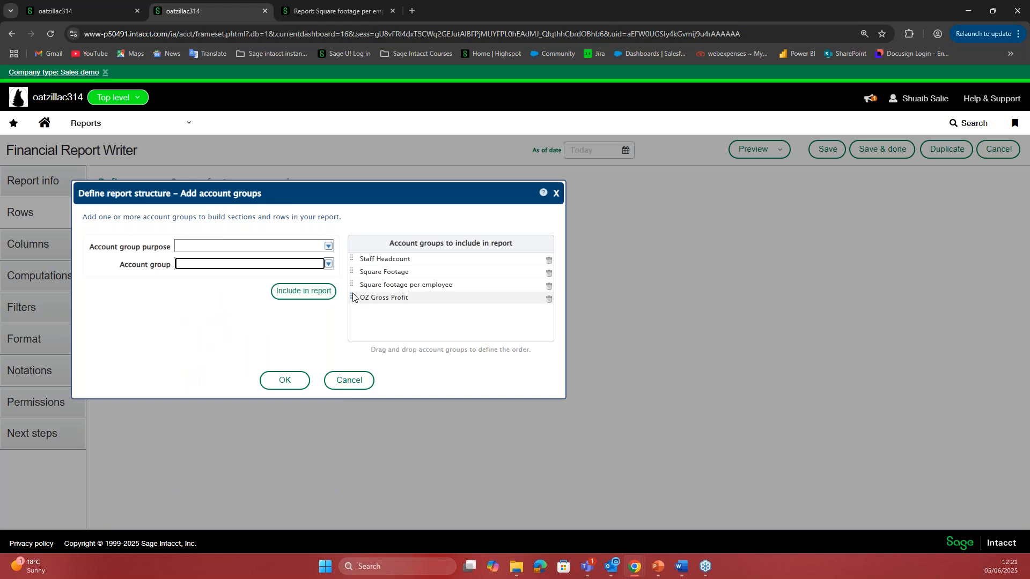
pyautogui.moveTo(352, 299); pyautogui.dragTo(353, 260)
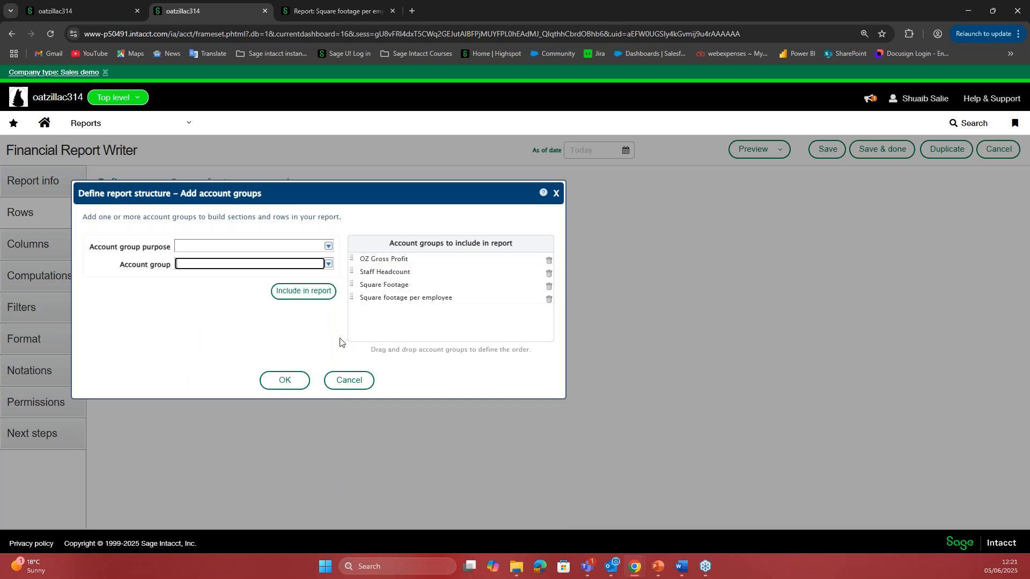
pyautogui.click(300, 381)
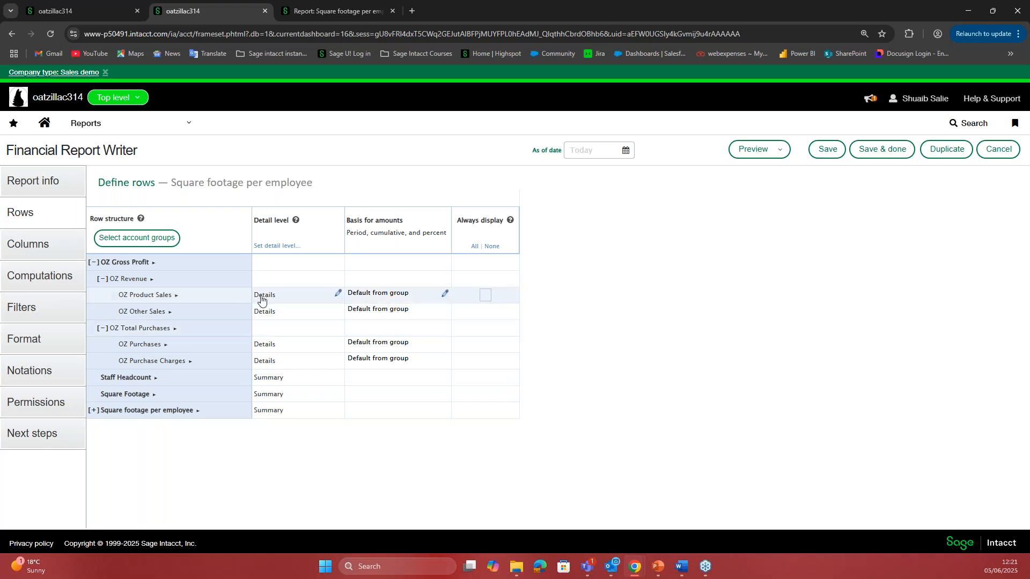
# Collapse the OZ Gross Profit row to Summary detail and preview the report
pyautogui.click(94, 264)
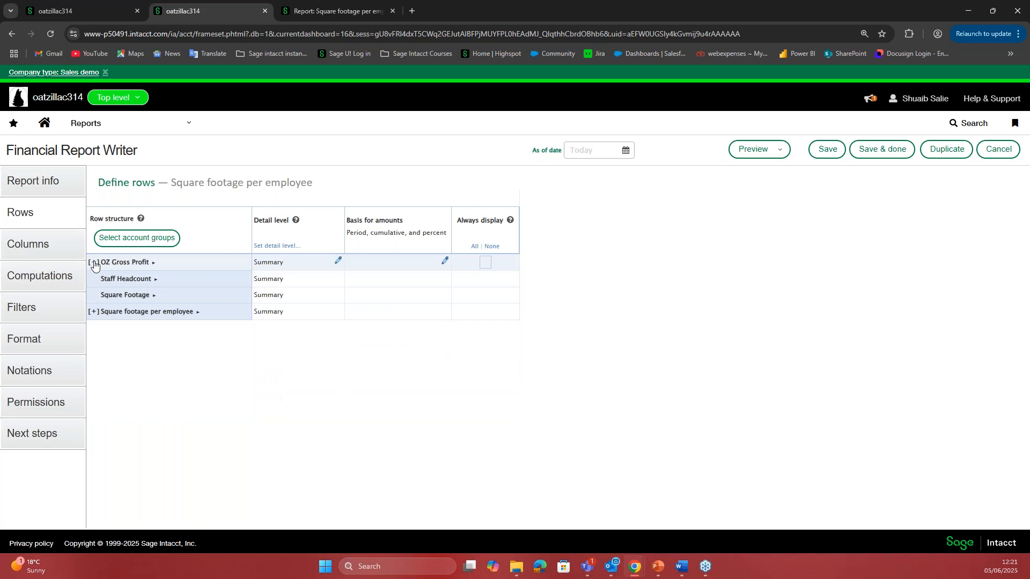
pyautogui.click(265, 266)
pyautogui.click(424, 344)
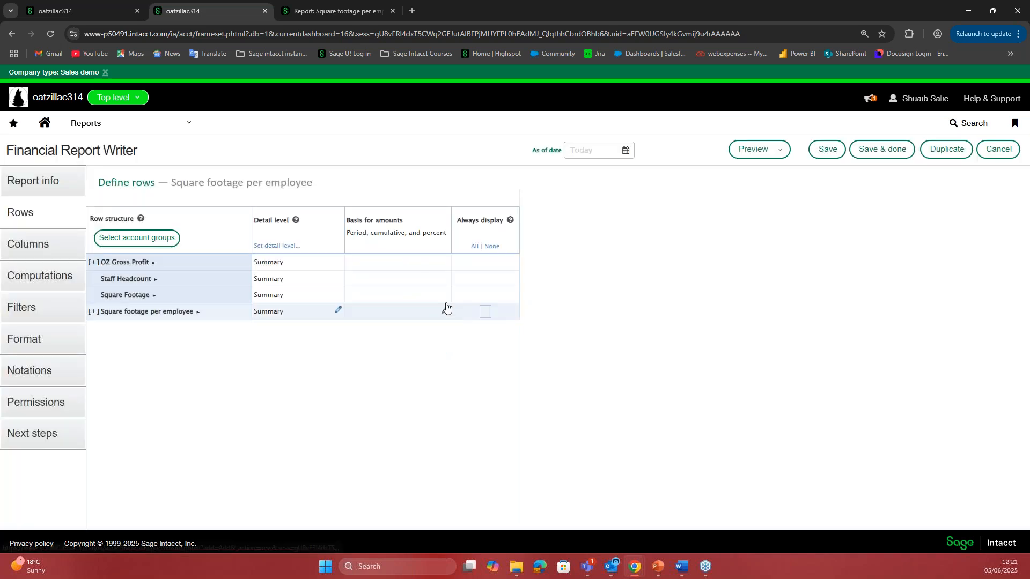
pyautogui.click(750, 150)
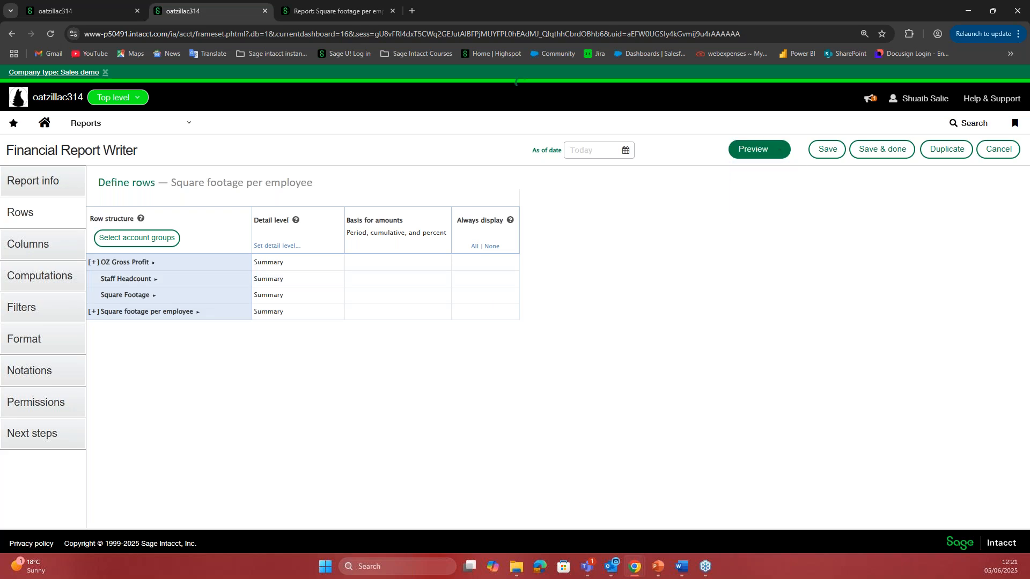
pyautogui.click(743, 171)
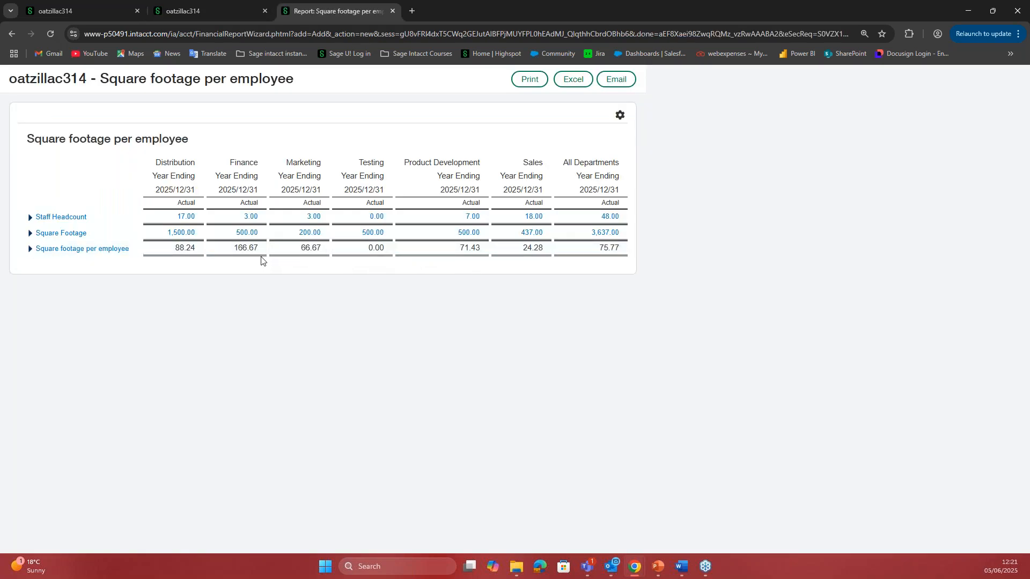
# Set the report's as of date to 31 December 2024 and preview it to check Distribution's gross profit
pyautogui.click(183, 10)
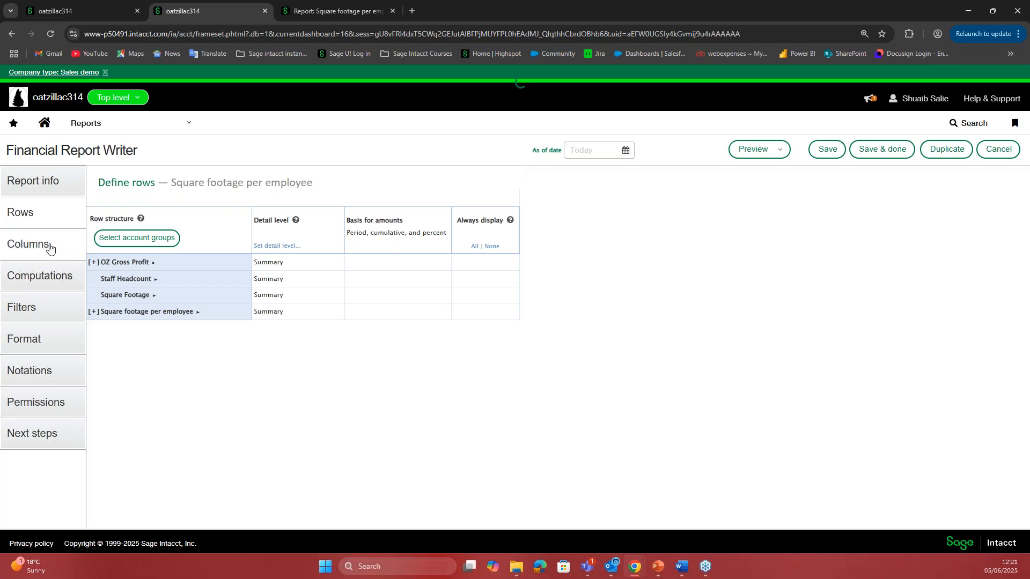
pyautogui.click(626, 151)
pyautogui.click(637, 168)
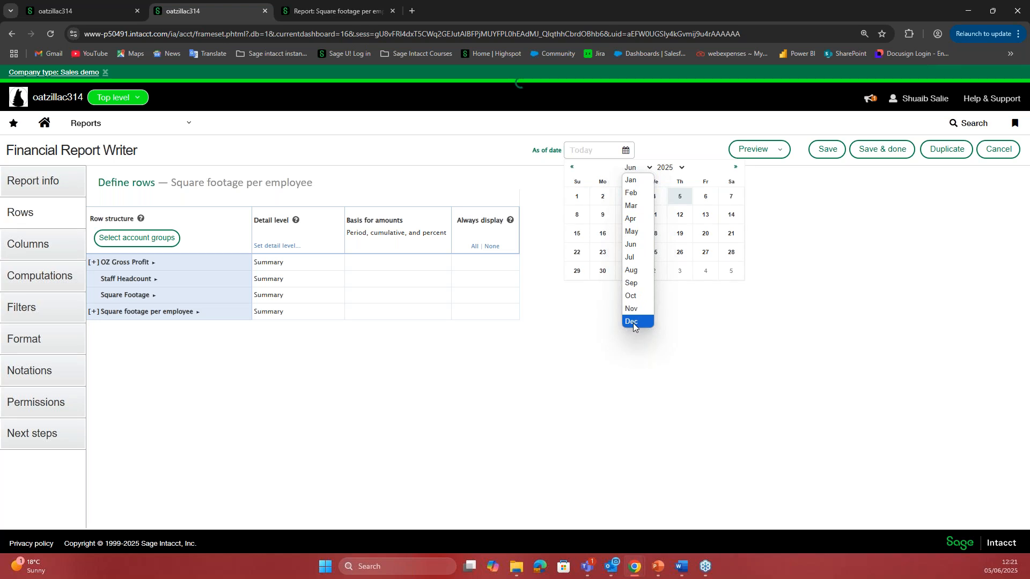
pyautogui.click(637, 319)
pyautogui.click(668, 168)
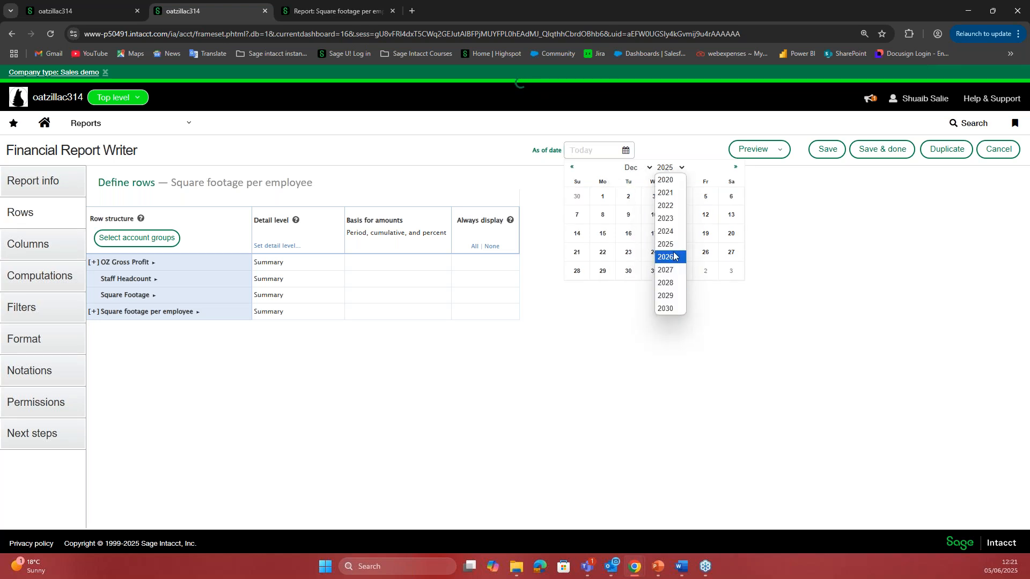
pyautogui.click(667, 231)
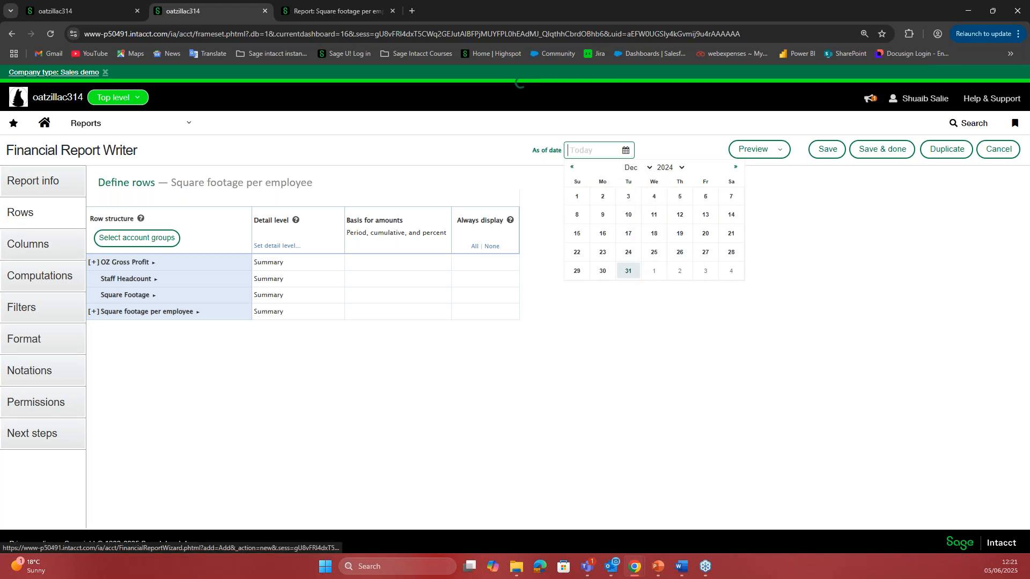
pyautogui.click(628, 270)
pyautogui.click(777, 156)
pyautogui.click(767, 169)
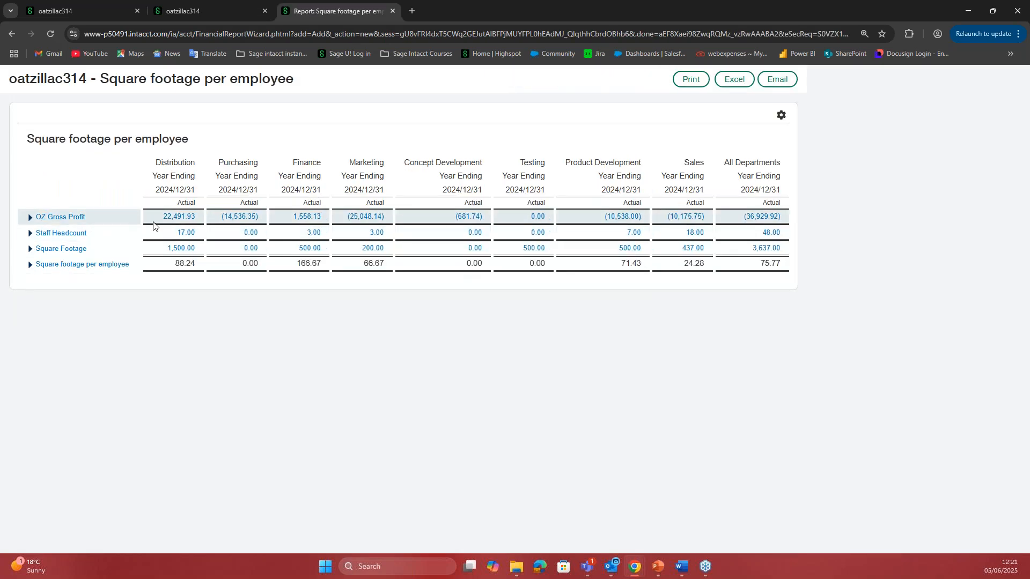
pyautogui.moveTo(152, 221); pyautogui.dragTo(196, 218)
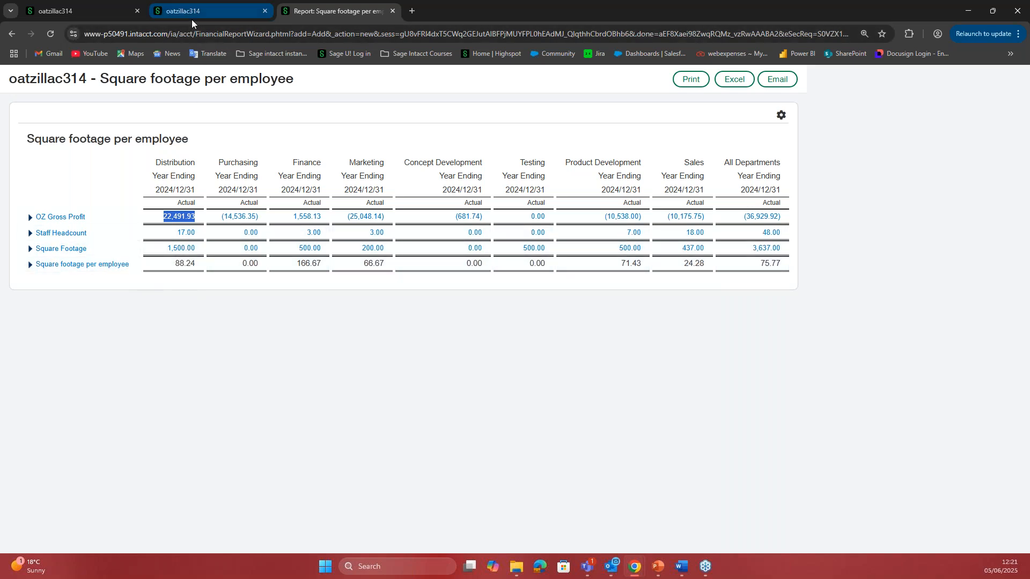
# Start a new account group from the account groups list and name it Gross Profit Per employee
pyautogui.click(92, 13)
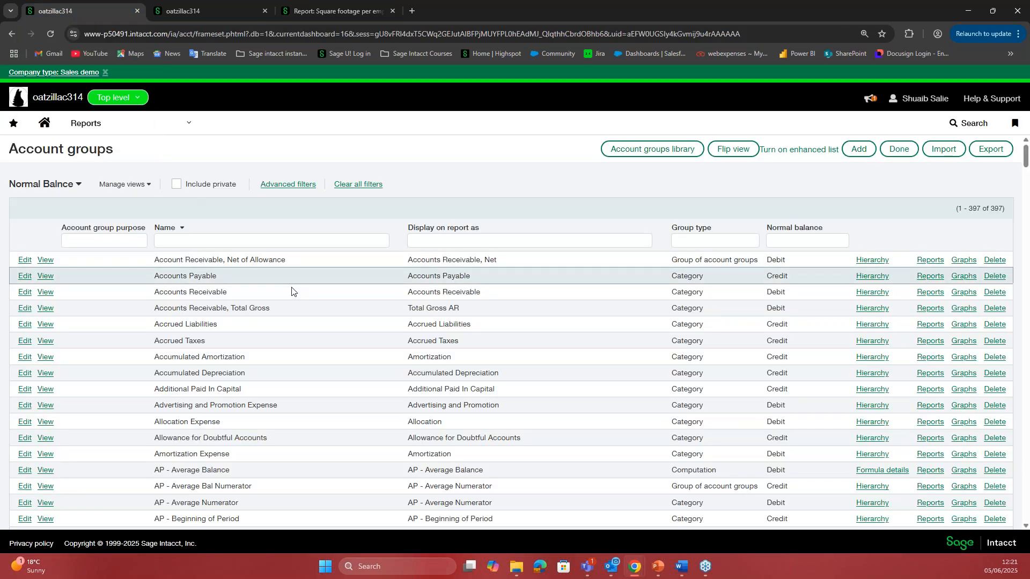
pyautogui.click(859, 150)
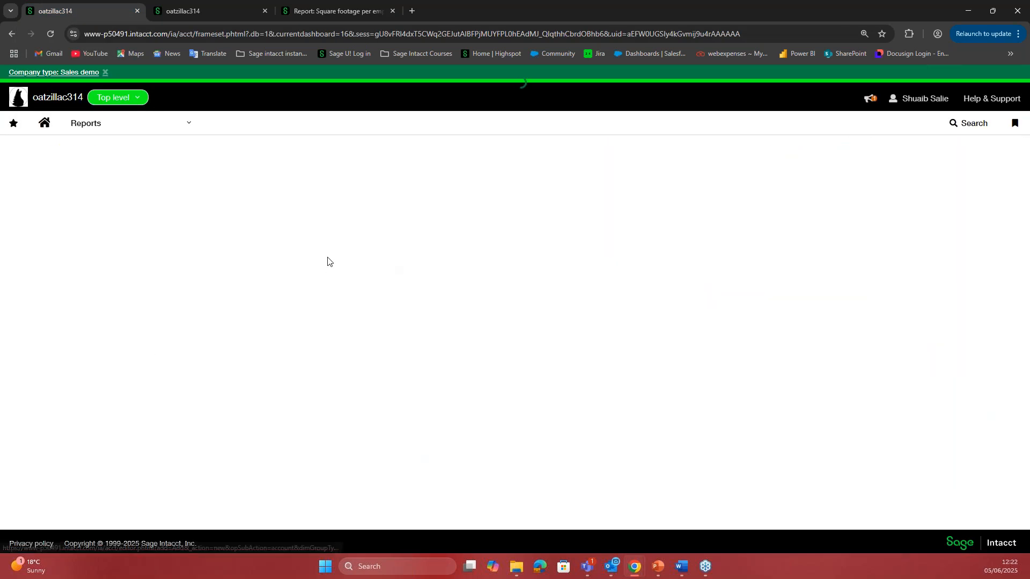
pyautogui.click(154, 239)
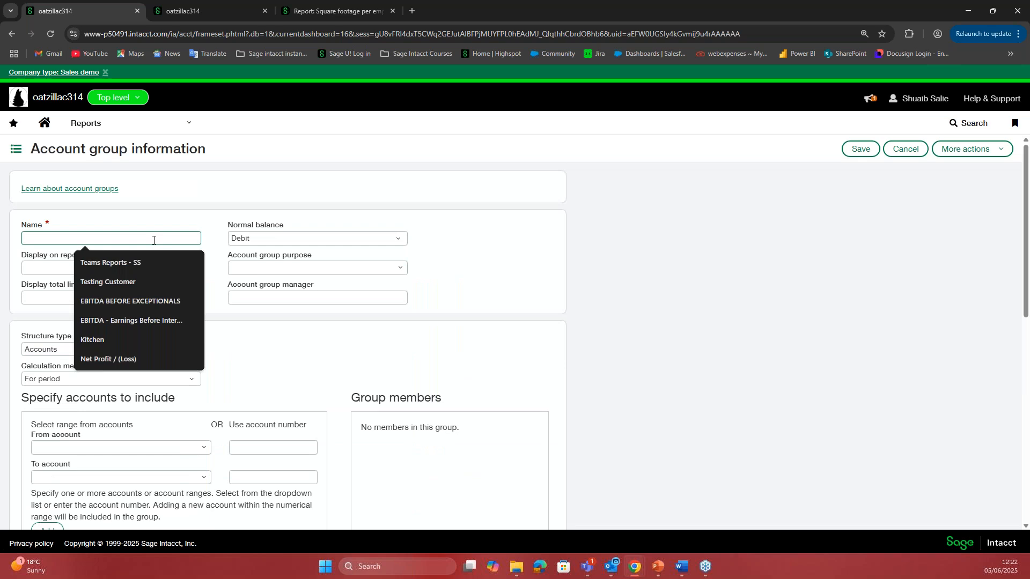
pyautogui.write('Gross Pro')
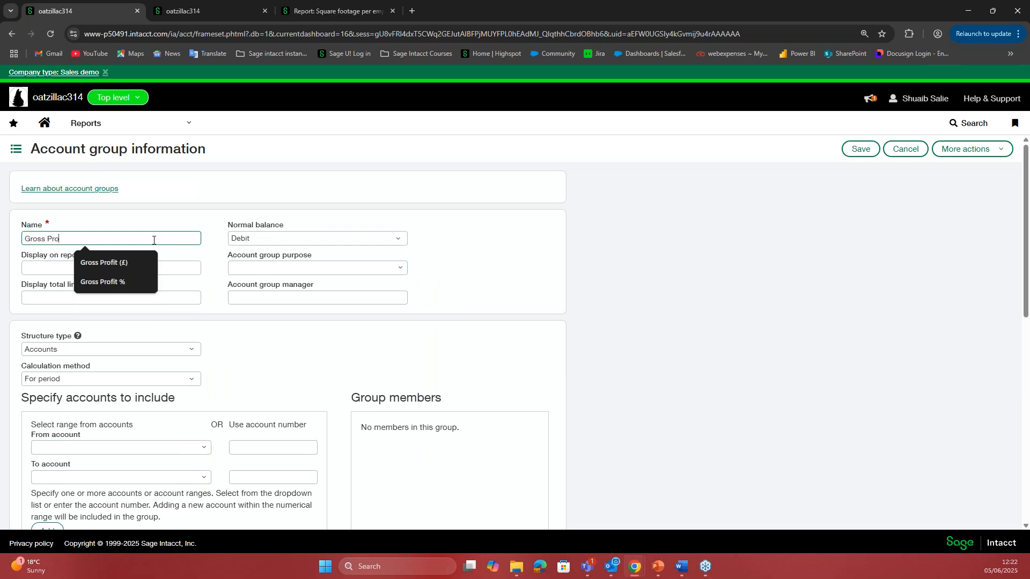
pyautogui.write('fit Per employee')
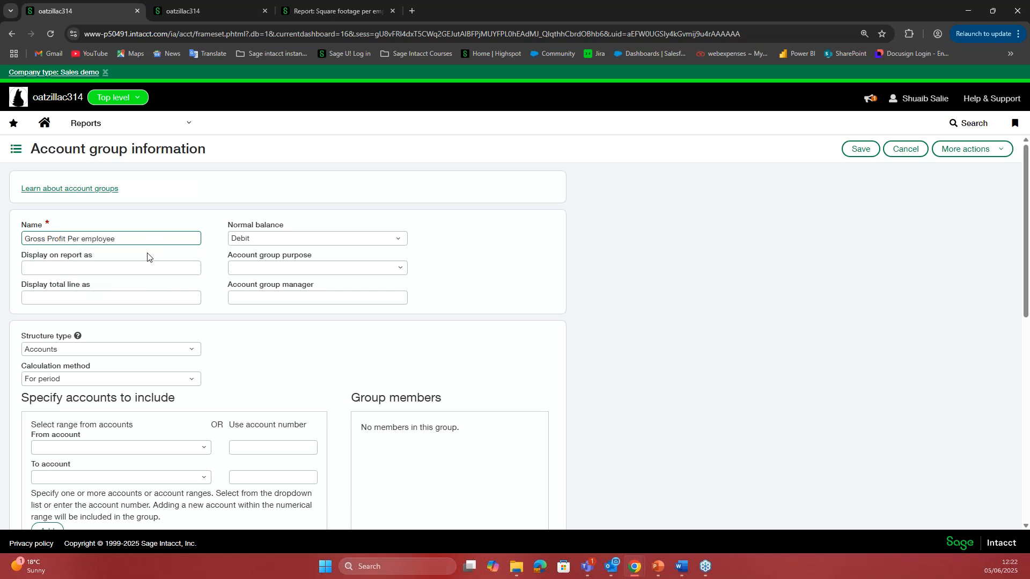
# Set the account group's structure type to Computation and choose OZ Gross Profit as the formula's first account group
pyautogui.click(149, 254)
pyautogui.scroll(-2, 221, 305)
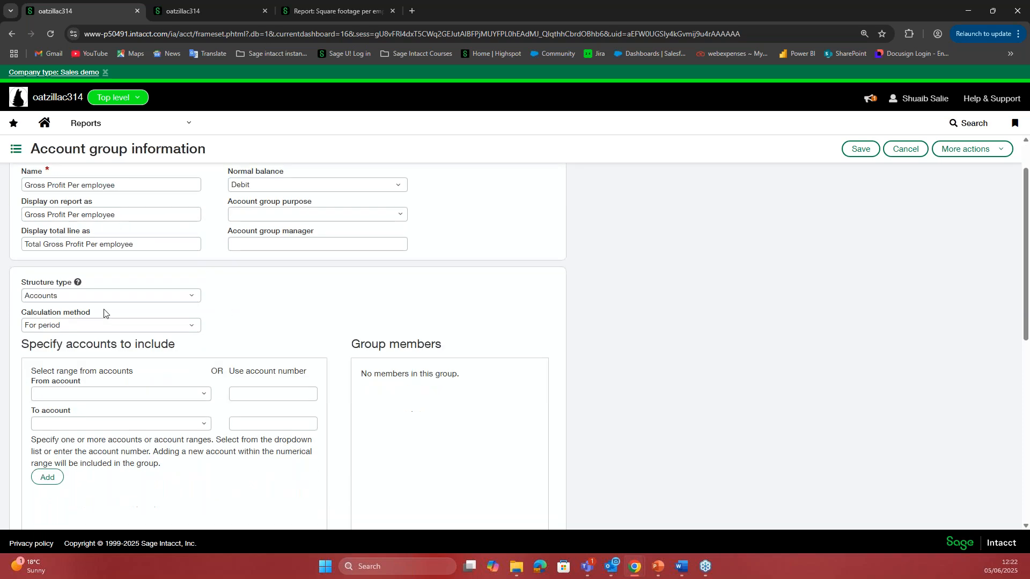
pyautogui.click(179, 249)
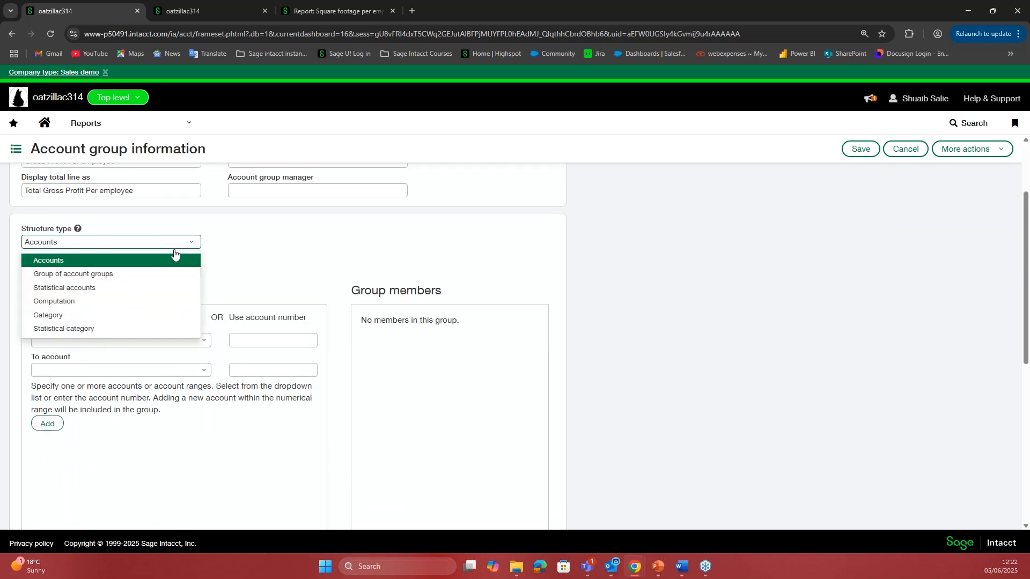
pyautogui.click(92, 302)
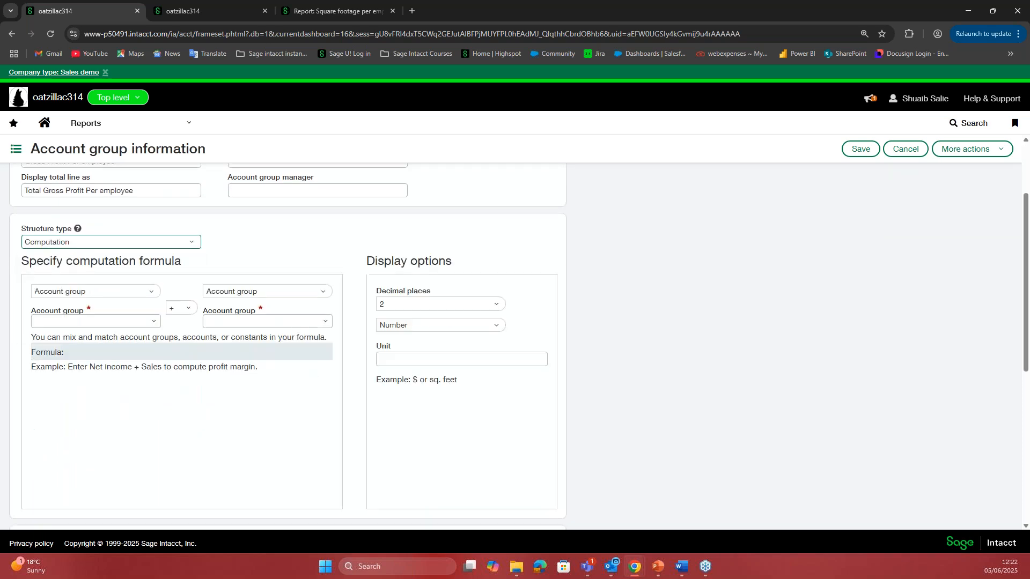
pyautogui.click(154, 322)
pyautogui.write('gros')
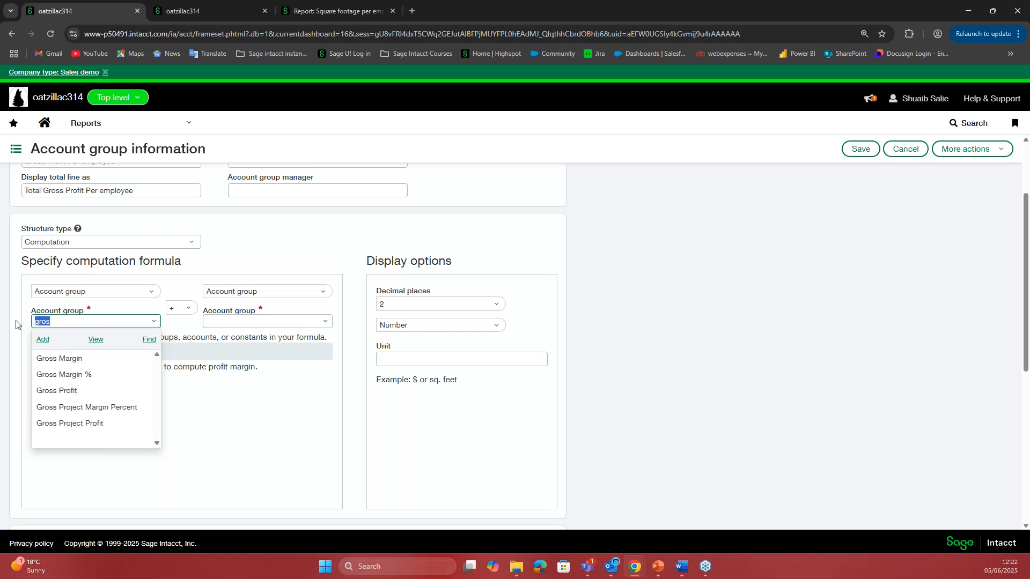
pyautogui.moveTo(57, 322); pyautogui.dragTo(15, 325)
pyautogui.write('oz')
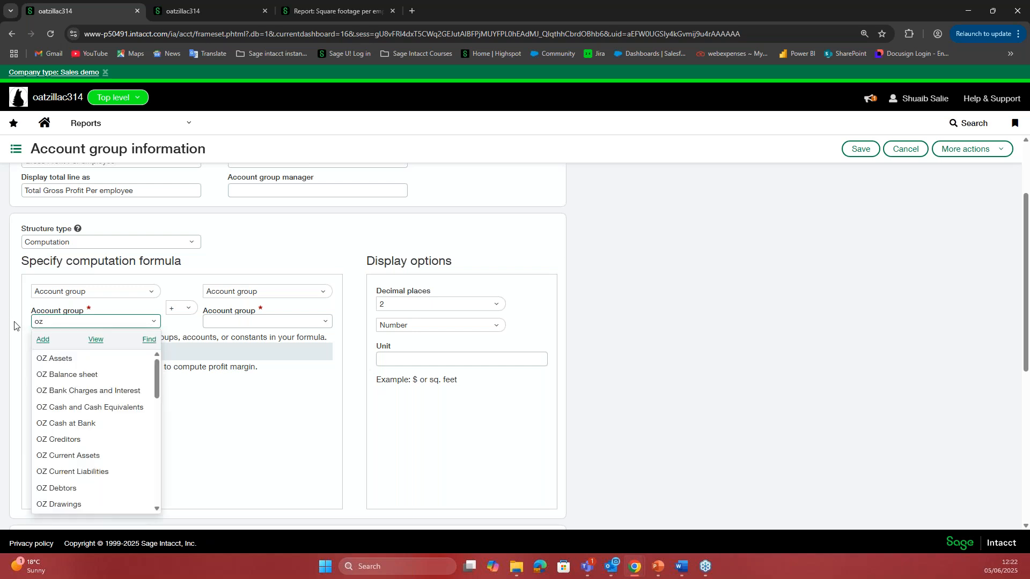
pyautogui.scroll(-3, 99, 424)
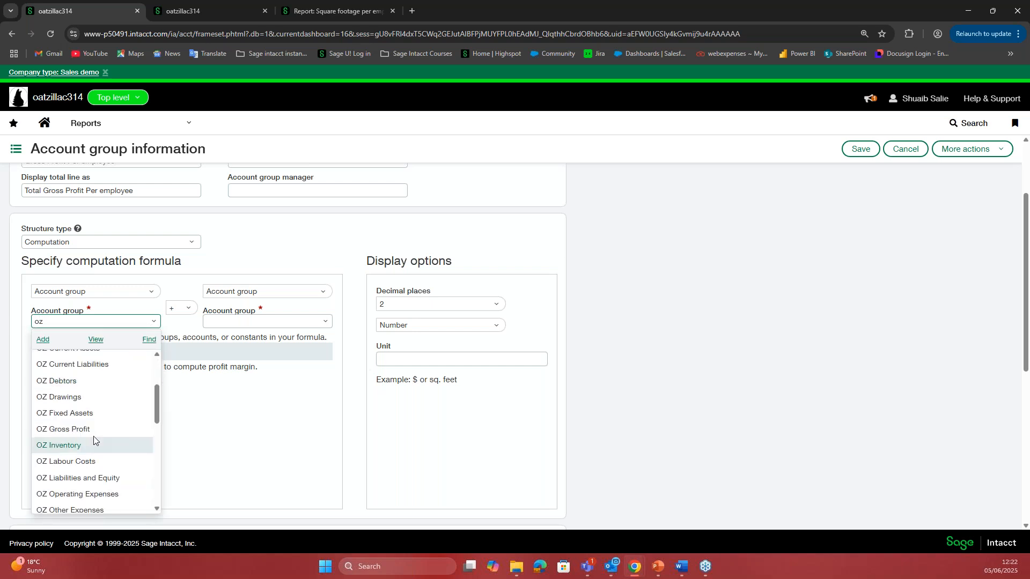
pyautogui.click(81, 429)
# Divide the formula's first account group by Staff Headcount and save the account group
pyautogui.click(183, 308)
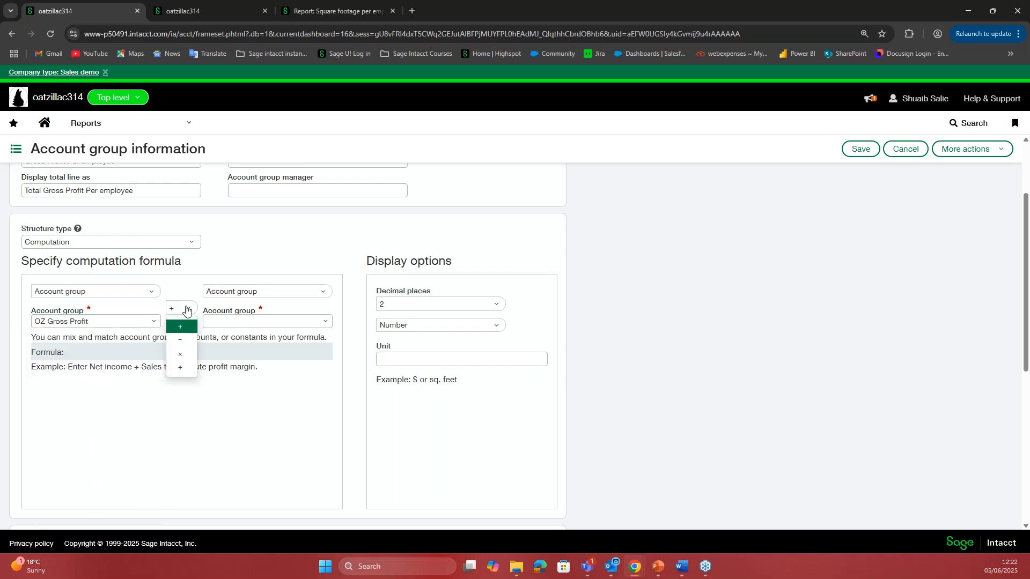
pyautogui.click(182, 372)
pyautogui.click(217, 321)
pyautogui.write('sta')
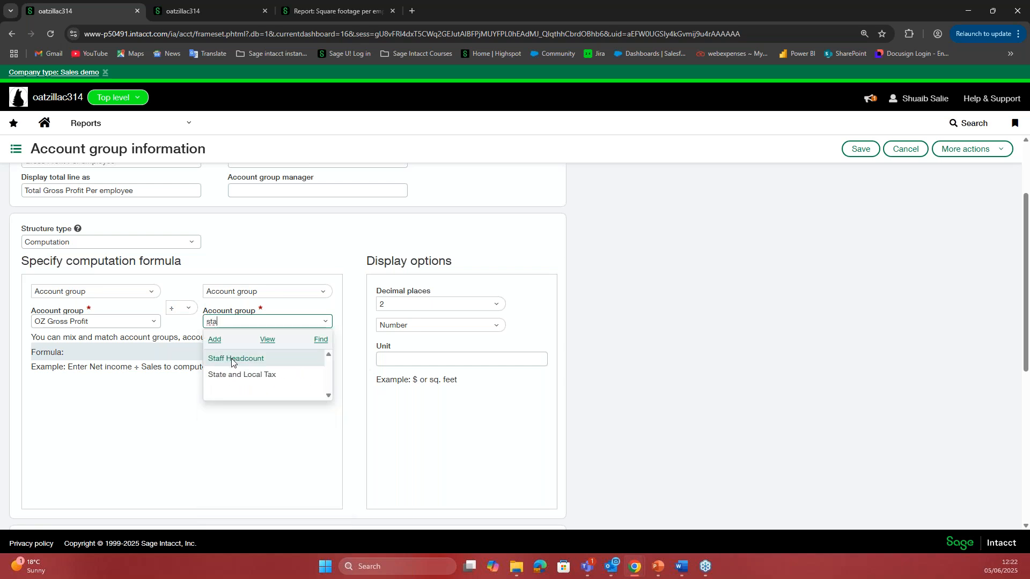
pyautogui.click(232, 360)
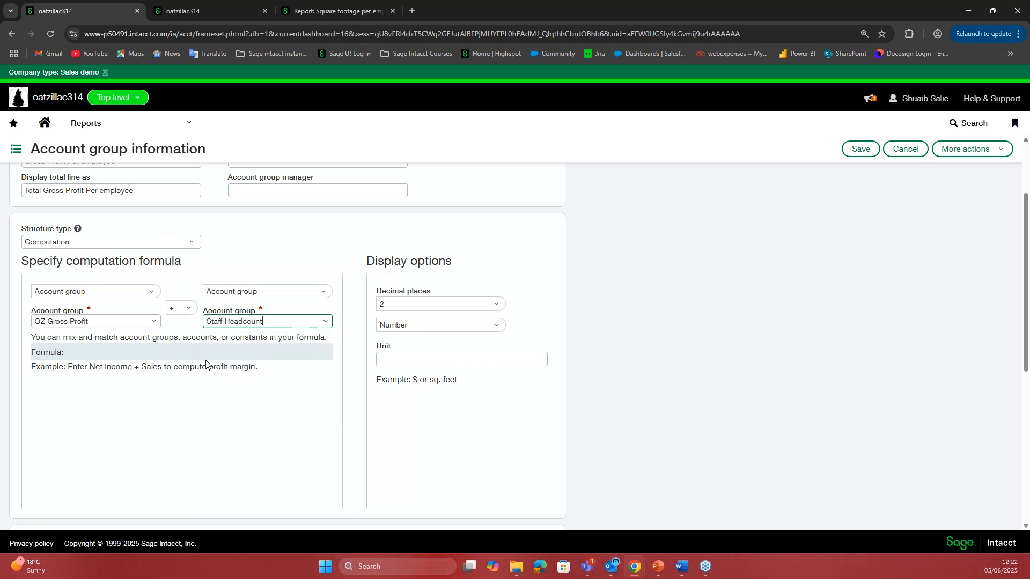
pyautogui.click(864, 150)
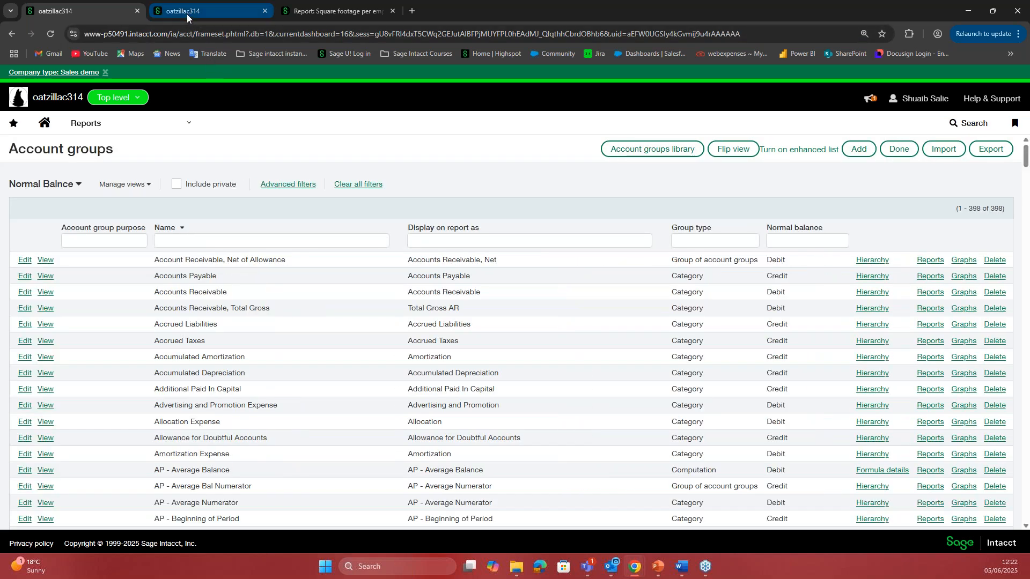
# Add the Gross Profit Per employee account group to the rows of the Square footage per employee report
pyautogui.click(189, 12)
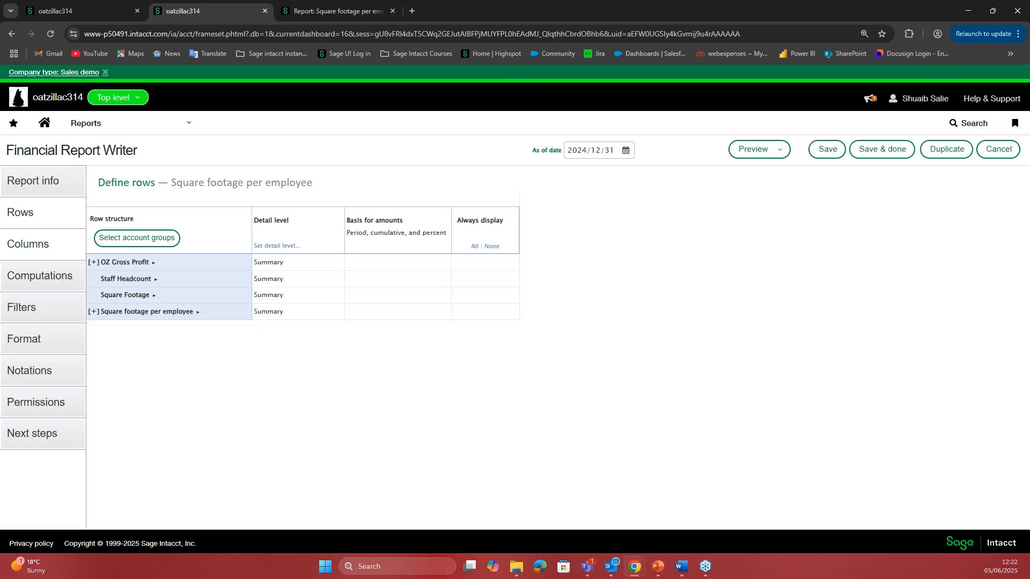
pyautogui.click(147, 242)
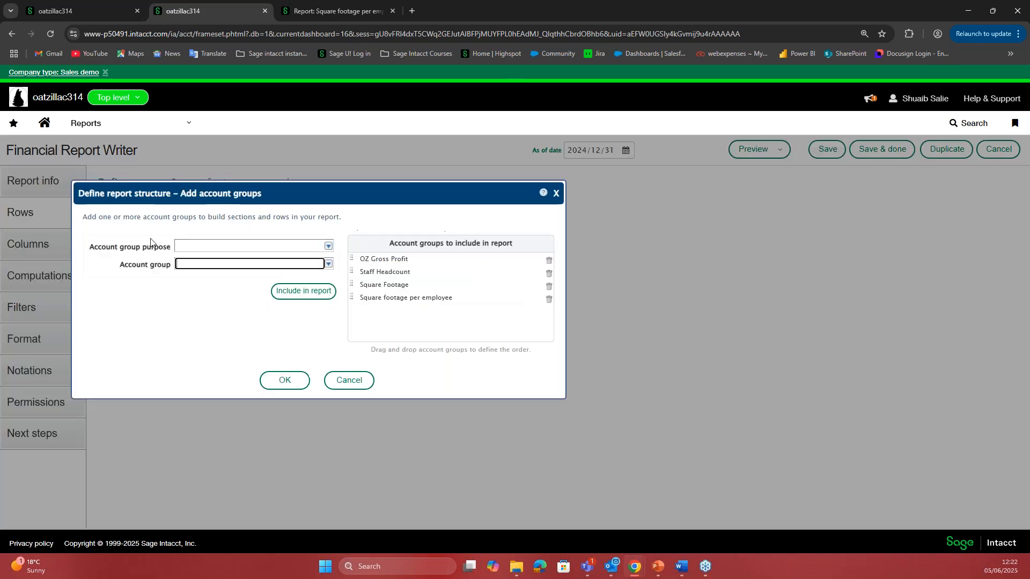
pyautogui.write('gros')
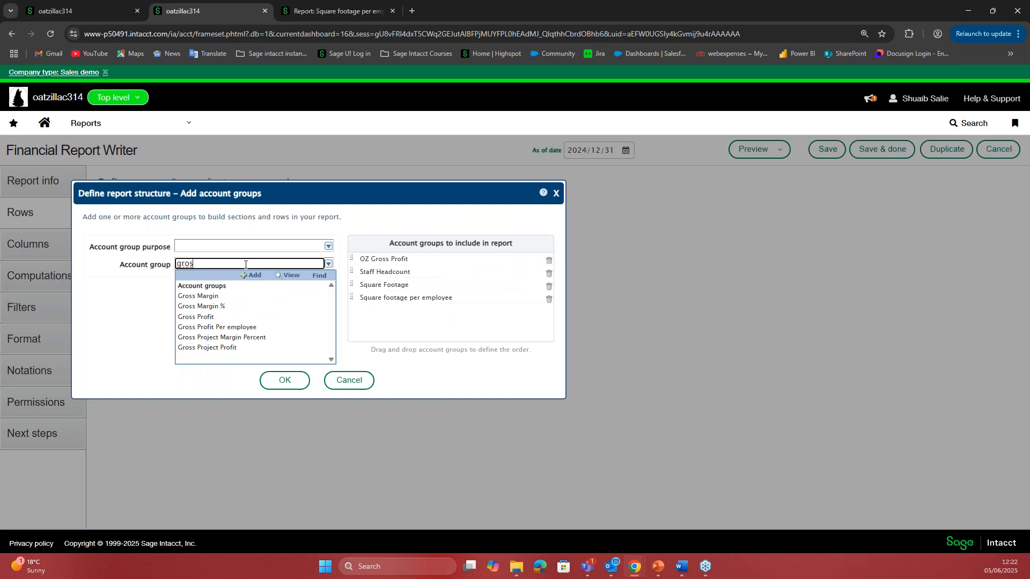
pyautogui.click(229, 332)
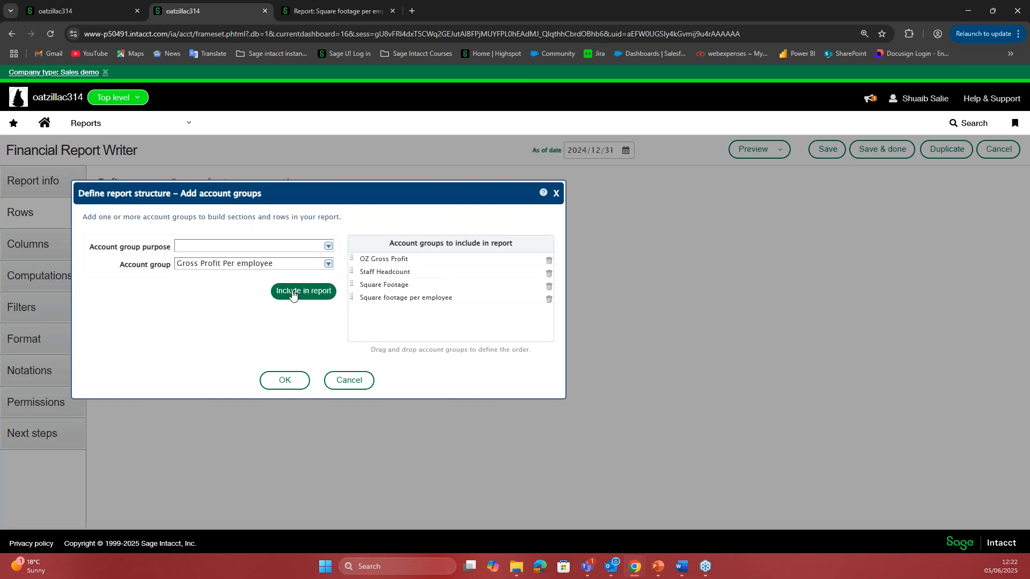
pyautogui.click(295, 294)
pyautogui.click(285, 380)
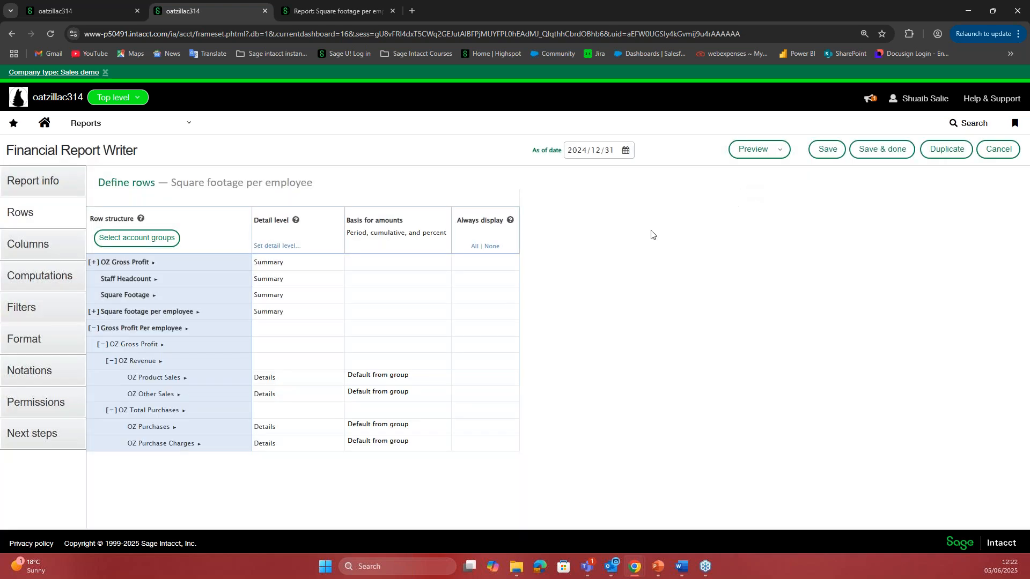
# Collapse the Gross Profit Per employee row to Summary detail and preview the report to check Distribution's per-employee figures
pyautogui.click(94, 330)
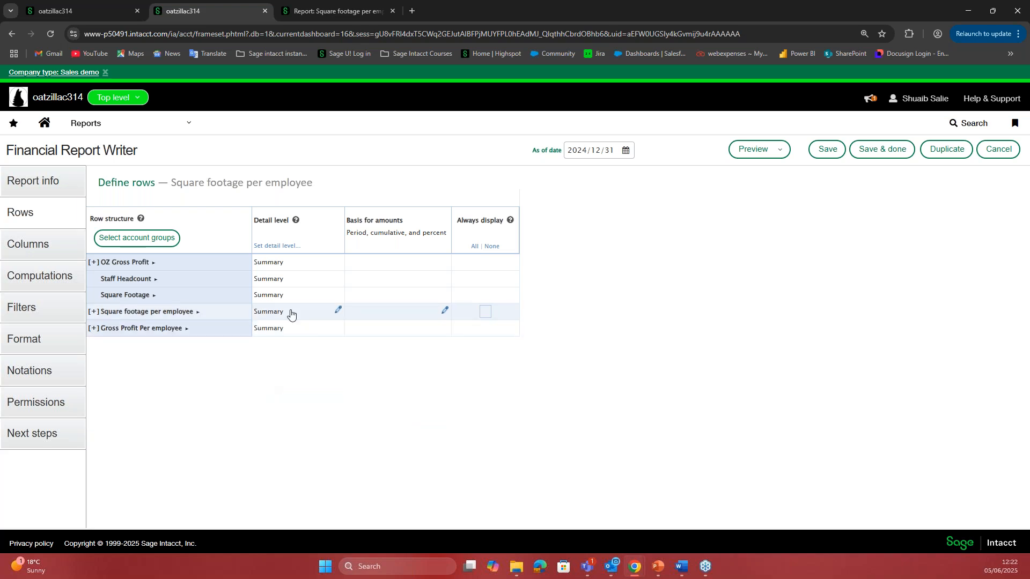
pyautogui.click(739, 156)
pyautogui.click(747, 172)
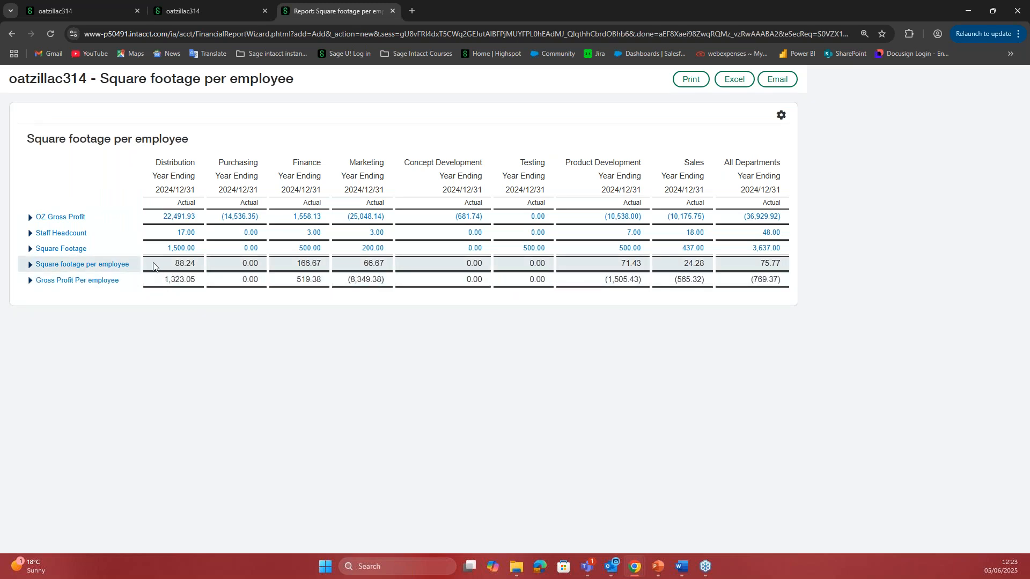
pyautogui.moveTo(157, 262); pyautogui.dragTo(195, 263)
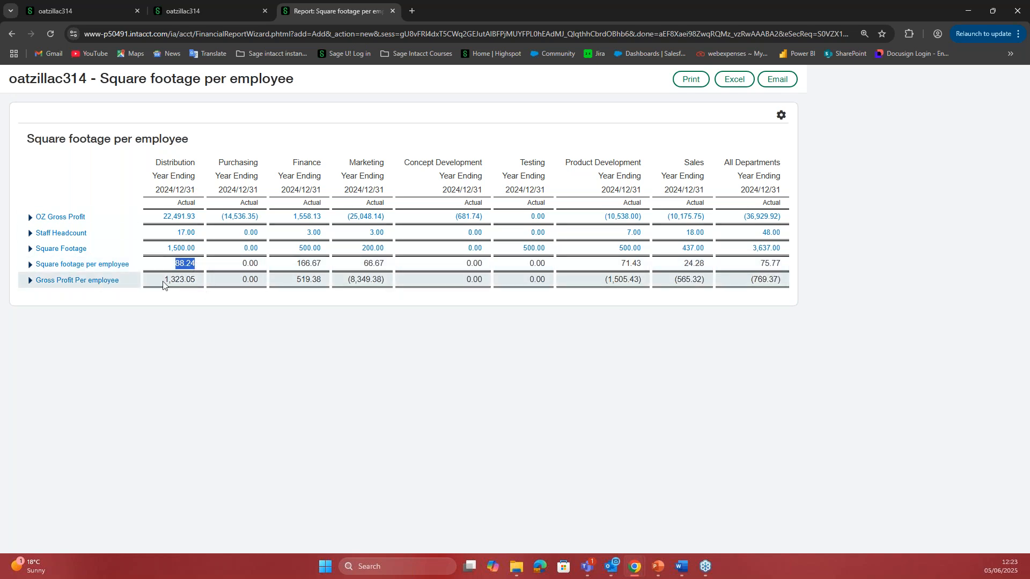
pyautogui.moveTo(162, 280); pyautogui.dragTo(198, 280)
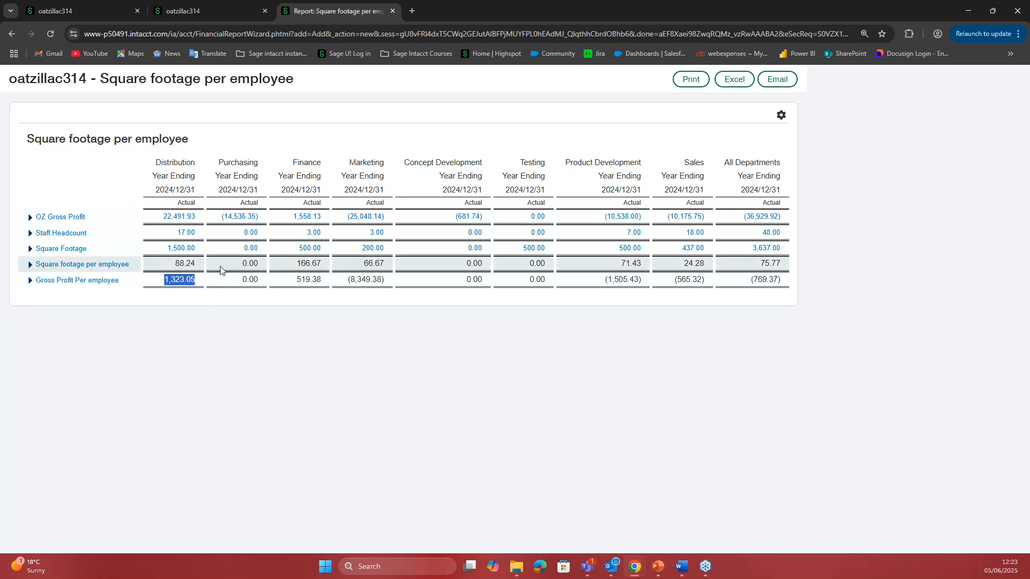
pyautogui.click(227, 286)
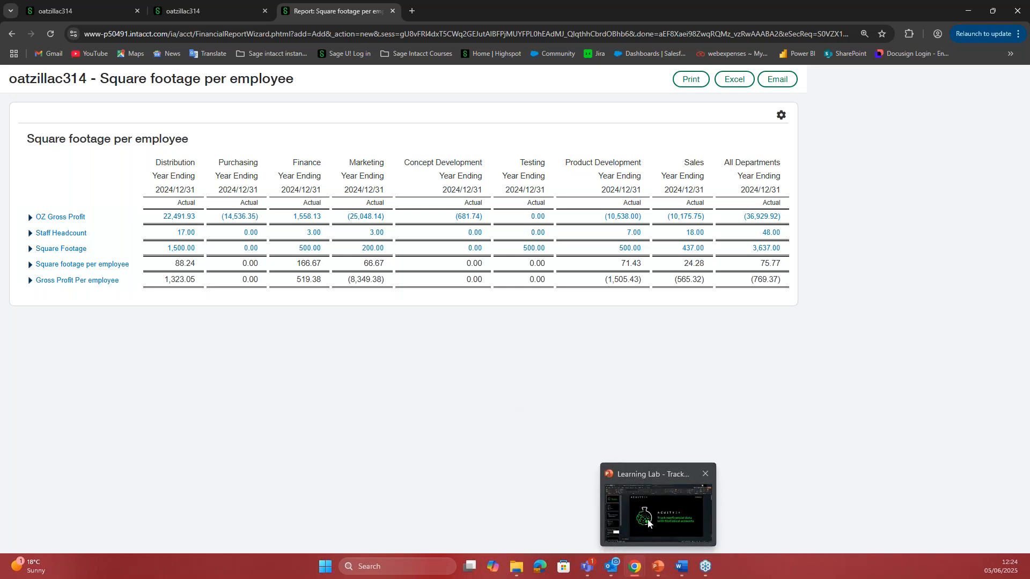
# Switch to the Learning Lab presentation in PowerPoint and show the Q&A slide in Reading View
pyautogui.click(650, 530)
pyautogui.moveTo(156, 345); pyautogui.dragTo(169, 488)
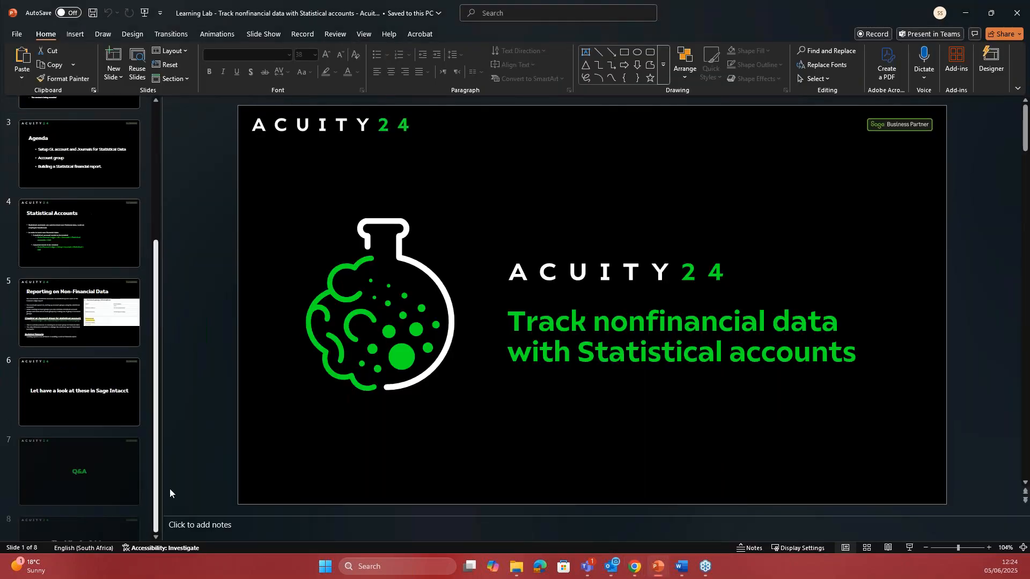
pyautogui.click(95, 397)
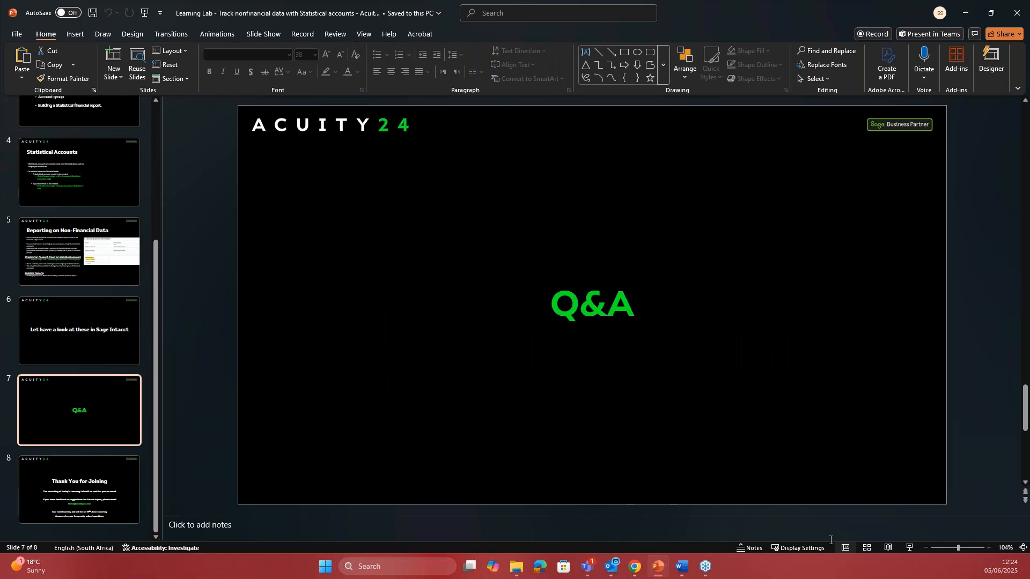
pyautogui.click(888, 548)
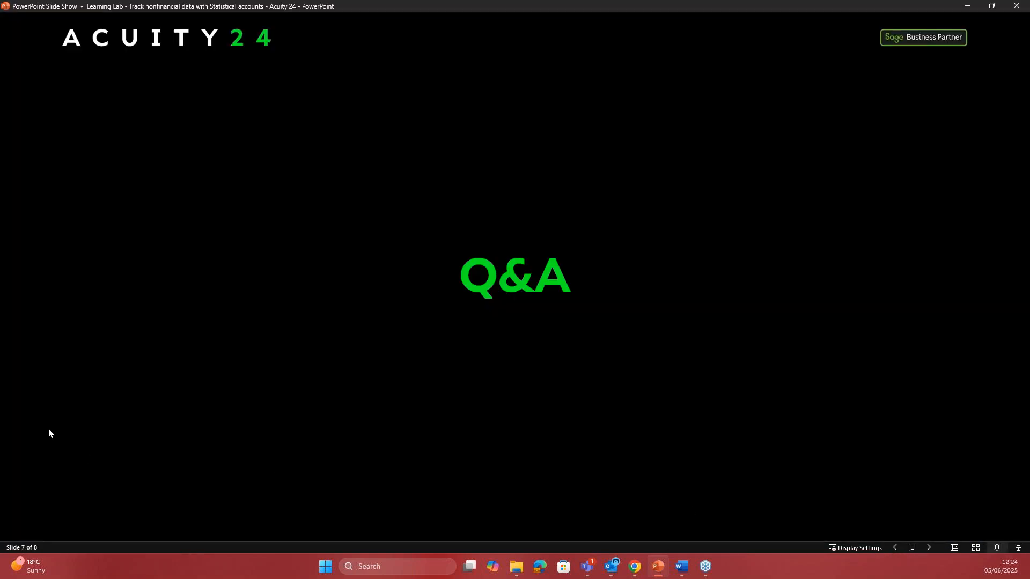